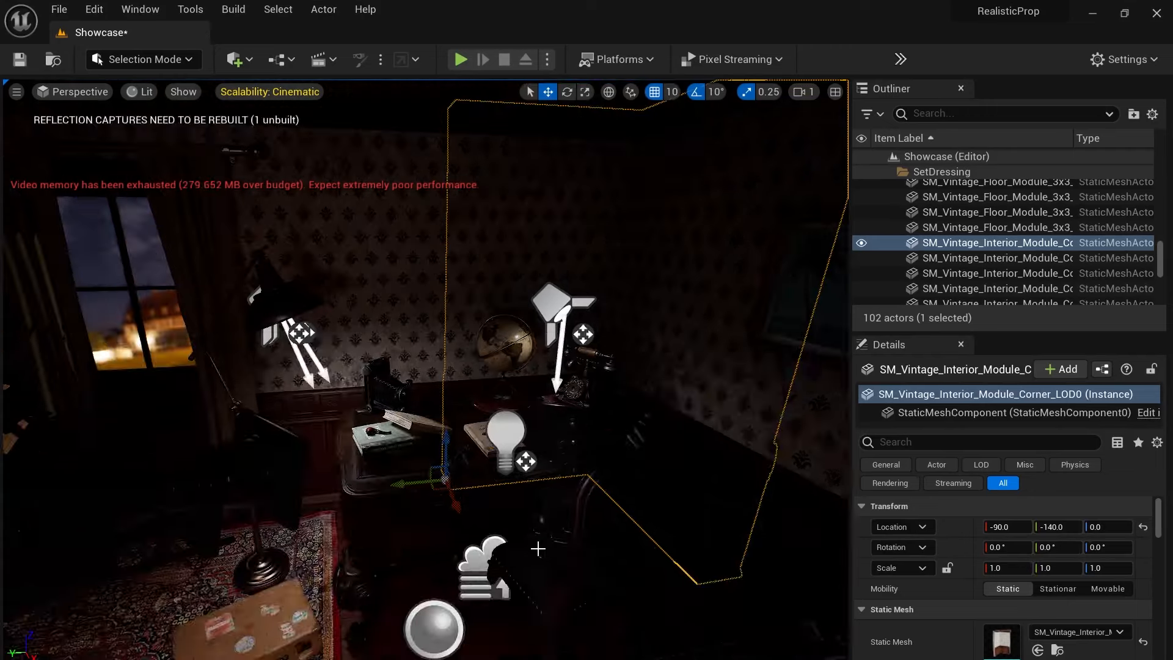
# Create a folder named Asset in the project's Content folder and open it
pyautogui.click(68, 434)
pyautogui.rightClick(481, 571)
pyautogui.click(554, 122)
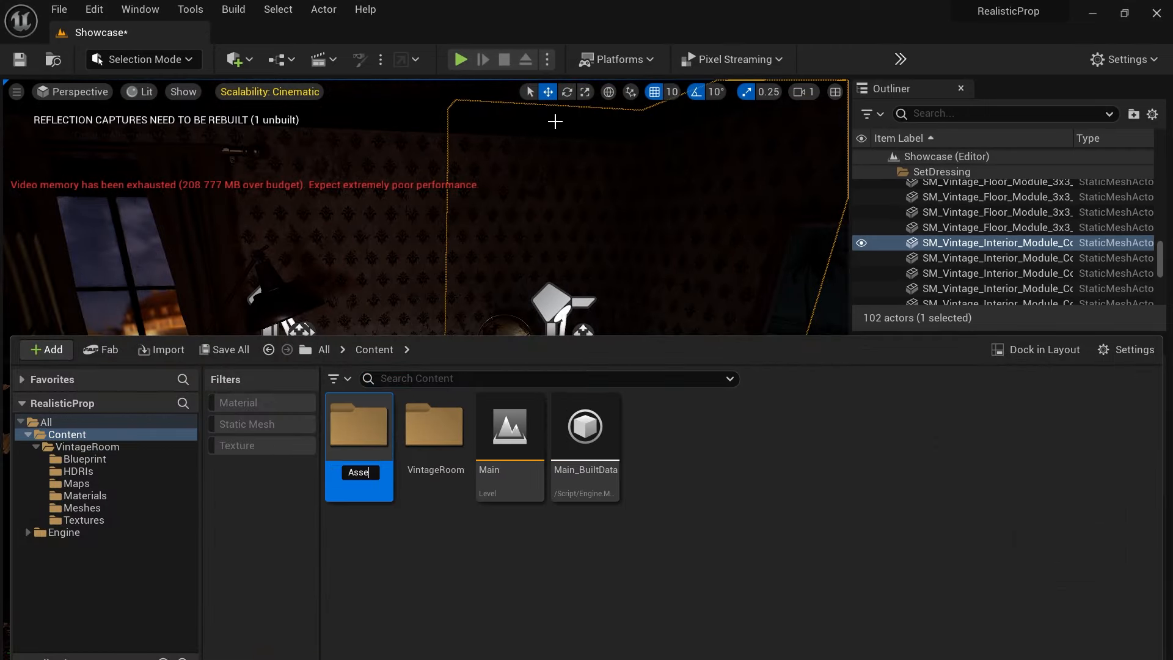
pyautogui.doubleClick(359, 427)
# Import the scene.gltf rifle model from the file explorer into the Asset folder
pyautogui.hotkey('alt', 'Tab')
pyautogui.moveTo(162, 160); pyautogui.dragTo(671, 558)
pyautogui.click(866, 597)
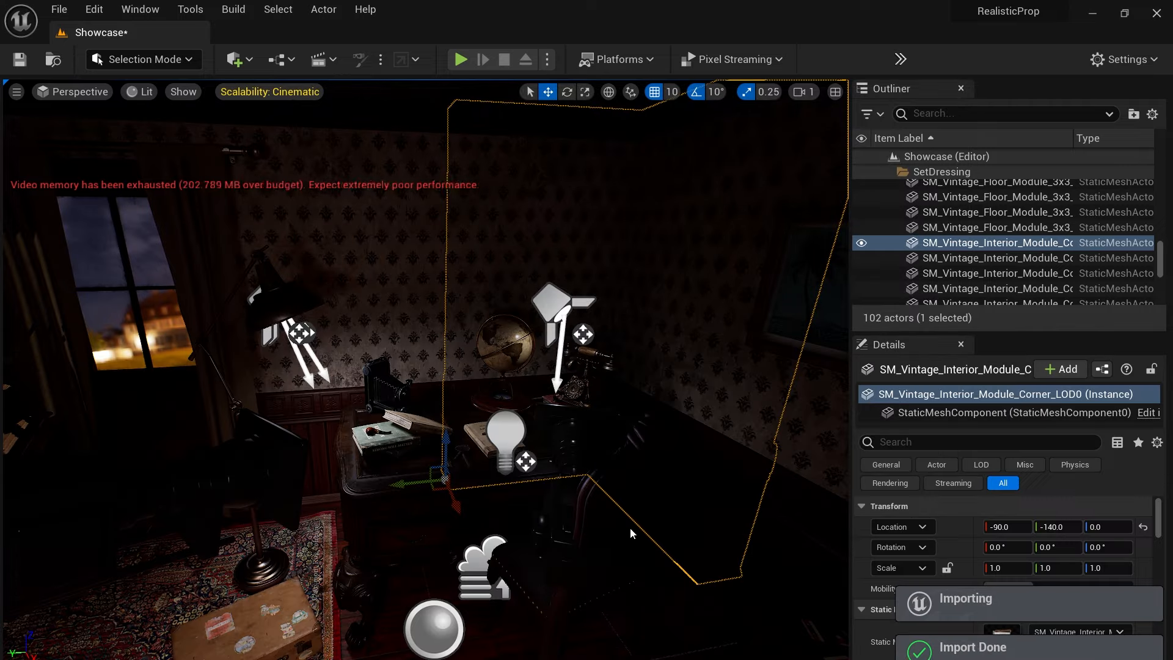
pyautogui.scroll(-5, 664, 512)
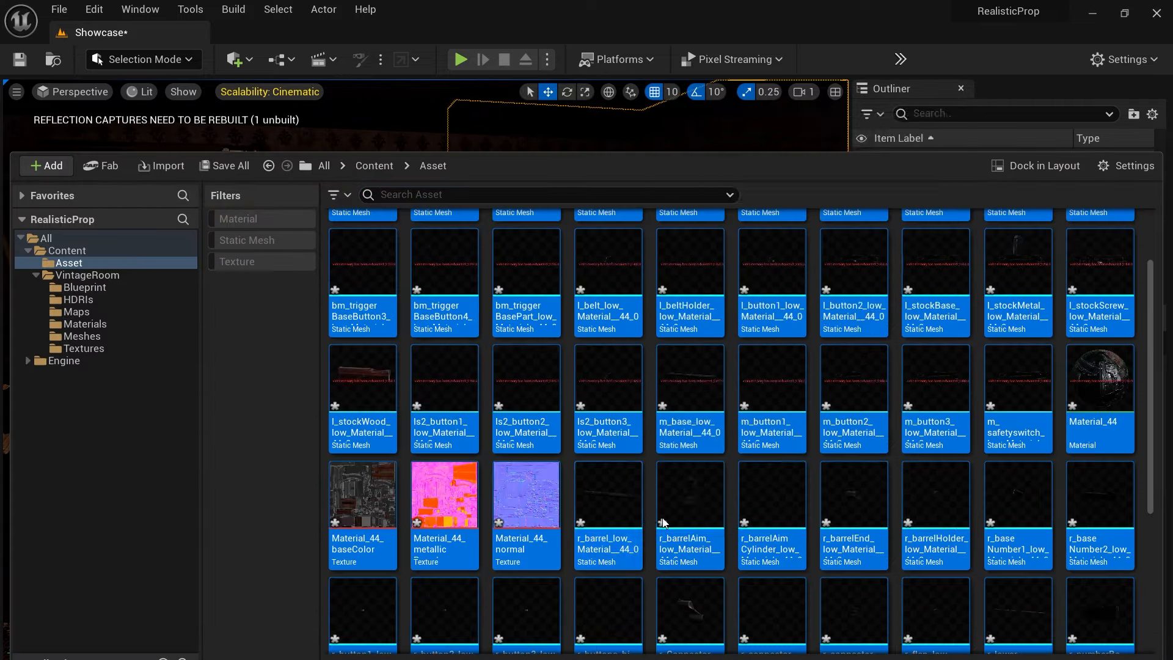
pyautogui.scroll(5, 664, 512)
# Filter the Asset folder to static meshes, select them all and place them in the level above the desk
pyautogui.click(247, 240)
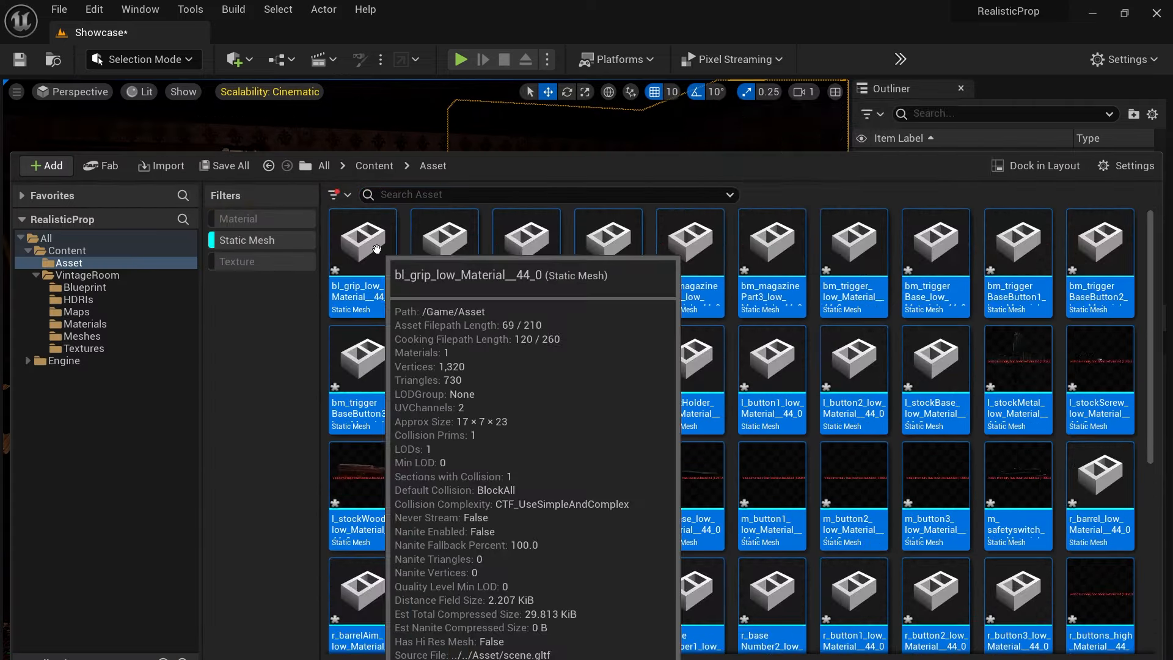
pyautogui.click(374, 247)
pyautogui.hotkey('ctrl', 'a')
pyautogui.click(564, 144)
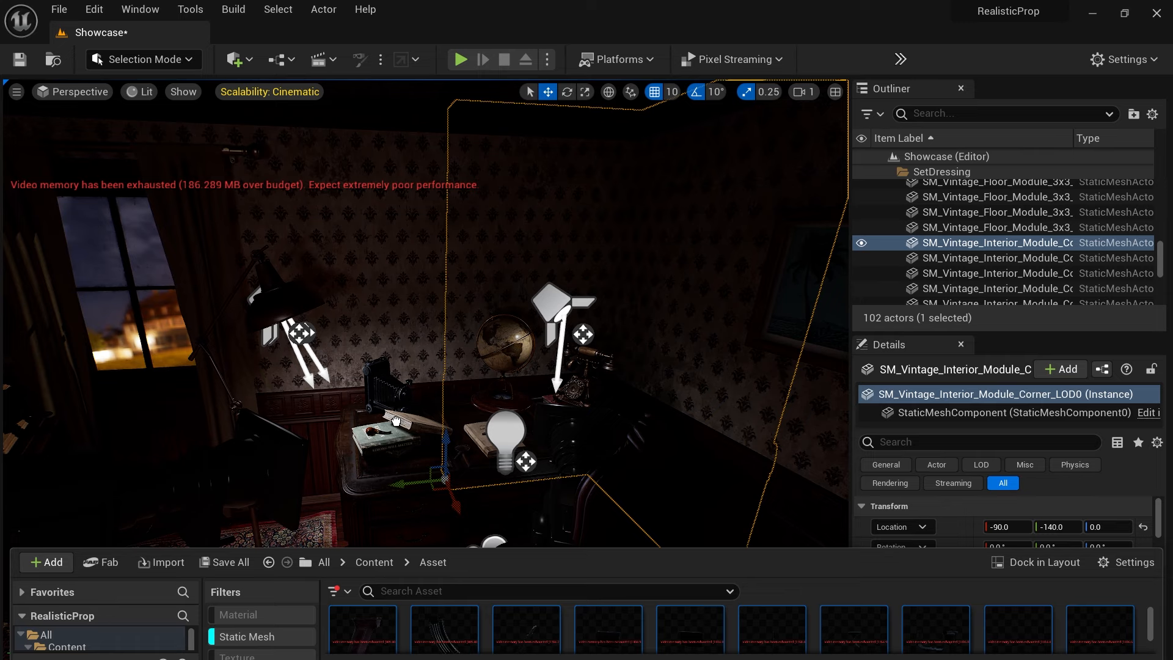
pyautogui.moveTo(396, 421); pyautogui.dragTo(397, 423)
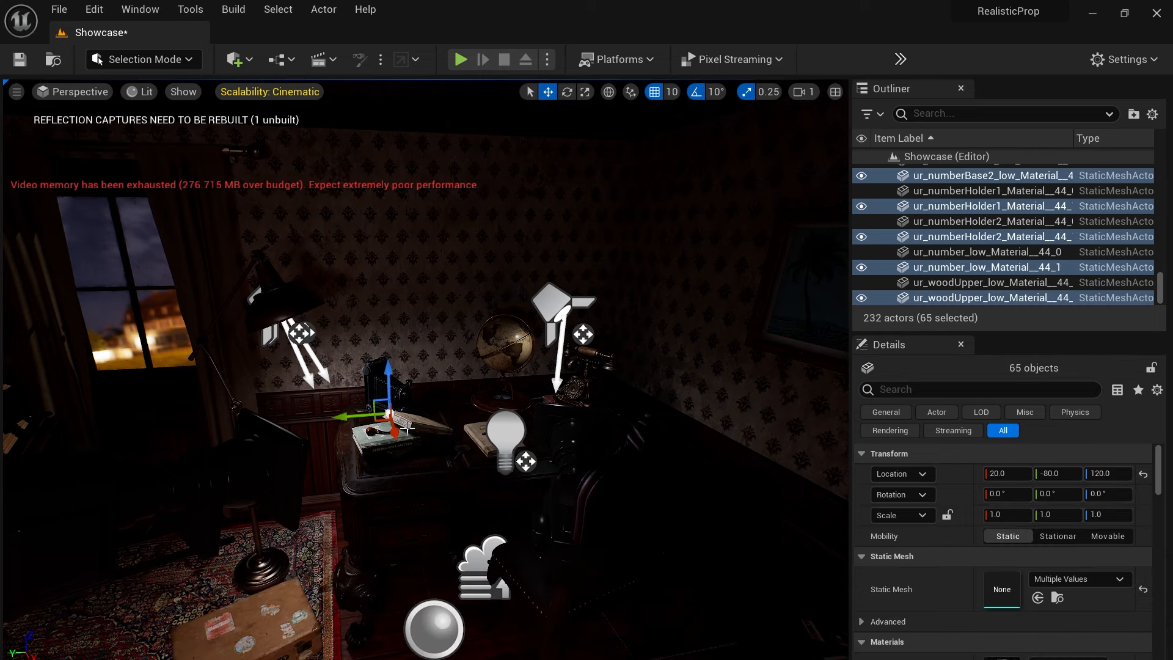
# Undo the duplicate placement of the rifle meshes
pyautogui.press('f')
pyautogui.moveTo(355, 481)
pyautogui.keyDown('alt'); pyautogui.mouseDown()
pyautogui.moveTo(382, 481)
pyautogui.moveTo(354, 481)
pyautogui.mouseUp(); pyautogui.keyUp('alt')
pyautogui.hotkey('ctrl', 'z')
# Group the selected rifle meshes in a new Outliner folder named Ak47 and collapse it
pyautogui.rightClick(951, 235)
pyautogui.moveTo(757, 630)
pyautogui.click(969, 557)
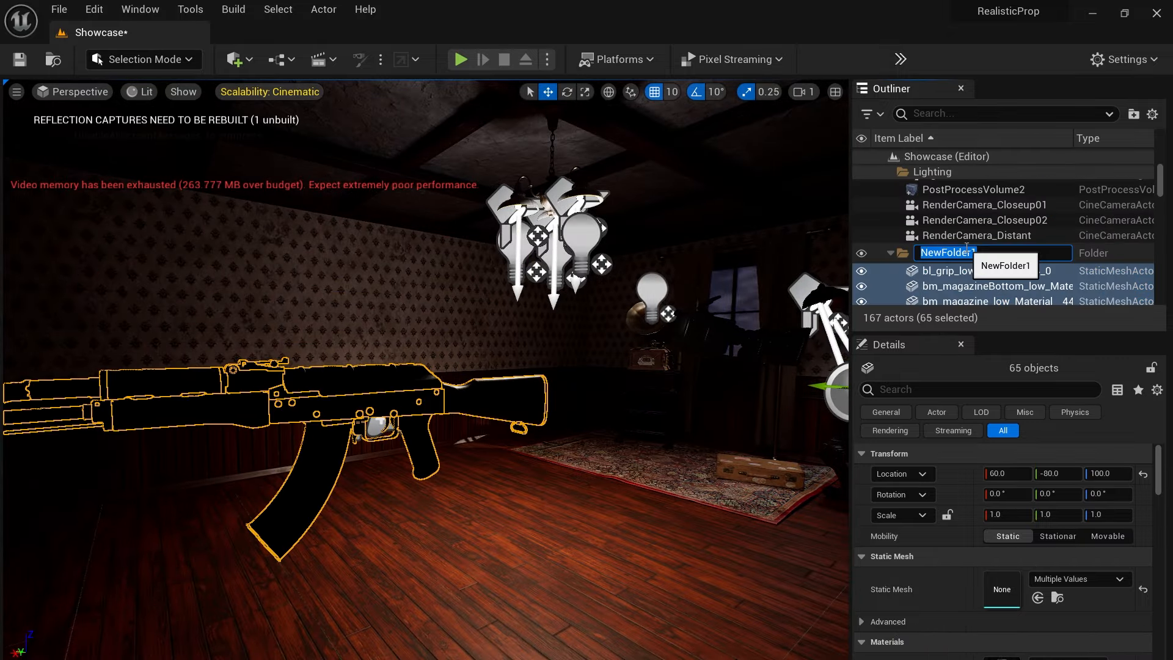
pyautogui.write('Ak47')
pyautogui.press('Return')
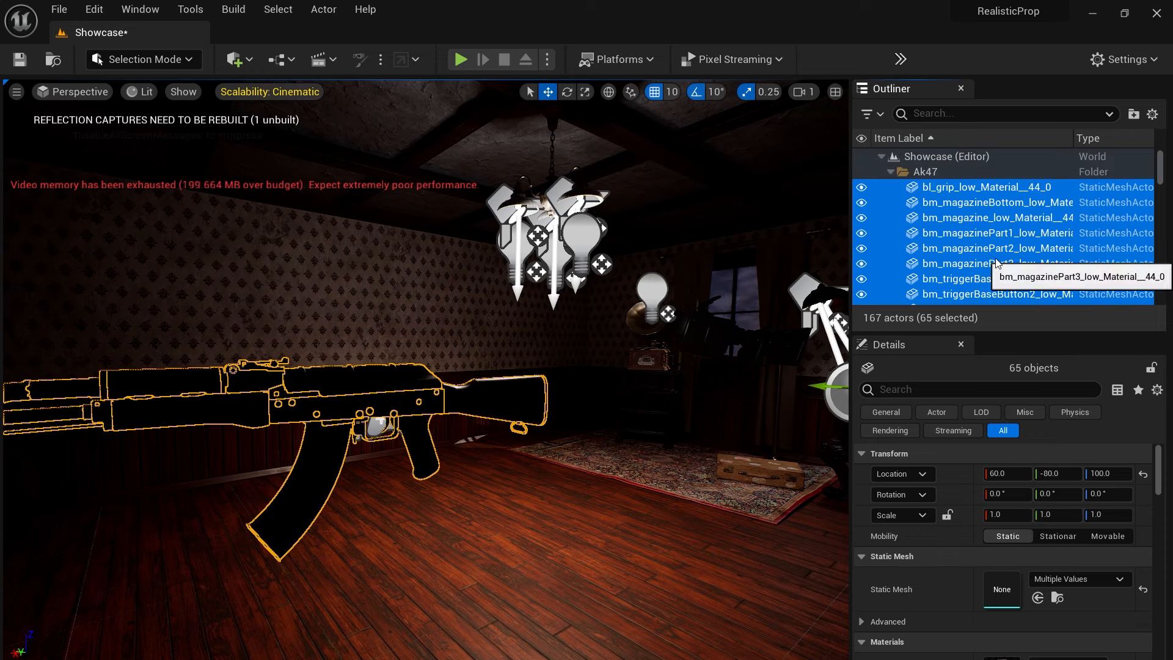
pyautogui.click(890, 186)
# Move the transform pivot of the selected meshes onto the rifle's body
pyautogui.keyDown('alt'); pyautogui.moveTo(681, 549); pyautogui.dragTo(365, 395); pyautogui.keyUp('alt')
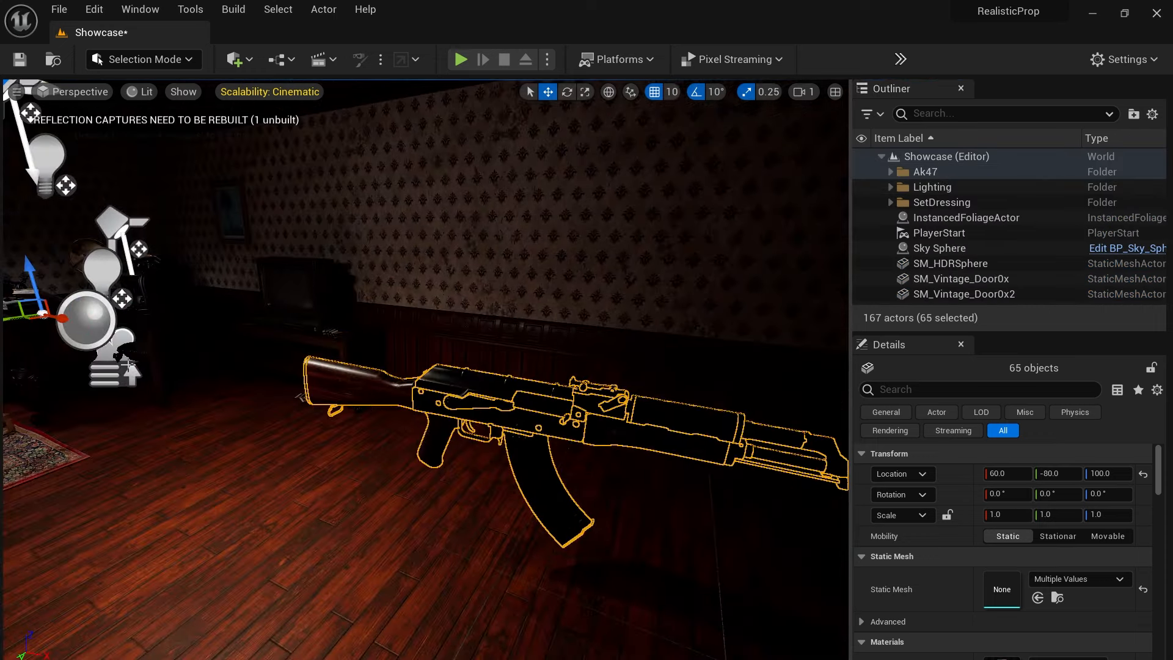
pyautogui.keyDown('alt'); pyautogui.moveTo(595, 431); pyautogui.dragTo(534, 487); pyautogui.keyUp('alt')
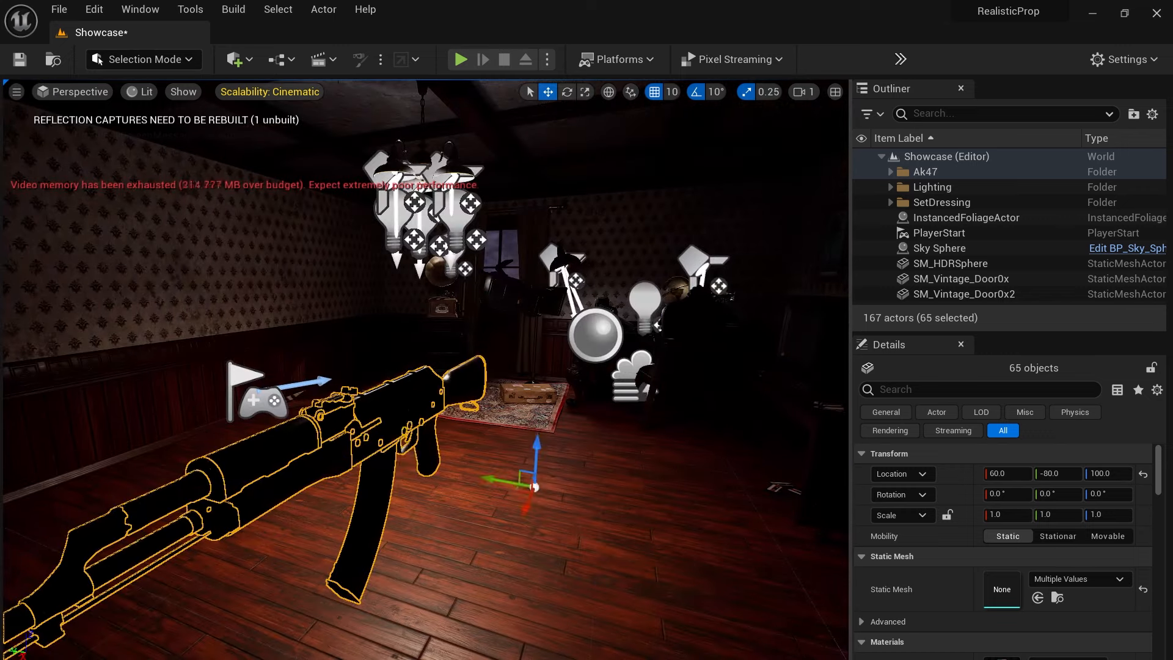
pyautogui.keyDown('alt'); pyautogui.moveTo(342, 461); pyautogui.dragTo(654, 260); pyautogui.keyUp('alt')
pyautogui.rightClick(402, 429)
pyautogui.moveTo(506, 516)
pyautogui.click(704, 592)
# Rotate the rifle to −90° about the vertical axis so it runs along the desk
pyautogui.press('f')
pyautogui.keyDown('alt'); pyautogui.moveTo(526, 482); pyautogui.dragTo(641, 519); pyautogui.keyUp('alt')
pyautogui.scroll(5, 468, 461)
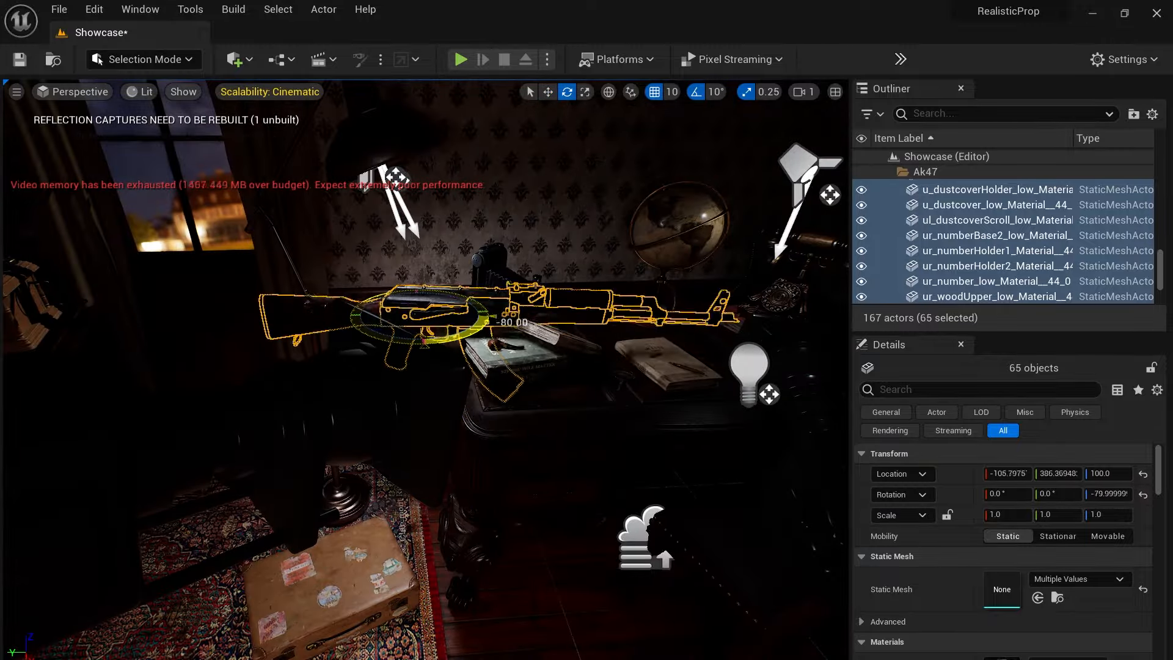
# Move the rifle above the desk to about X 10, Y 350, Z 110
pyautogui.press('w')
pyautogui.keyDown('alt'); pyautogui.moveTo(399, 402); pyautogui.dragTo(397, 314); pyautogui.keyUp('alt')
pyautogui.moveTo(468, 293); pyautogui.dragTo(519, 291)
pyautogui.moveTo(519, 291); pyautogui.dragTo(550, 293, button='right')
pyautogui.moveTo(200, 461); pyautogui.dragTo(205, 495)
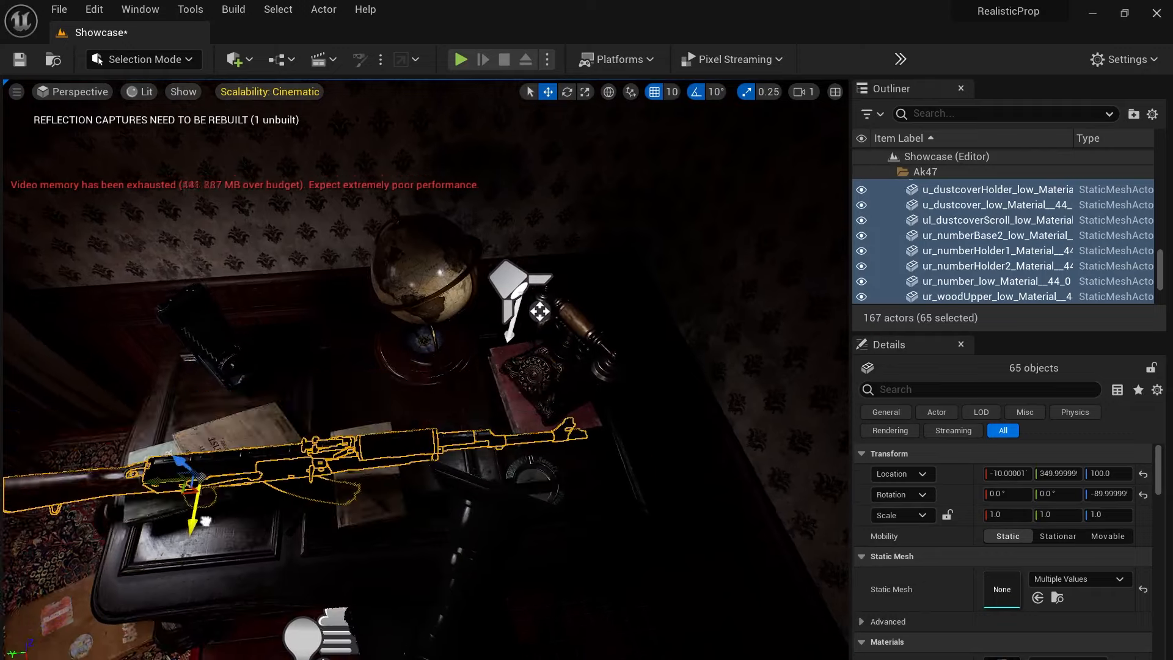
pyautogui.moveTo(196, 603); pyautogui.dragTo(186, 506, button='right')
pyautogui.moveTo(204, 340); pyautogui.dragTo(202, 290)
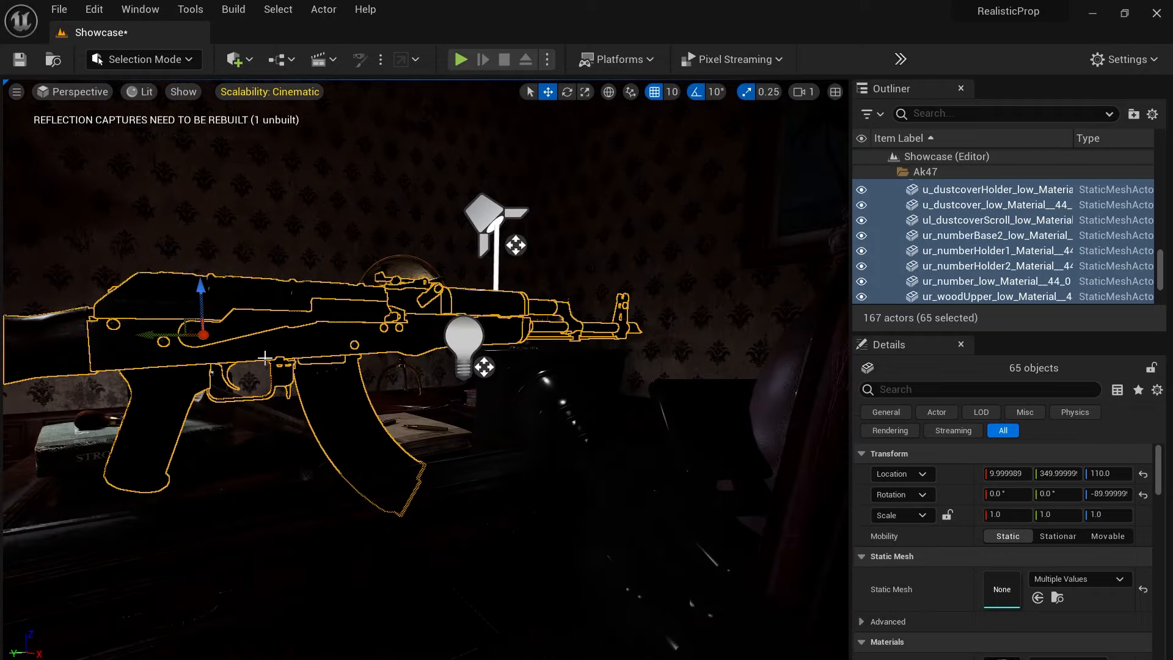
# Roll the rifle to −50° about its X rotation
pyautogui.press('e')
pyautogui.moveTo(202, 291); pyautogui.dragTo(281, 311, button='right')
pyautogui.moveTo(458, 427); pyautogui.dragTo(525, 385, button='right')
# Switch the transform gizmo to local axes and shift the rifle down toward the desk, to about X 26, Y 350, Z 85
pyautogui.press('w')
pyautogui.click(608, 91)
pyautogui.moveTo(506, 336); pyautogui.dragTo(487, 361)
pyautogui.moveTo(486, 362); pyautogui.dragTo(342, 415, button='right')
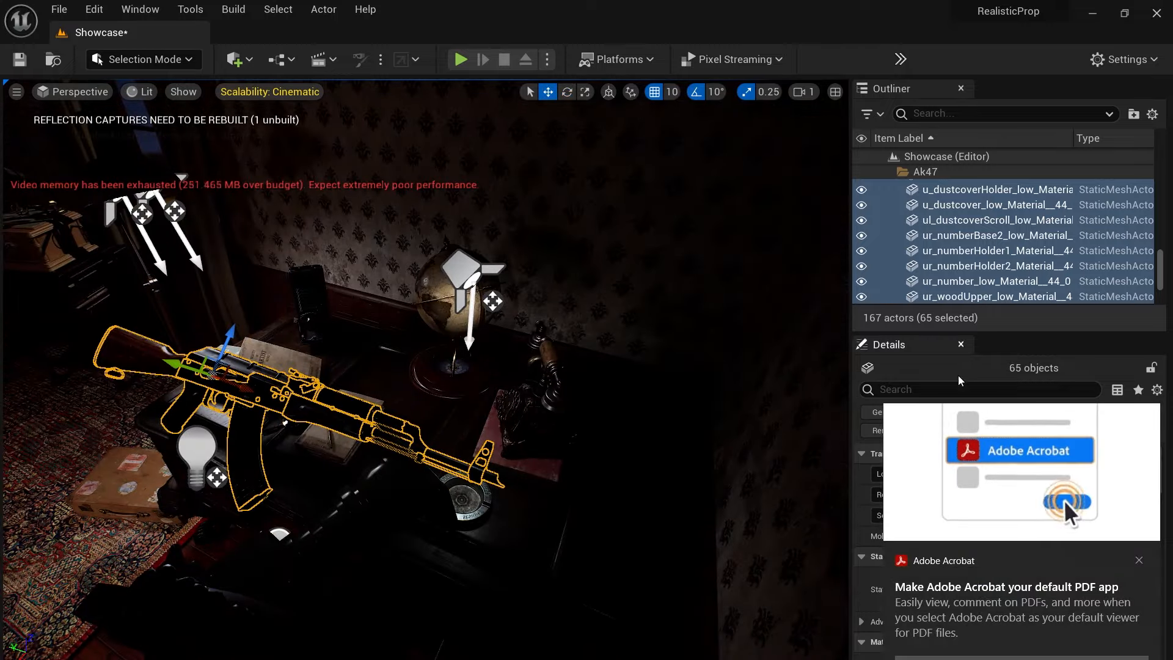
pyautogui.click(1139, 560)
pyautogui.moveTo(659, 427); pyautogui.dragTo(745, 385, button='right')
pyautogui.moveTo(428, 379)
pyautogui.mouseDown(button='right')
pyautogui.moveTo(379, 391)
pyautogui.moveTo(391, 428)
pyautogui.moveTo(342, 379)
pyautogui.moveTo(379, 439)
pyautogui.moveTo(440, 390)
pyautogui.mouseUp(button='right')
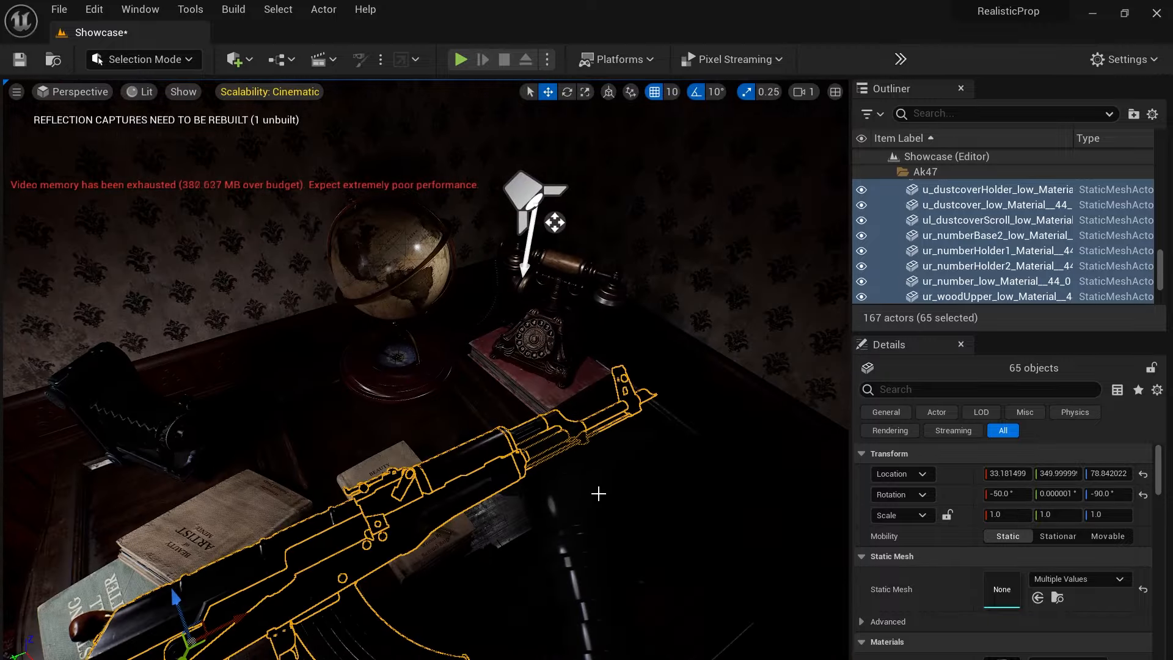
pyautogui.moveTo(476, 576); pyautogui.dragTo(490, 567, button='right')
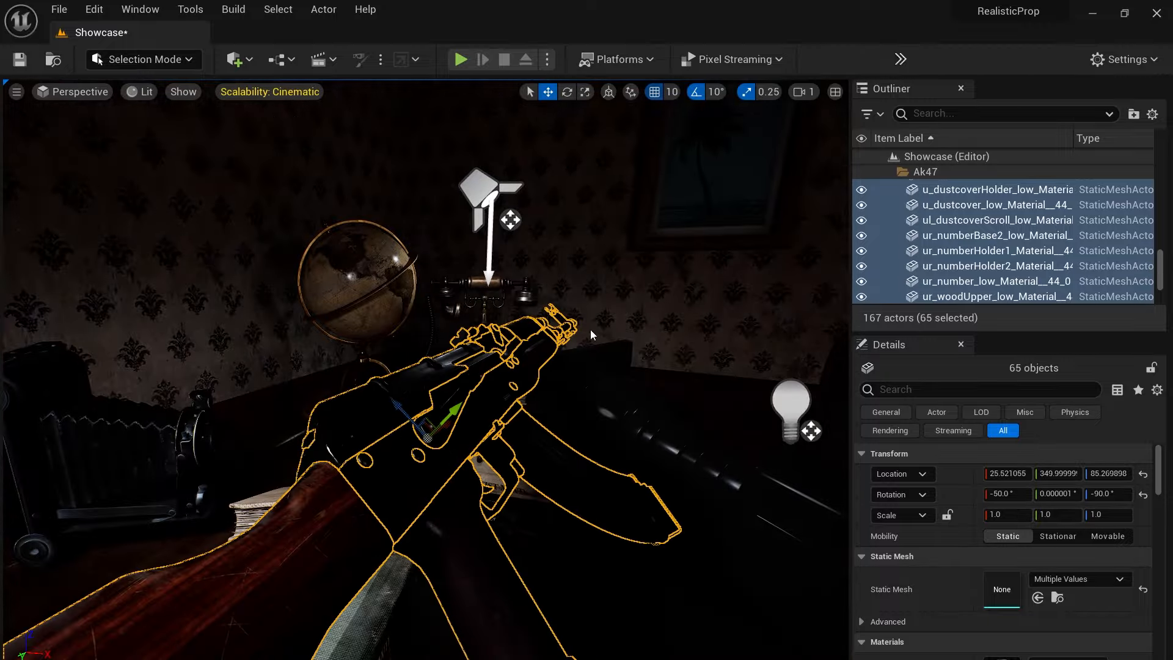
pyautogui.moveTo(410, 389); pyautogui.dragTo(434, 460, button='right')
# Roll the rifle to −90° so it lies flat above the desk
pyautogui.press('e')
pyautogui.moveTo(403, 391); pyautogui.dragTo(405, 428)
pyautogui.moveTo(647, 428); pyautogui.dragTo(761, 435, button='right')
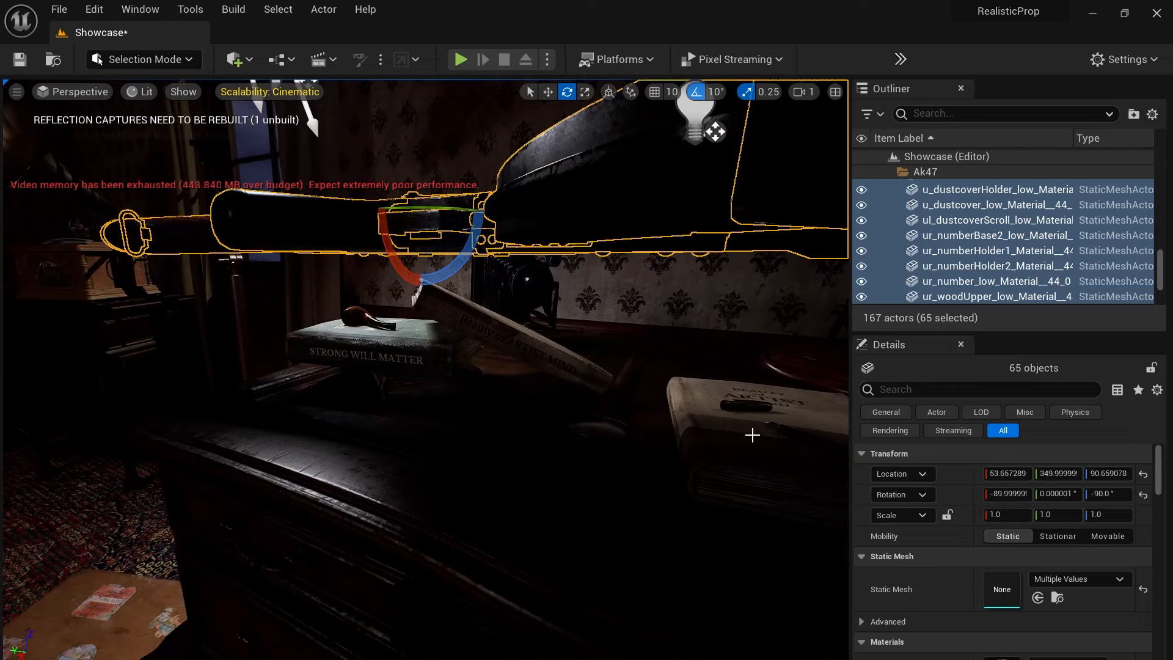
# Shift the rifle to about X 130, Y 340, Z 85 and turn it to −100° about the vertical axis
pyautogui.moveTo(422, 199); pyautogui.dragTo(422, 204)
pyautogui.moveTo(422, 204); pyautogui.dragTo(489, 250, button='right')
pyautogui.press('e')
pyautogui.moveTo(510, 480); pyautogui.dragTo(577, 416)
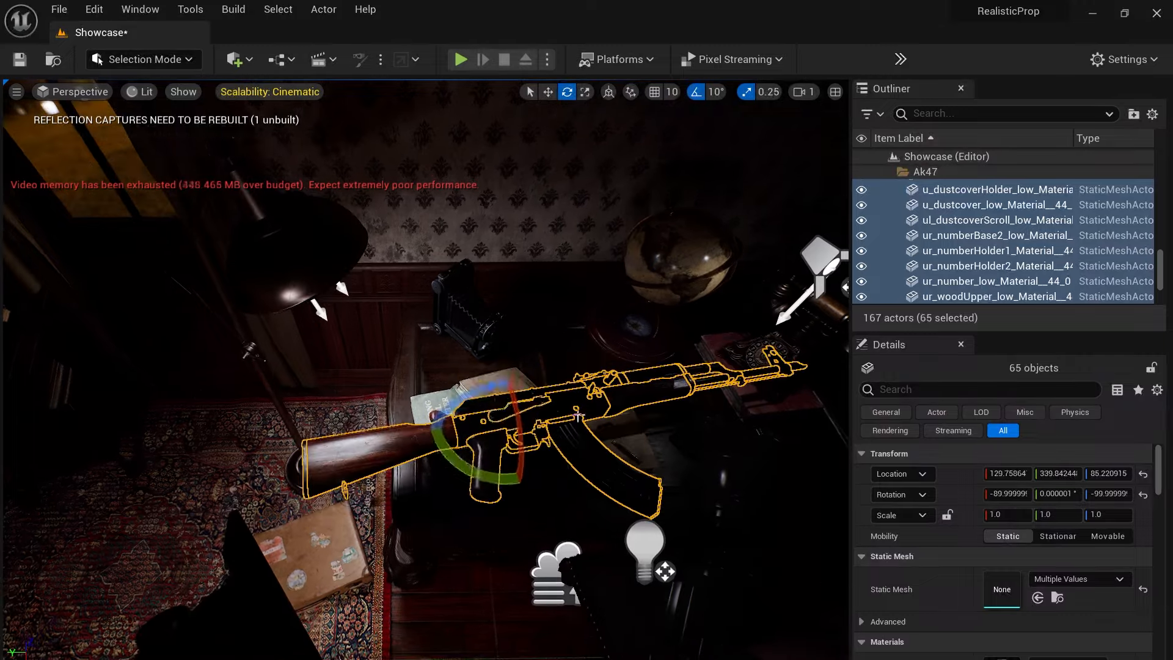
pyautogui.moveTo(603, 509); pyautogui.dragTo(427, 428, button='right')
# Turn off rotation snapping and tilt the rifle's pitch to about −6°
pyautogui.click(696, 92)
pyautogui.moveTo(660, 196); pyautogui.dragTo(537, 165, button='right')
pyautogui.moveTo(374, 268); pyautogui.dragTo(360, 306)
pyautogui.moveTo(366, 317); pyautogui.dragTo(513, 293, button='right')
# Select the three stacked books on the desk, switch the gizmo to world axes and move them away from the rifle
pyautogui.click(583, 266)
pyautogui.keyDown('shift'); pyautogui.click(577, 342); pyautogui.keyUp('shift')
pyautogui.keyDown('shift'); pyautogui.click(526, 389); pyautogui.keyUp('shift')
pyautogui.moveTo(525, 390); pyautogui.dragTo(487, 452, button='right')
pyautogui.press('w')
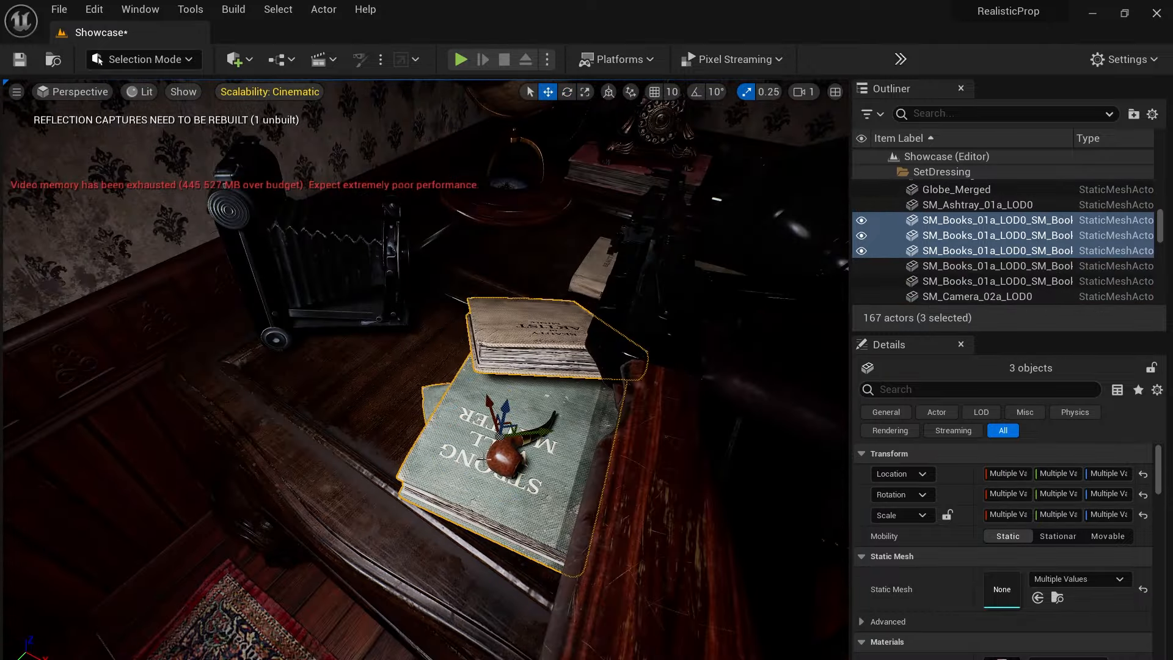
pyautogui.click(609, 93)
pyautogui.moveTo(537, 457); pyautogui.dragTo(382, 372)
pyautogui.scroll(-5, 382, 373)
pyautogui.keyDown('alt'); pyautogui.moveTo(538, 458); pyautogui.dragTo(544, 395); pyautogui.keyUp('alt')
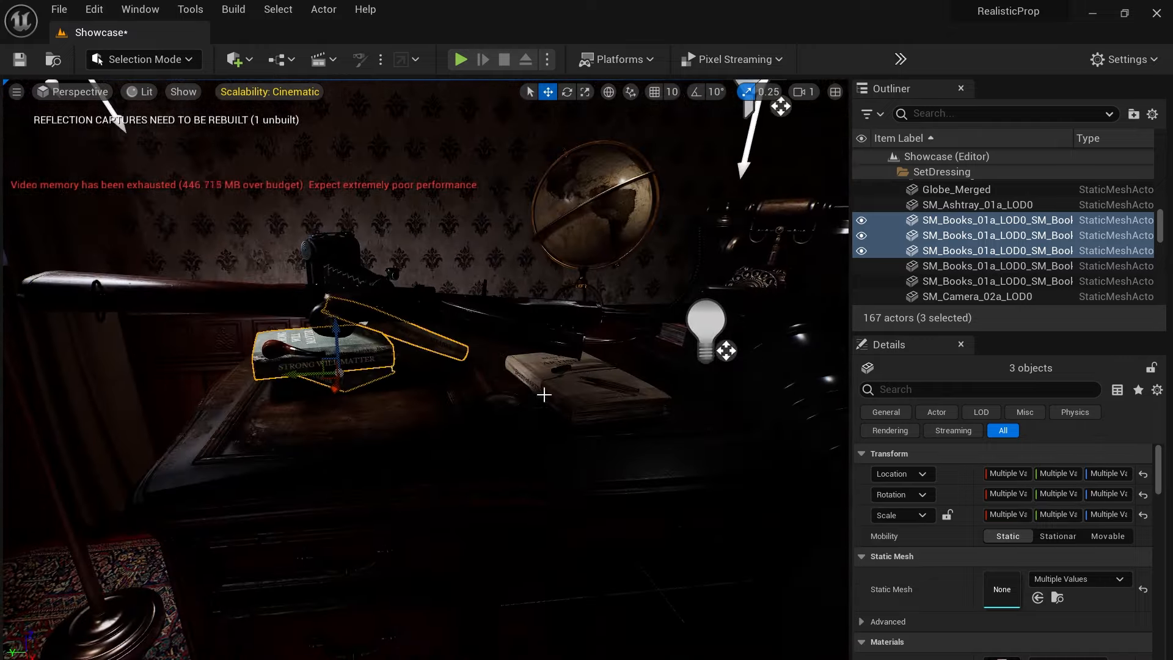
# Reposition the smoking pipe on top of the green book
pyautogui.click(275, 348)
pyautogui.keyDown('alt'); pyautogui.moveTo(275, 348); pyautogui.dragTo(596, 458); pyautogui.keyUp('alt')
pyautogui.moveTo(510, 444); pyautogui.dragTo(506, 443)
pyautogui.keyDown('alt'); pyautogui.moveTo(506, 443); pyautogui.dragTo(336, 357); pyautogui.keyUp('alt')
# Reselect every rifle part in the Ak47 folder and lower the rifle toward the desktop
pyautogui.click(287, 327)
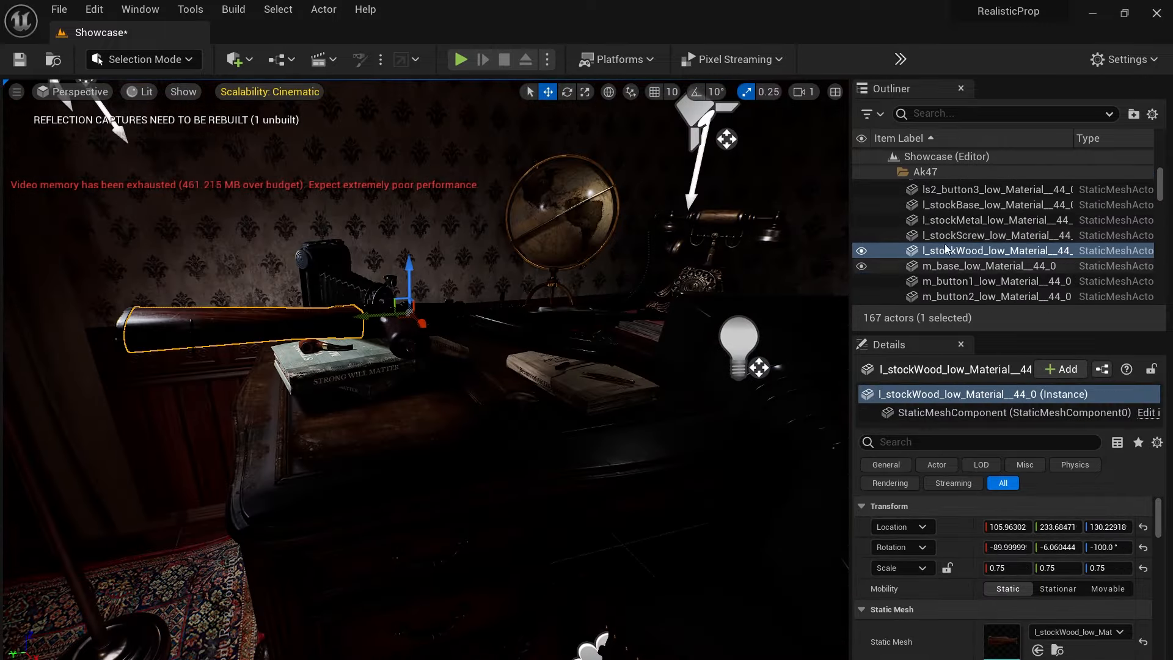
pyautogui.scroll(5, 946, 245)
pyautogui.moveTo(1162, 180); pyautogui.dragTo(1164, 227)
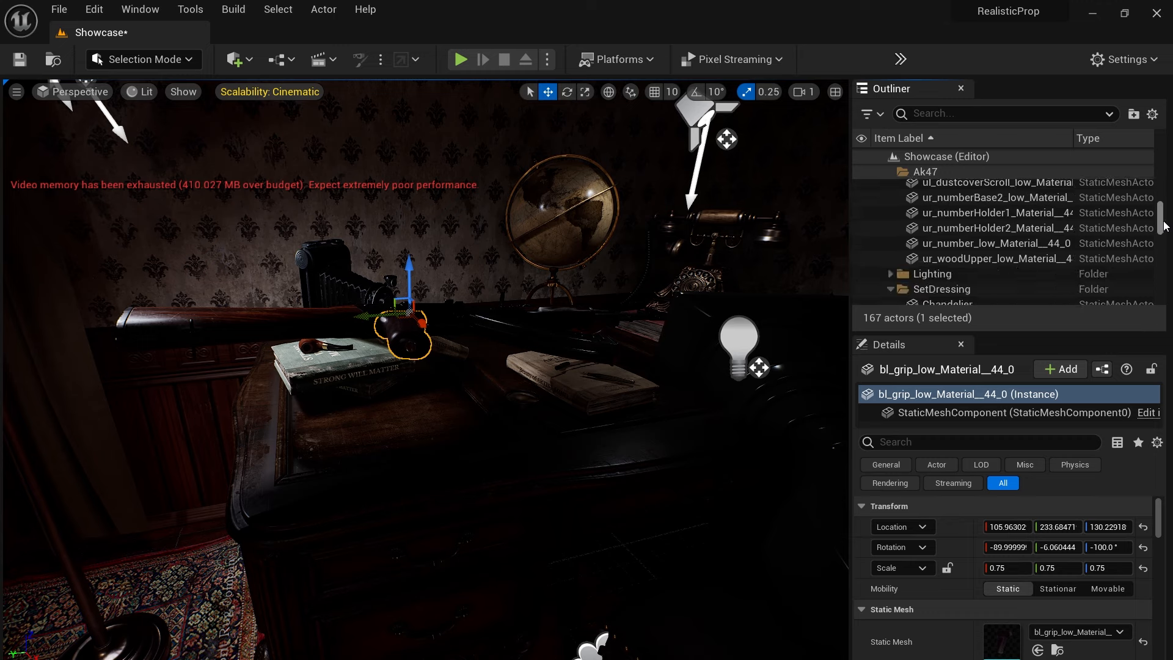
pyautogui.keyDown('shift'); pyautogui.click(989, 258); pyautogui.keyUp('shift')
pyautogui.moveTo(417, 298); pyautogui.dragTo(423, 383)
pyautogui.moveTo(419, 381); pyautogui.dragTo(459, 355, button='right')
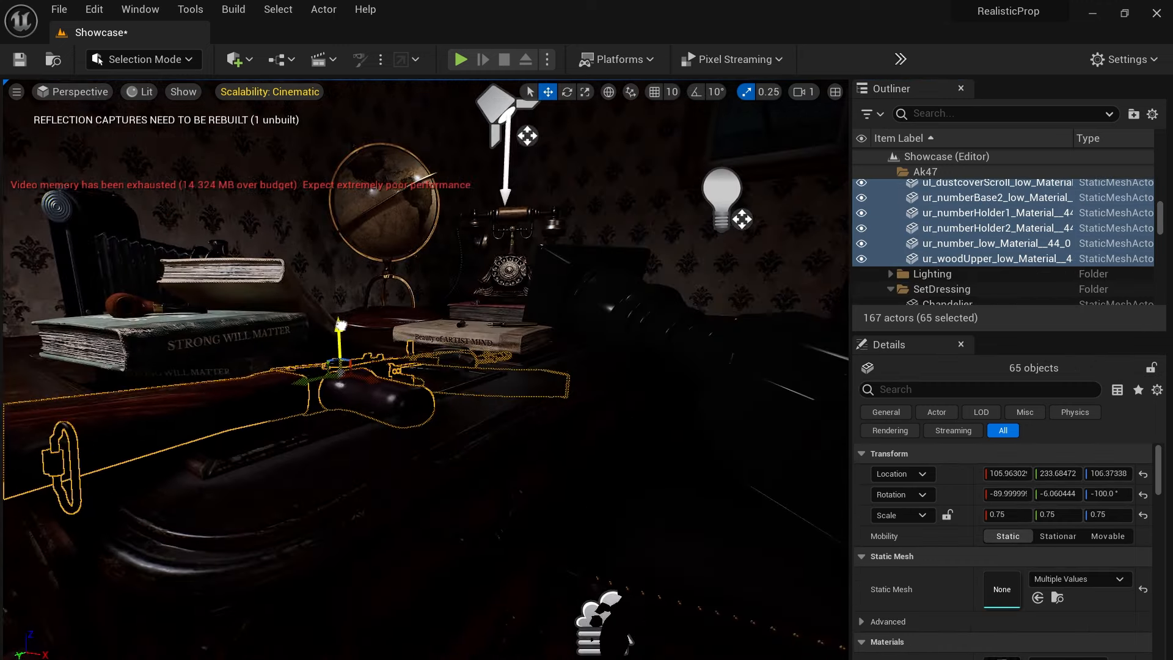
# Tilt the rifle's pitch to about 3° and settle it on the desktop at about Z 58
pyautogui.press('f')
pyautogui.press('e')
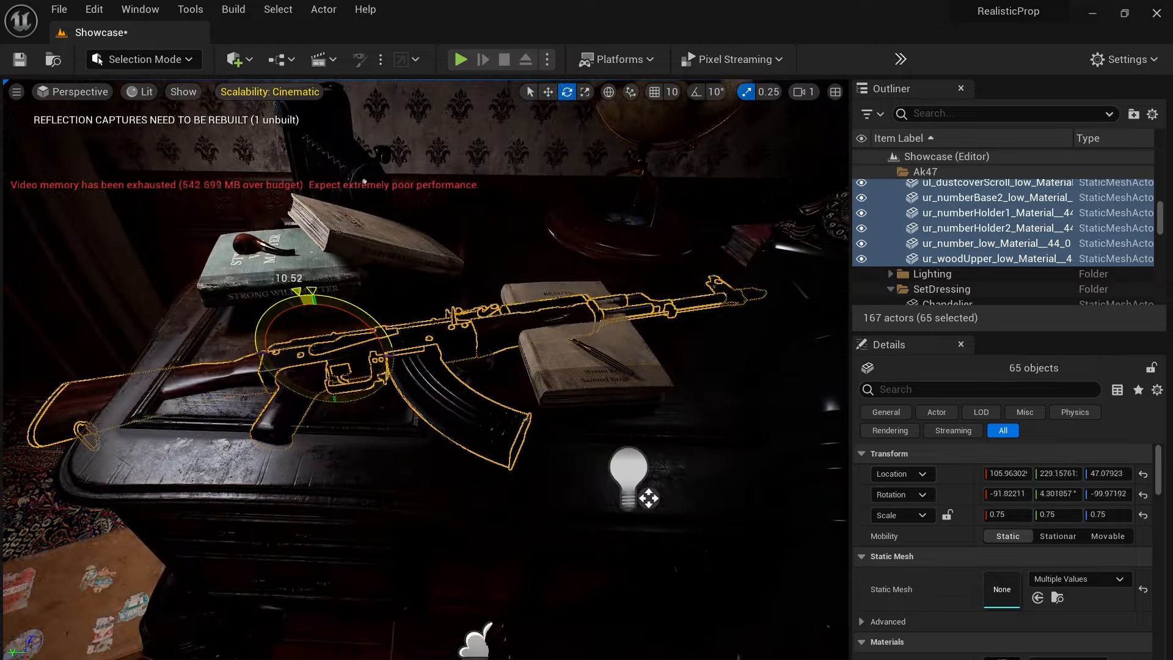
pyautogui.press('w')
pyautogui.moveTo(310, 323)
pyautogui.mouseDown()
pyautogui.moveTo(306, 269)
pyautogui.moveTo(308, 305)
pyautogui.mouseUp()
pyautogui.moveTo(308, 305)
pyautogui.keyDown('alt'); pyautogui.mouseDown()
pyautogui.moveTo(421, 265)
pyautogui.moveTo(332, 324)
pyautogui.moveTo(281, 272)
pyautogui.moveTo(336, 314)
pyautogui.moveTo(324, 266)
pyautogui.moveTo(307, 298)
pyautogui.moveTo(336, 336)
pyautogui.moveTo(324, 293)
pyautogui.mouseUp(); pyautogui.keyUp('alt')
# View the rifle through RenderCamera_Closeup01 and collapse the Ak47 and SetDressing folders in the Outliner
pyautogui.click(73, 92)
pyautogui.click(97, 265)
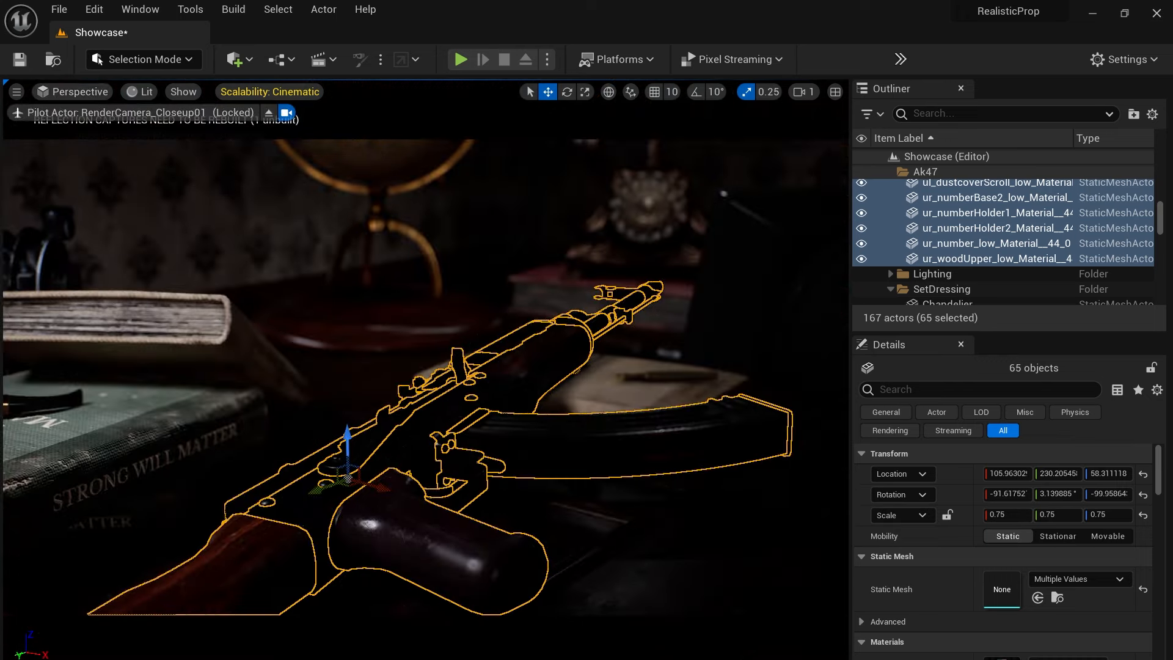
pyautogui.scroll(20, 958, 221)
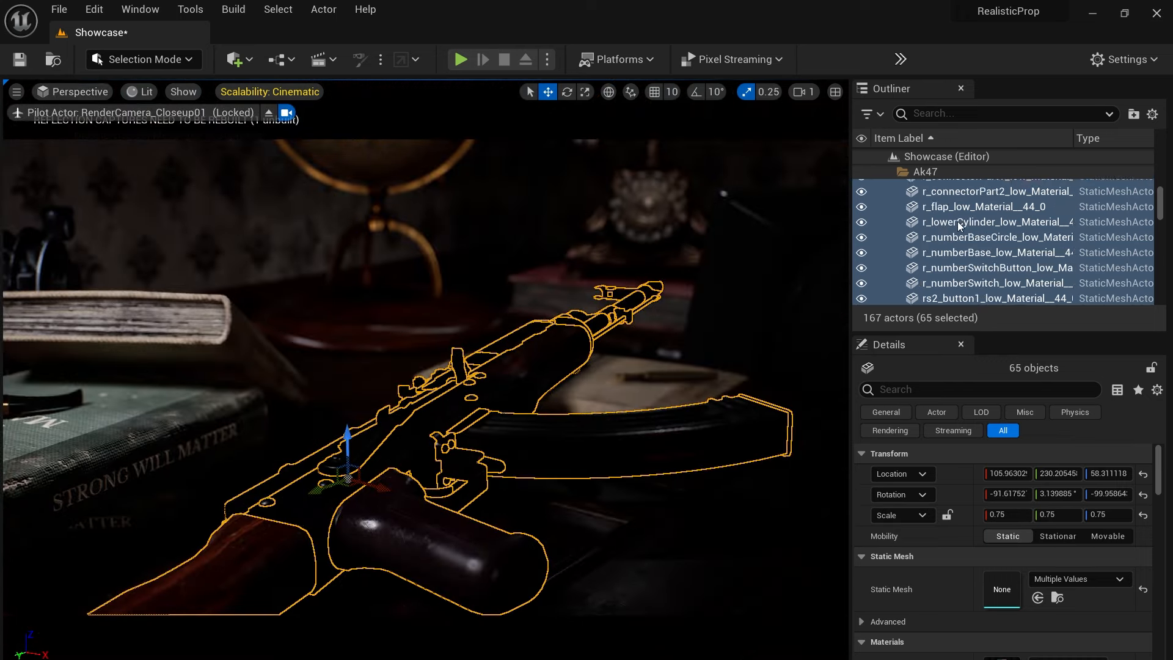
pyautogui.click(890, 172)
pyautogui.click(890, 202)
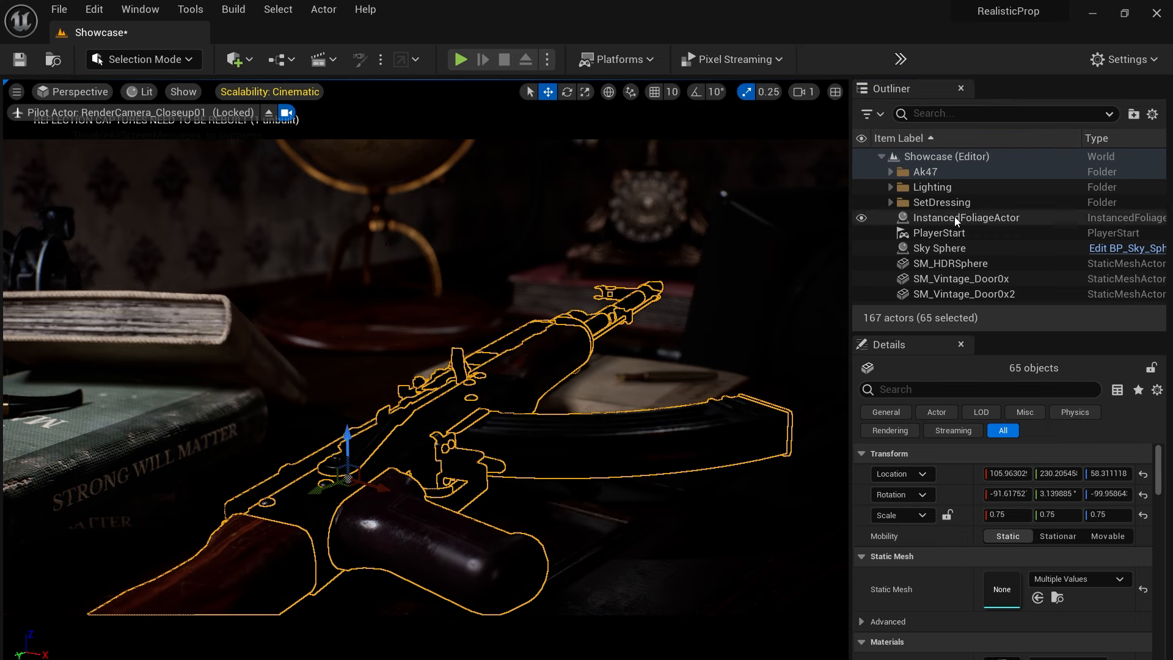
# Filter the Outliner by "cin" and stop piloting RenderCamera_Closeup01 to return to the free perspective view
pyautogui.click(927, 113)
pyautogui.write('cin')
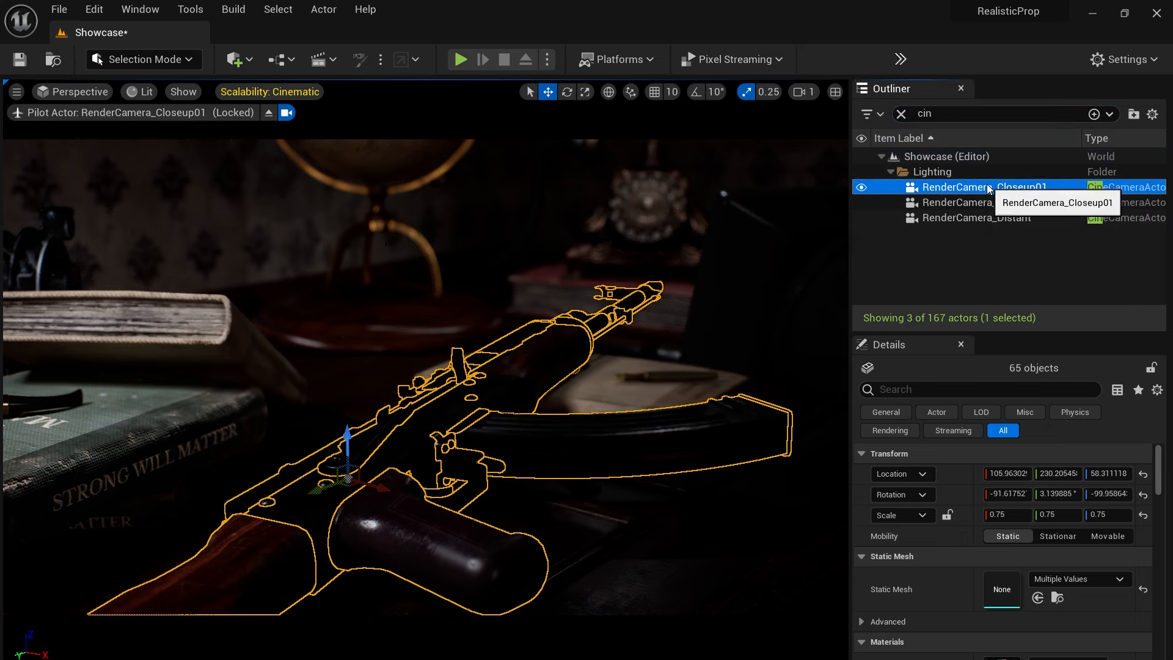
pyautogui.click(269, 113)
pyautogui.click(619, 331)
pyautogui.moveTo(618, 331); pyautogui.dragTo(574, 397, button='right')
# Add a Cine Camera Actor near the desk and raise it above the floor
pyautogui.click(239, 59)
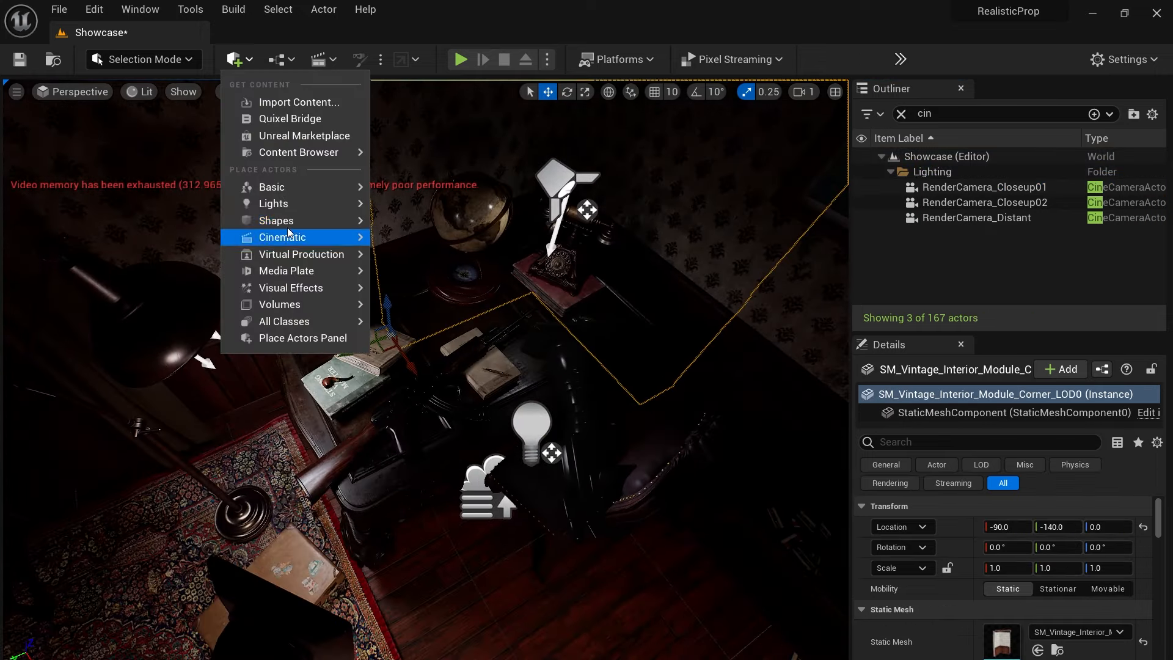
pyautogui.moveTo(283, 243)
pyautogui.click(464, 280)
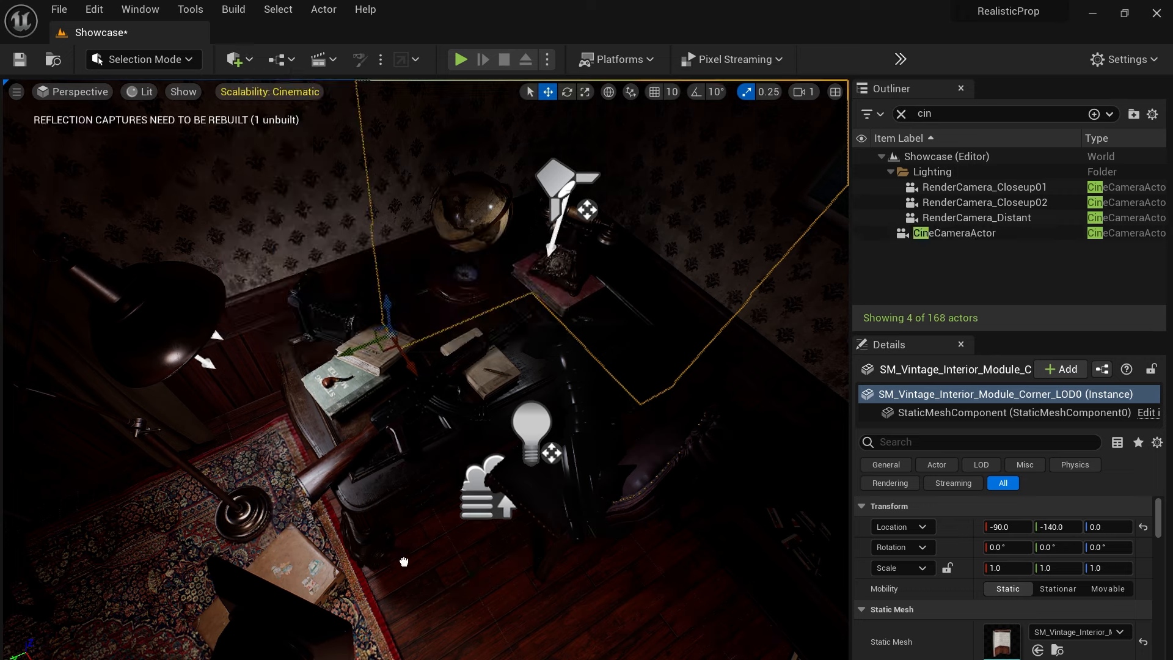
pyautogui.moveTo(471, 518); pyautogui.dragTo(467, 439, button='right')
pyautogui.moveTo(394, 648); pyautogui.dragTo(377, 224)
pyautogui.moveTo(378, 224); pyautogui.dragTo(385, 293, button='right')
# Pilot the CineCameraActor and frame the rifle and books from above, pitched about −58.6° with a yaw of −171°
pyautogui.click(72, 91)
pyautogui.click(110, 270)
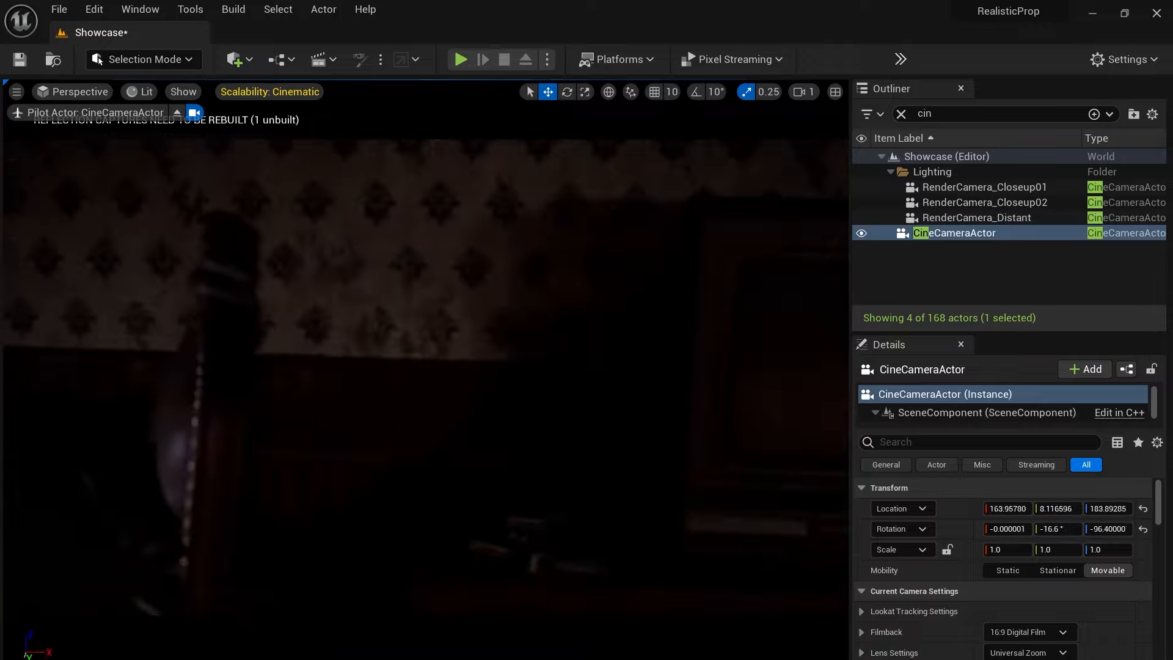
pyautogui.press('d')
pyautogui.moveTo(425, 342); pyautogui.dragTo(198, 470, button='right')
pyautogui.press('s')
pyautogui.press('w')
pyautogui.press('e')
pyautogui.press('w')
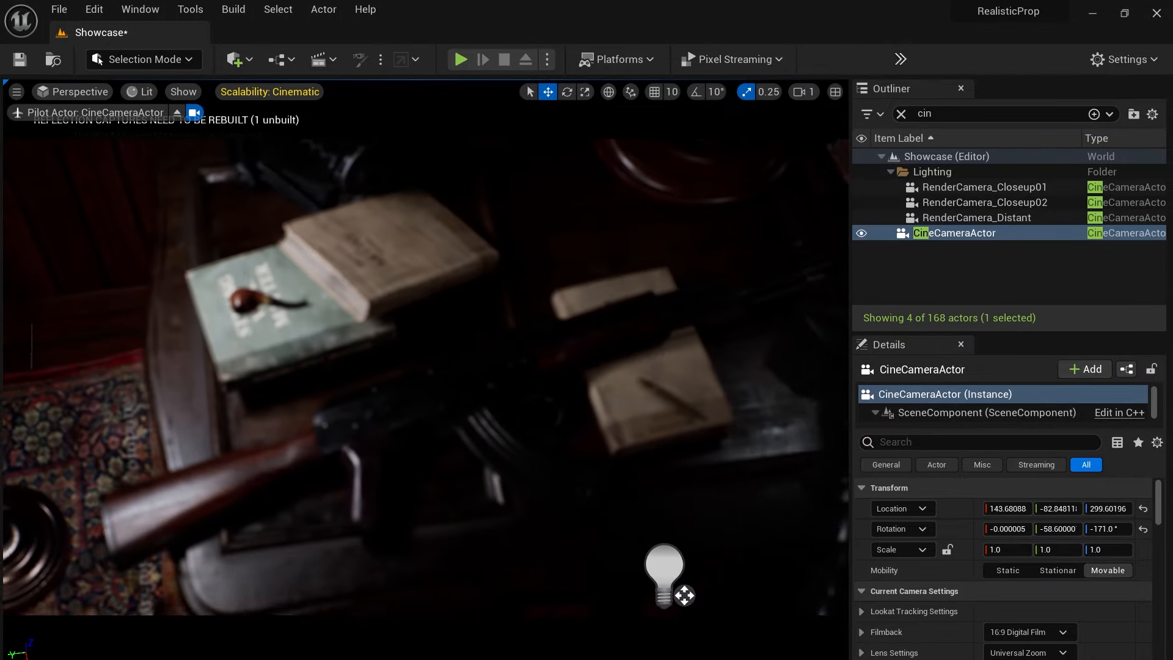
pyautogui.press('q')
pyautogui.press('w')
pyautogui.press('a')
pyautogui.press('d')
pyautogui.press('e')
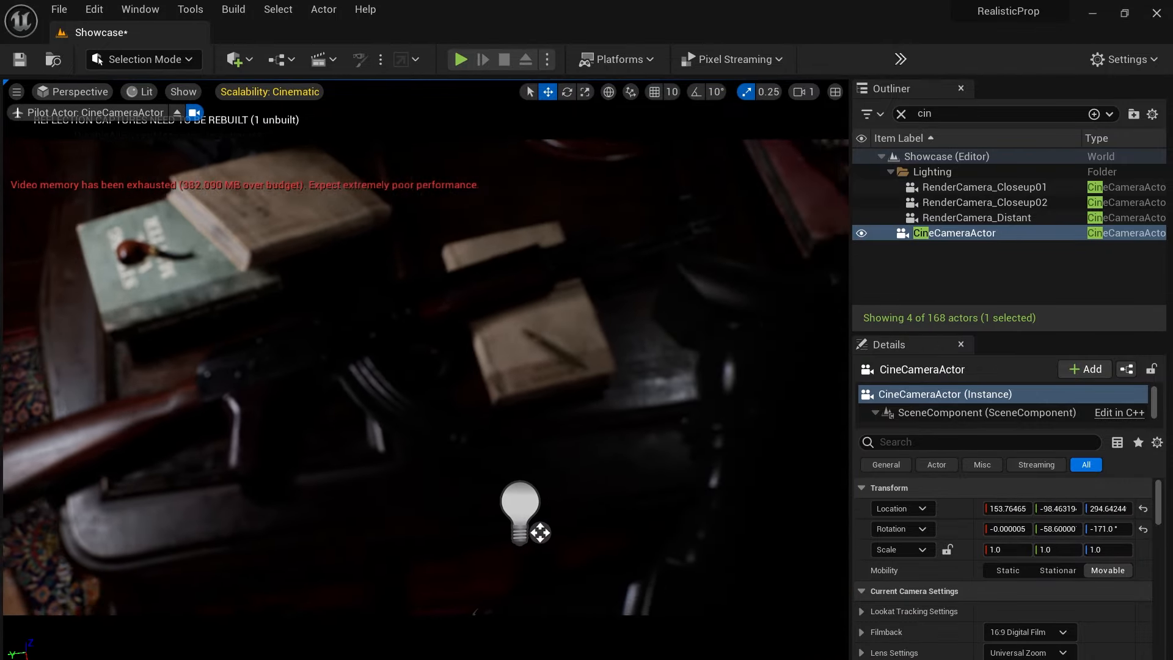
pyautogui.press('w')
pyautogui.press('a')
pyautogui.press('d')
# Set the CineCameraActor's manual focus distance to about 219 cm, using the debug focus plane as a guide
pyautogui.scroll(-3, 948, 644)
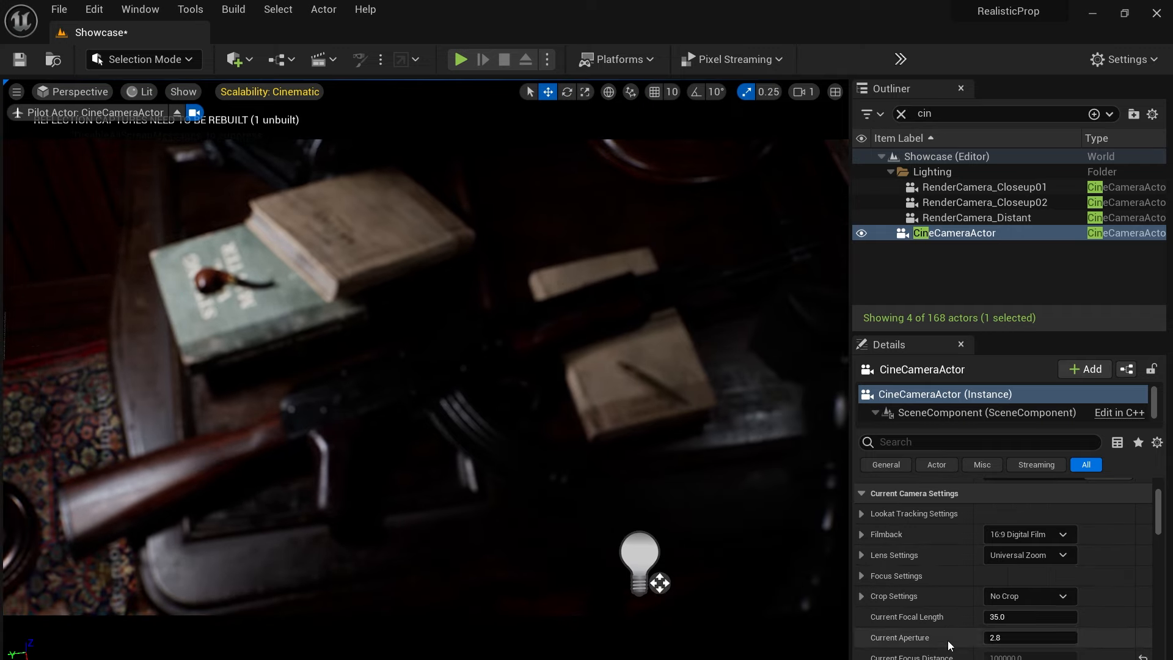
pyautogui.click(866, 577)
pyautogui.moveTo(1019, 617)
pyautogui.mouseDown()
pyautogui.moveTo(996, 616)
pyautogui.moveTo(1034, 617)
pyautogui.mouseUp()
pyautogui.click(989, 637)
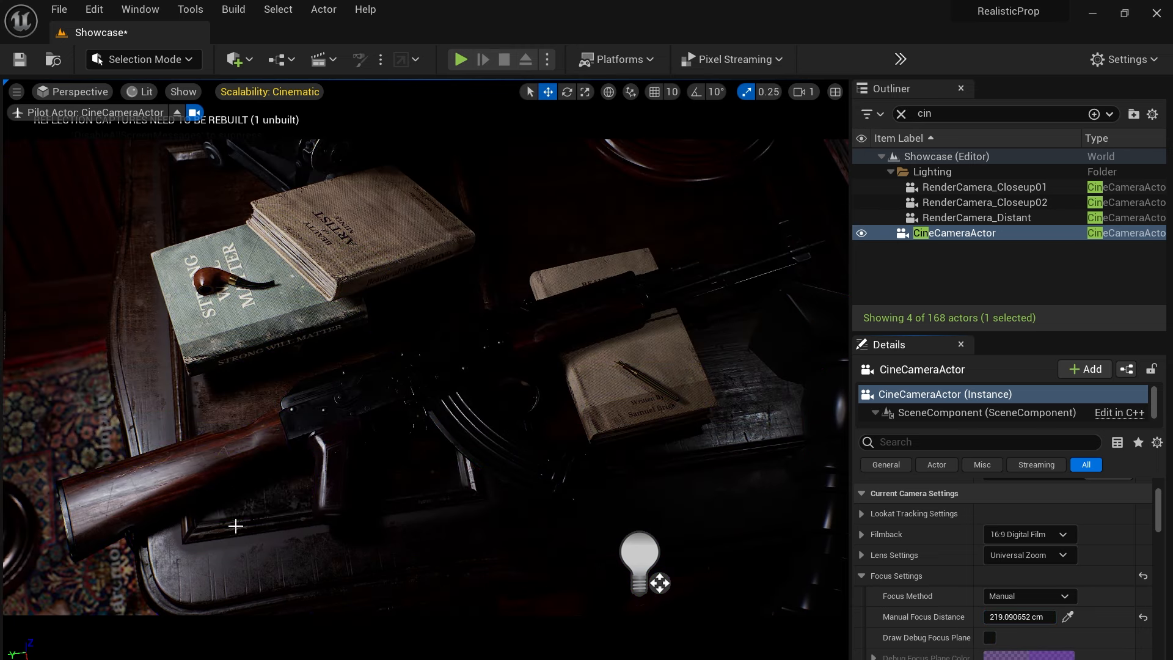
# Stop piloting the CineCameraActor and add a spot light above the desk, raising it to a height of about 240.7
pyautogui.click(176, 112)
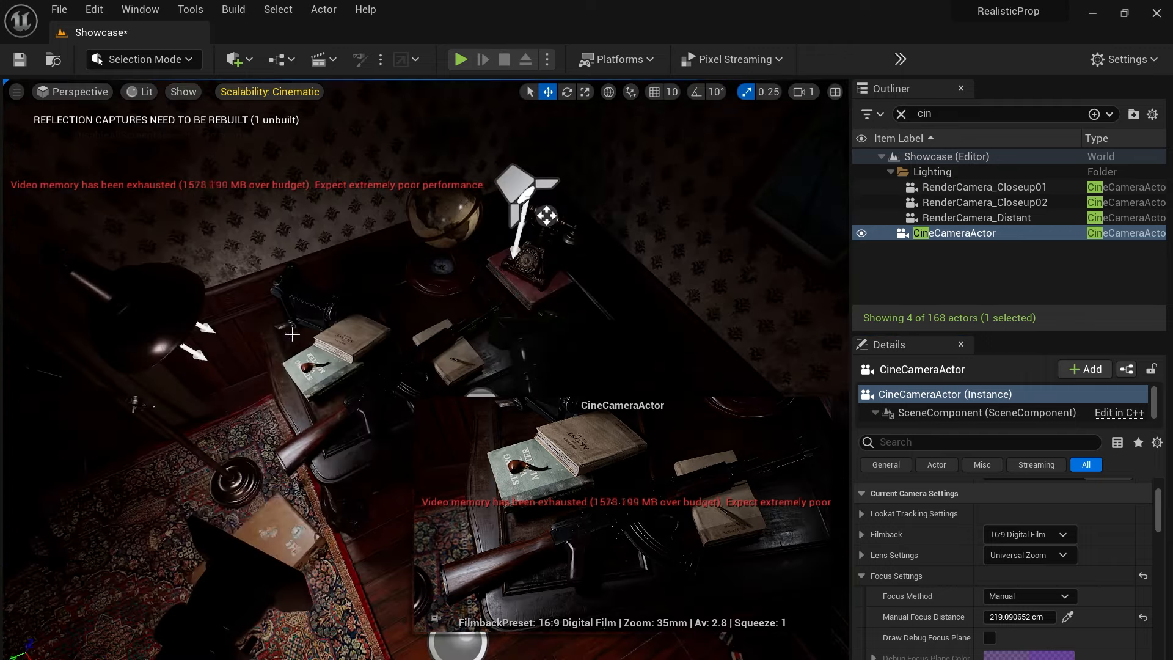
pyautogui.scroll(-3, 292, 334)
pyautogui.scroll(4, 292, 334)
pyautogui.click(684, 401)
pyautogui.moveTo(684, 400); pyautogui.dragTo(653, 354, button='right')
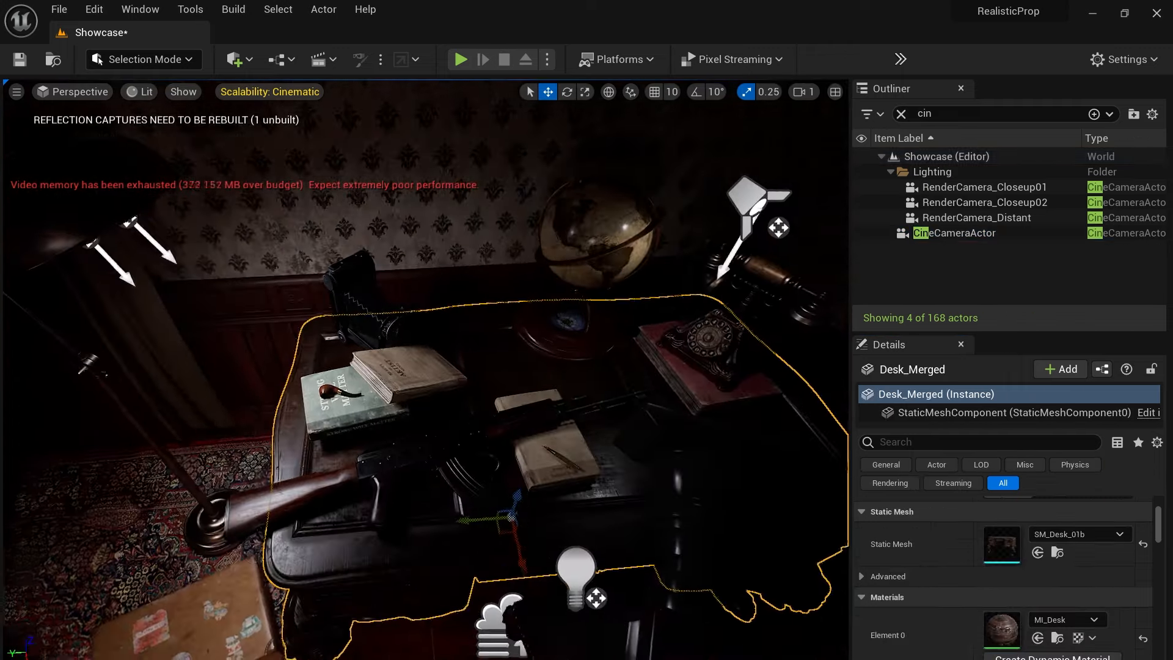
pyautogui.click(238, 60)
pyautogui.moveTo(297, 207)
pyautogui.moveTo(458, 248); pyautogui.dragTo(487, 427)
pyautogui.moveTo(488, 428); pyautogui.dragTo(457, 363, button='right')
pyautogui.moveTo(496, 316); pyautogui.dragTo(478, 201)
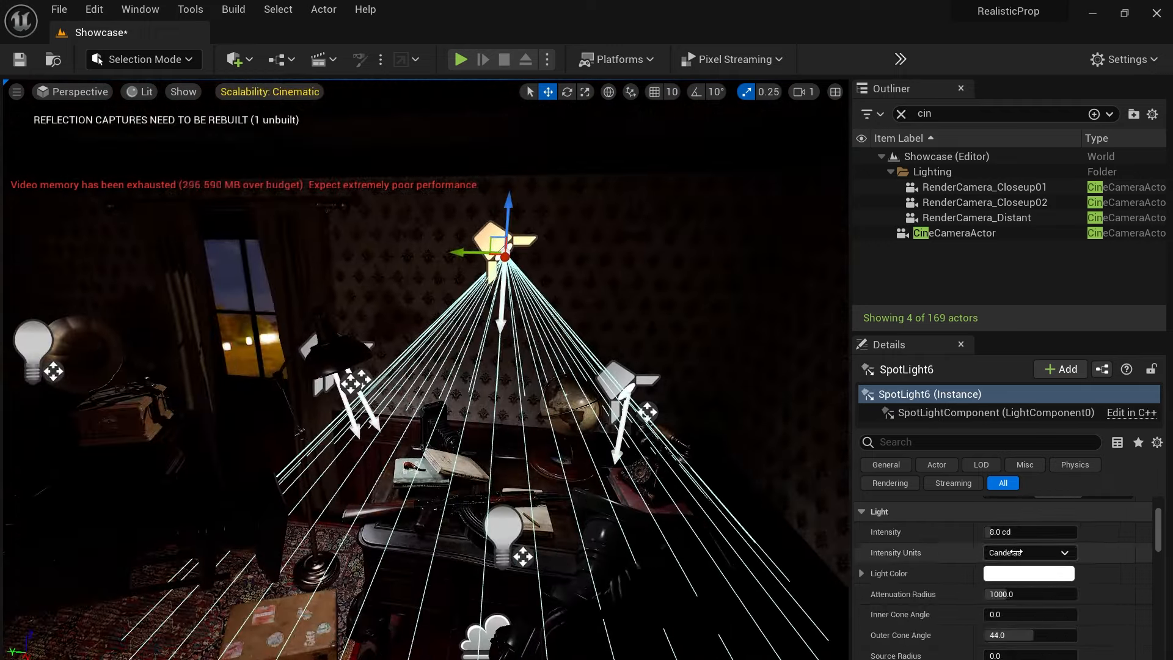
# Shorten the new spot light's attenuation radius and raise its intensity to about 134.4 cd
pyautogui.scroll(-3, 1015, 549)
pyautogui.scroll(2, 1027, 582)
pyautogui.moveTo(1014, 545); pyautogui.dragTo(977, 545)
pyautogui.scroll(4, 1012, 638)
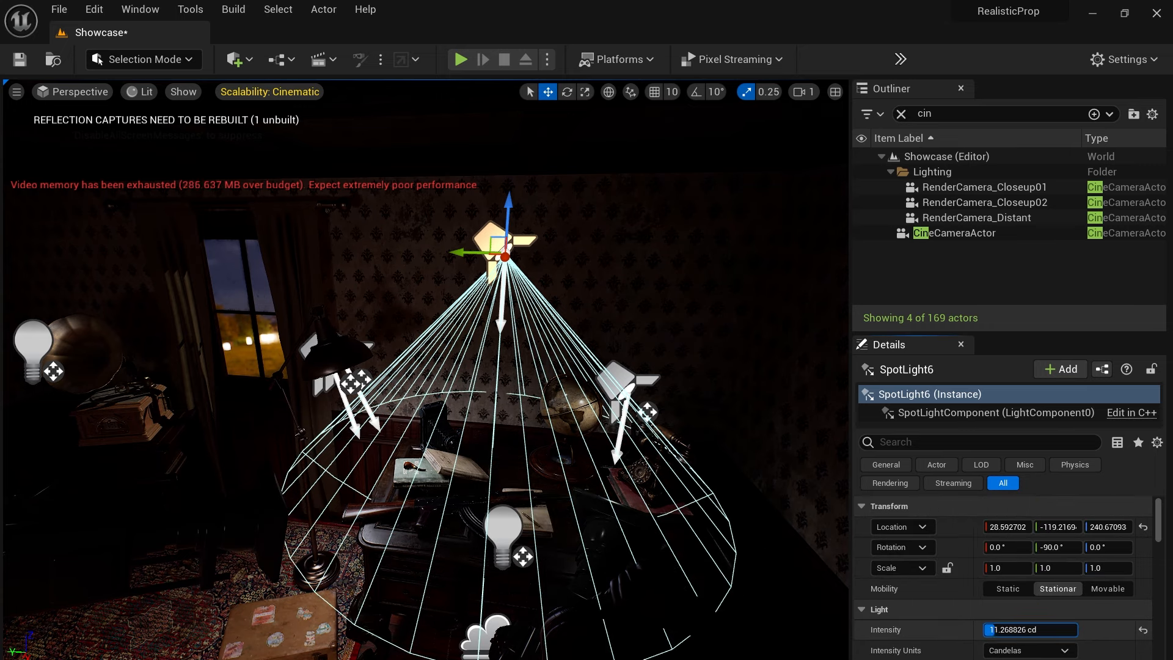
pyautogui.write('160')
pyautogui.press('Return')
pyautogui.moveTo(1026, 629); pyautogui.dragTo(1032, 629)
# Switch back to the CineCameraActor view and pull the camera back slightly from the rifle
pyautogui.press('w')
pyautogui.moveTo(611, 367); pyautogui.dragTo(614, 424, button='right')
pyautogui.click(112, 91)
pyautogui.click(140, 269)
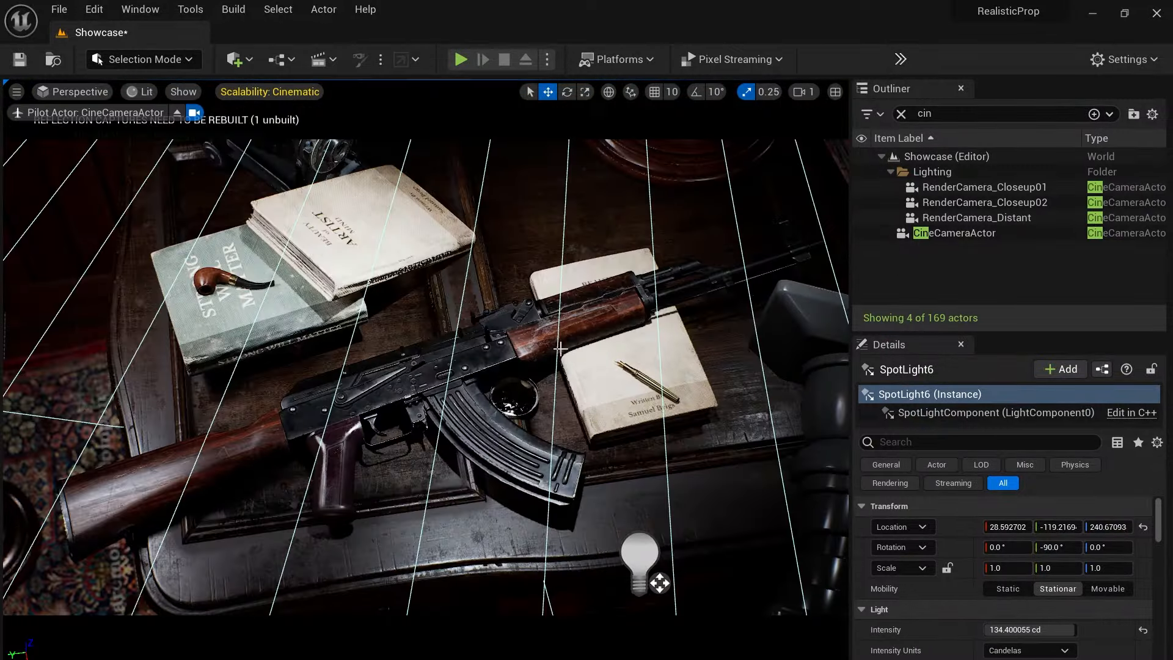
pyautogui.press('s')
pyautogui.moveTo(692, 427); pyautogui.dragTo(692, 428, button='right')
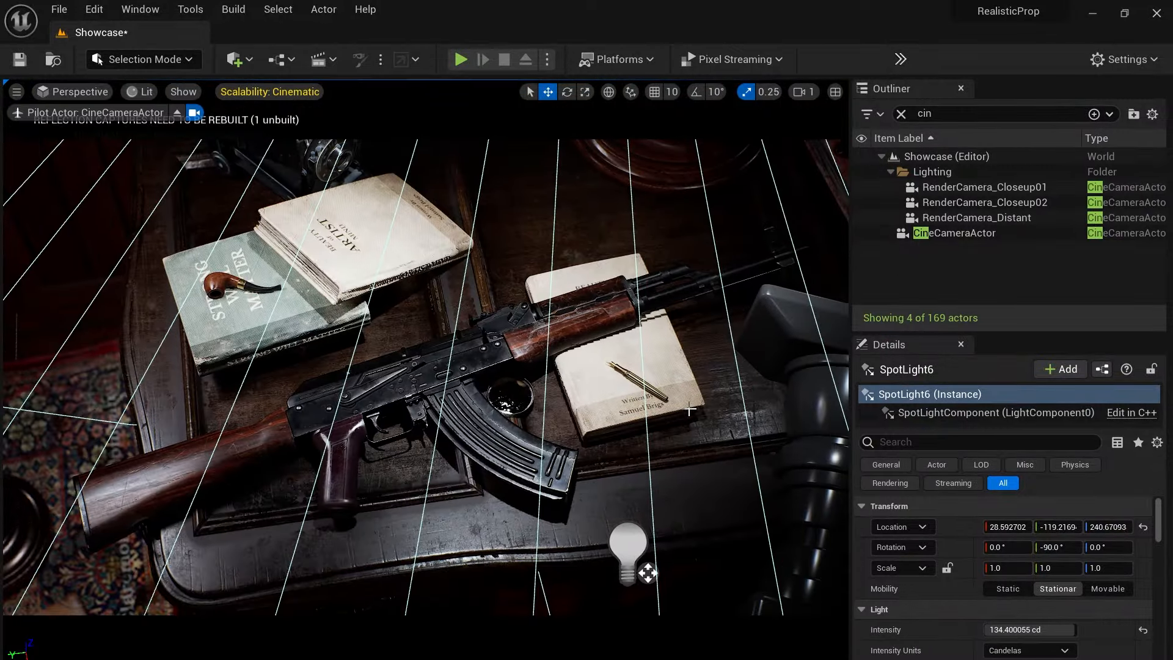
# Filter the Outliner by "post", select PostProcessVolume2 and switch off its exposure compensation override
pyautogui.press('BackSpace')
pyautogui.press('BackSpace')
pyautogui.press('BackSpace')
pyautogui.write('post')
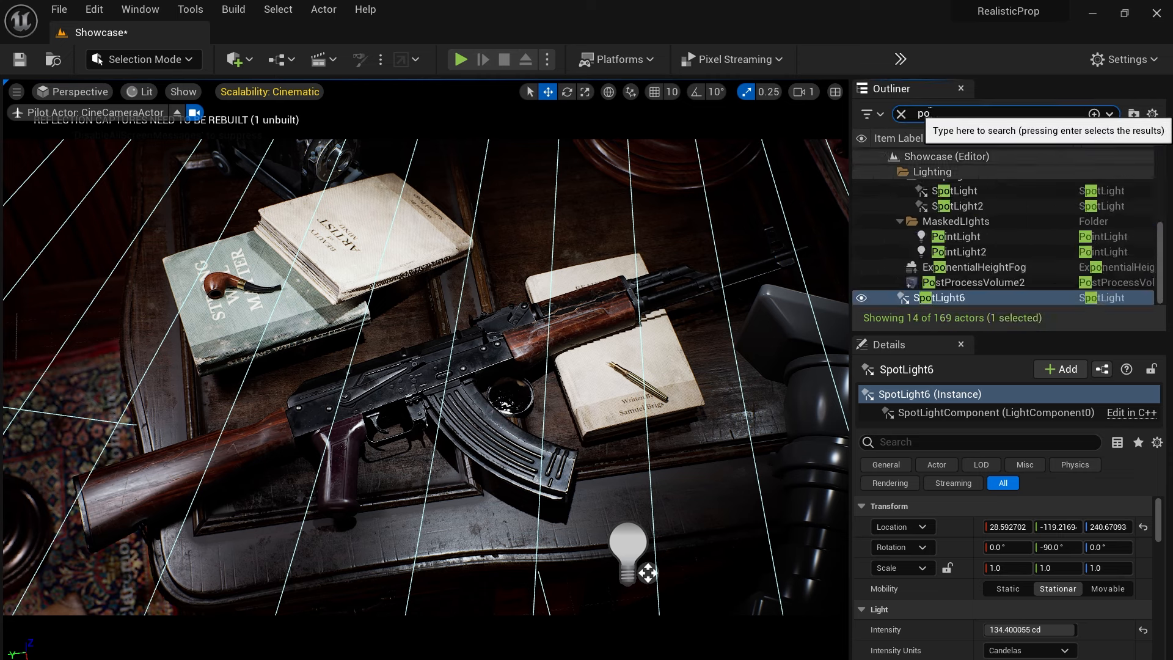
pyautogui.click(963, 186)
pyautogui.scroll(-3, 956, 629)
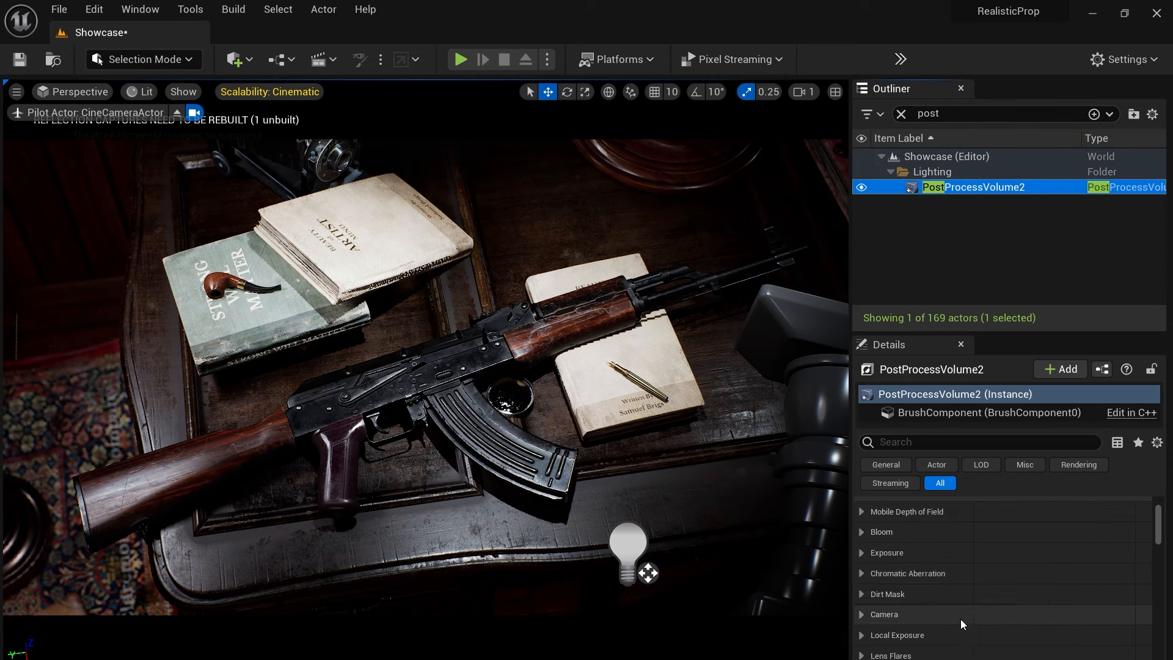
pyautogui.click(861, 552)
pyautogui.click(889, 593)
pyautogui.click(892, 591)
pyautogui.click(888, 574)
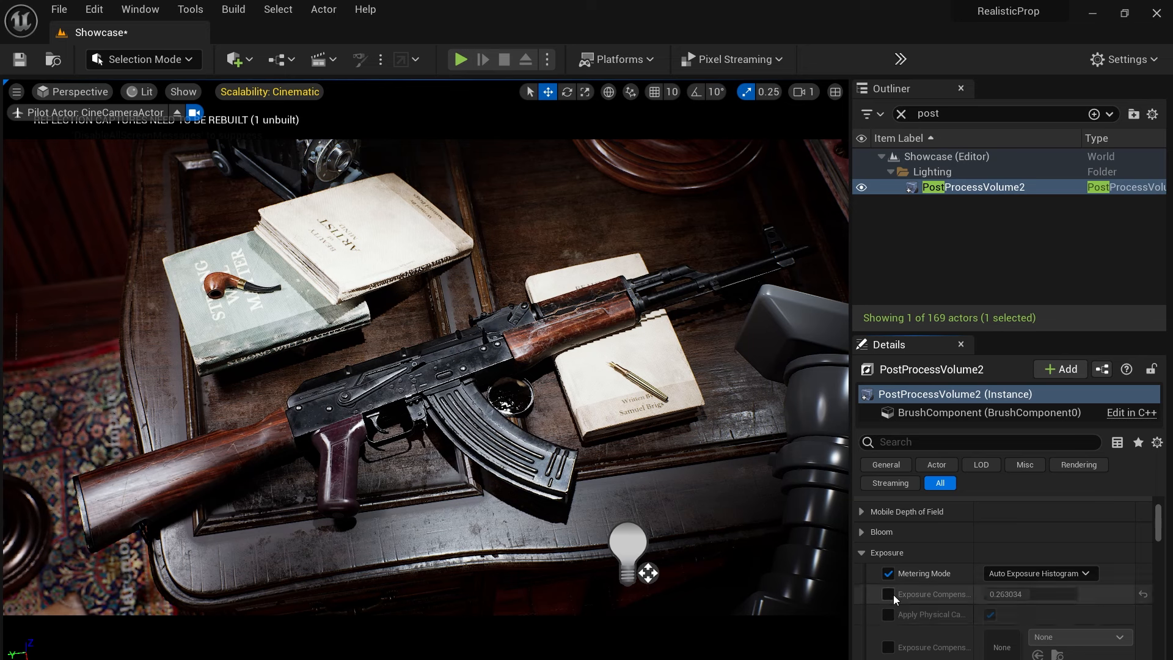
# Set both Min EV100 and Max EV100 of PostProcessVolume2 to 6
pyautogui.scroll(-5, 916, 605)
pyautogui.click(1000, 553)
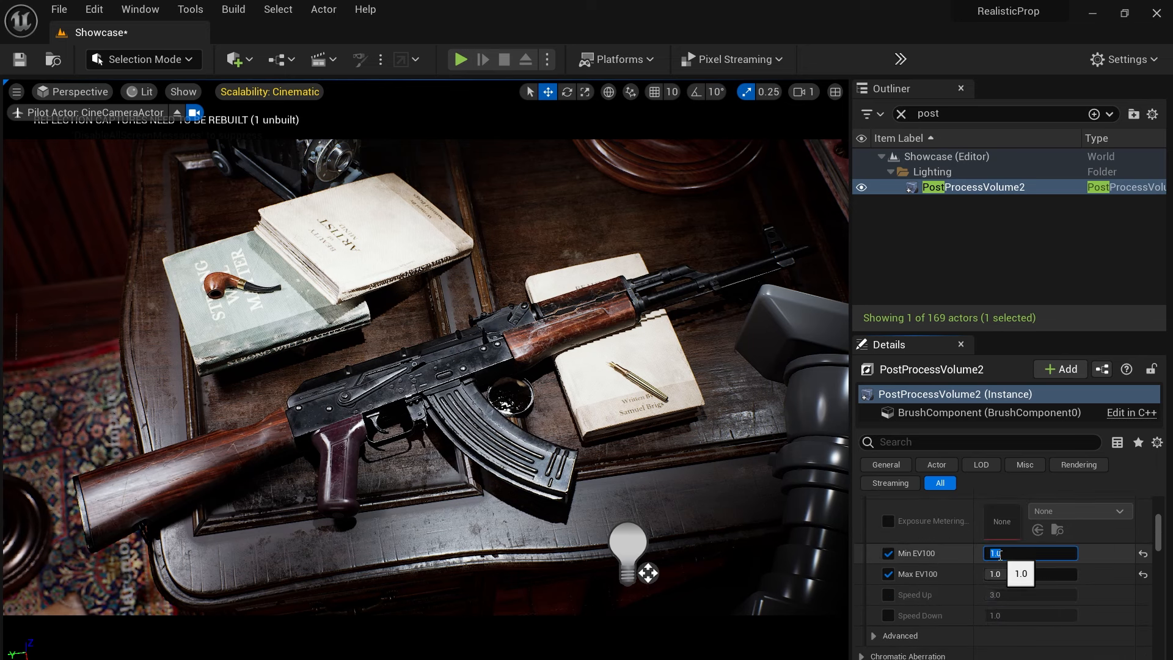
pyautogui.click(999, 573)
pyautogui.write('6')
pyautogui.press('Return')
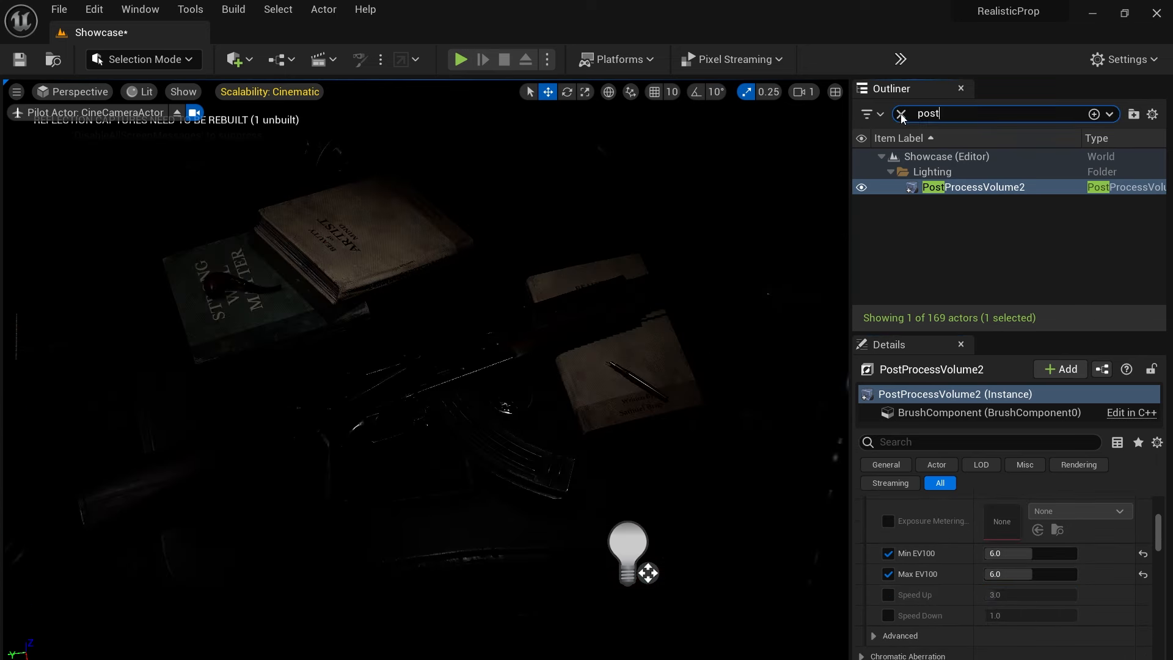
# Clear the Outliner filter and move SpotLight6 into the Lighting folder
pyautogui.click(901, 114)
pyautogui.scroll(-5, 981, 281)
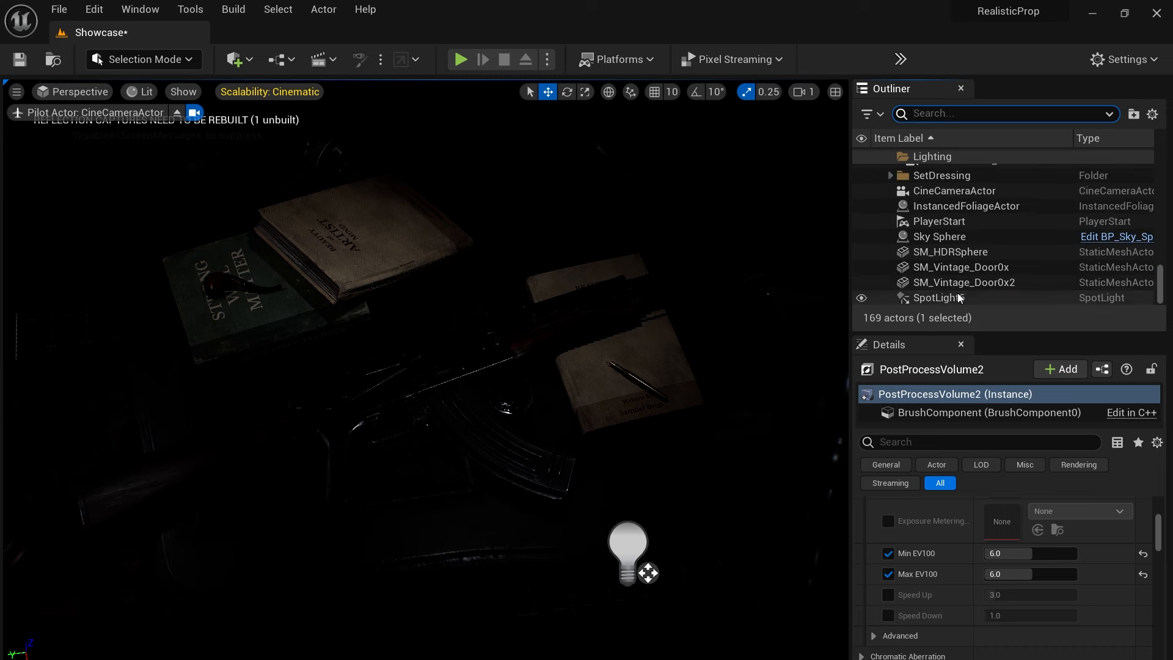
pyautogui.rightClick(882, 298)
pyautogui.moveTo(793, 635)
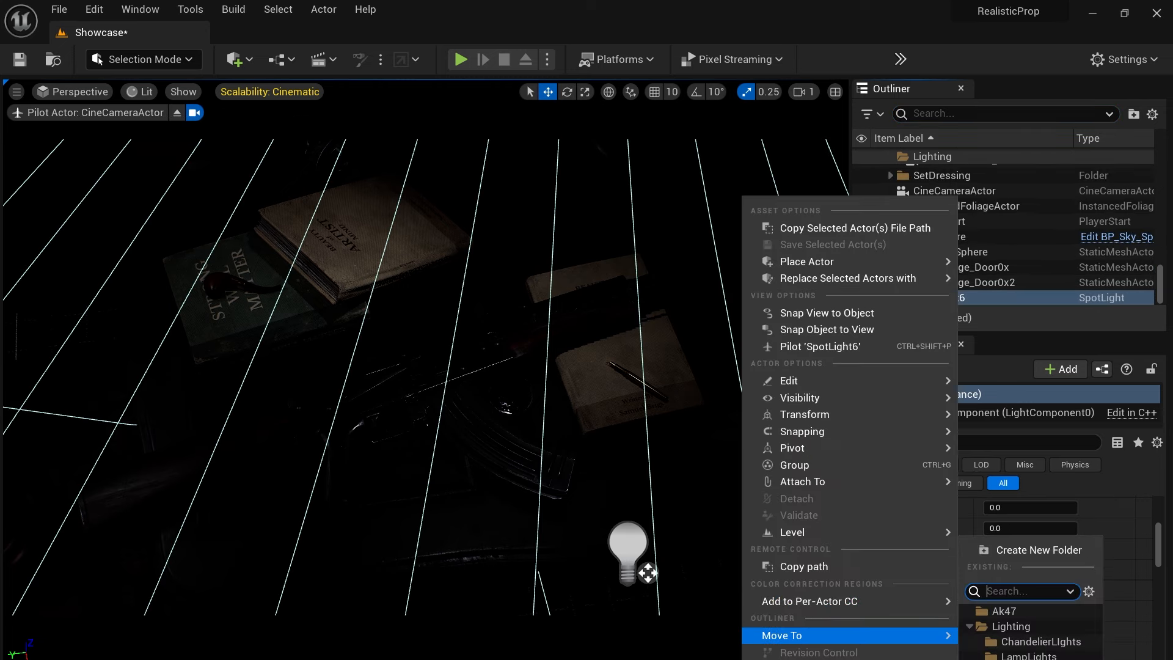
pyautogui.click(1011, 626)
# Set SpotLight6's intensity to 1500 cd and give its light a warm tint
pyautogui.scroll(5, 1049, 651)
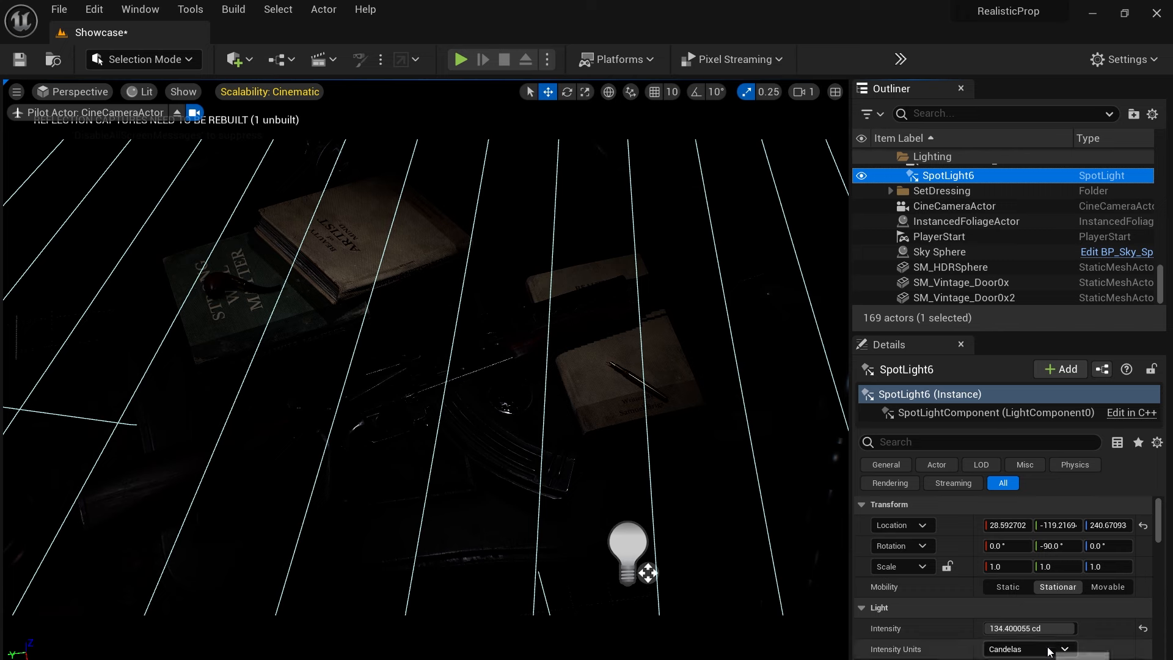
pyautogui.write('5')
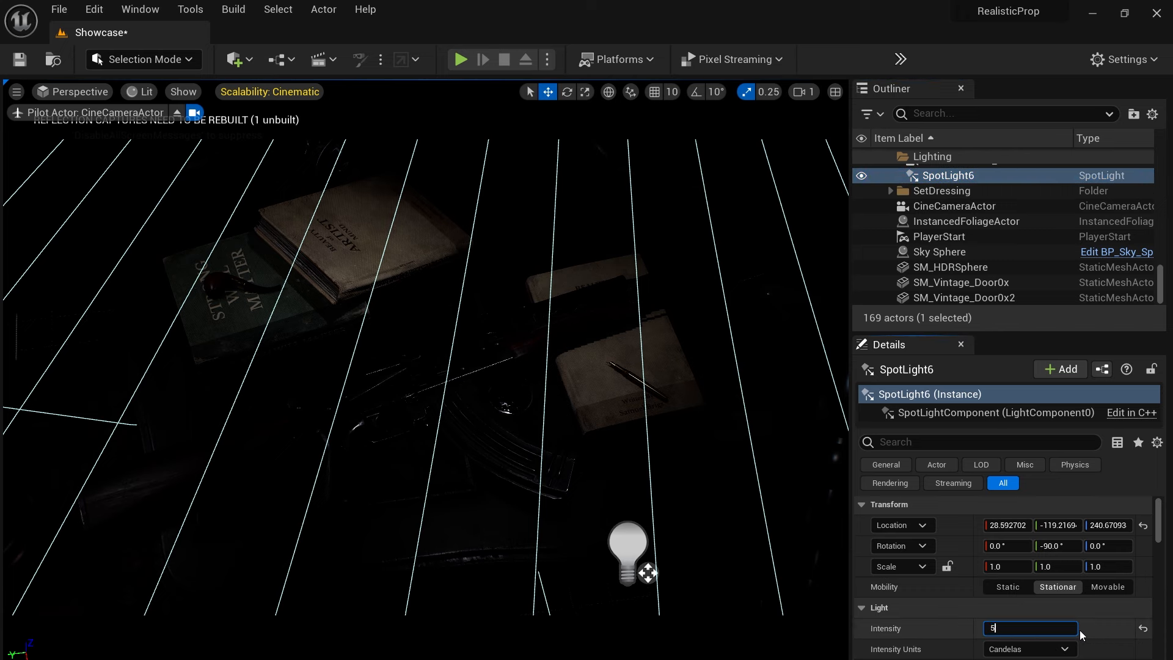
pyautogui.write('00')
pyautogui.press('Return')
pyautogui.write('1500')
pyautogui.press('Return')
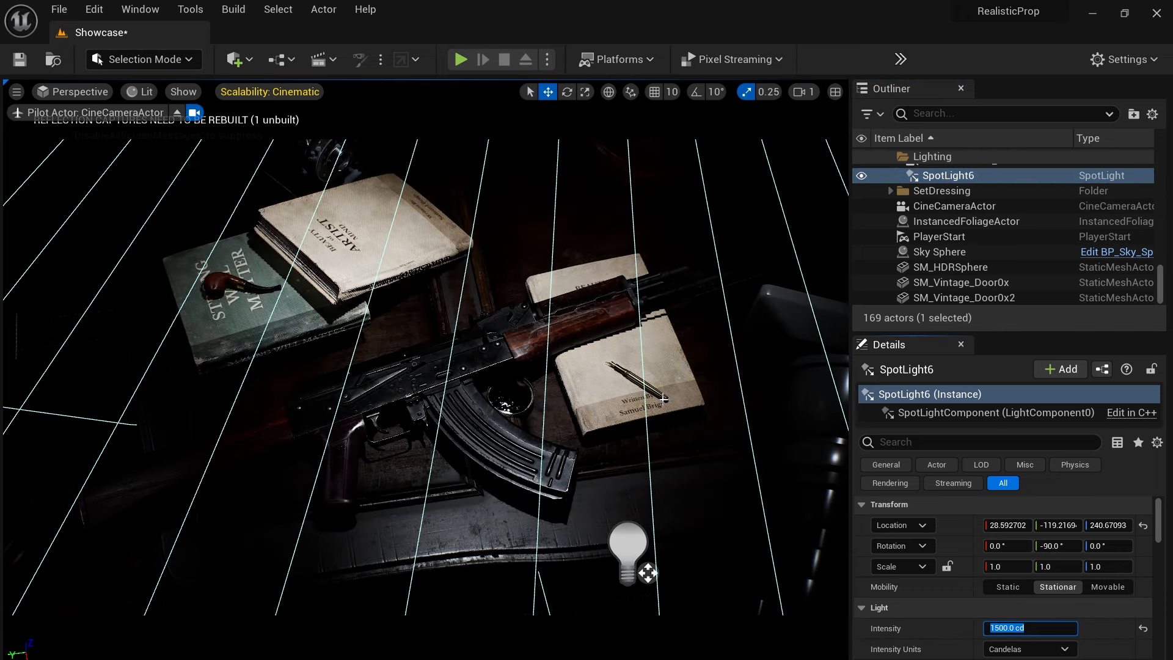
pyautogui.moveTo(874, 403); pyautogui.dragTo(872, 441)
pyautogui.click(1000, 307)
# Select SpotLight in the ChandelierLights folder and try several intensities, starting at 500 cd and reducing to about 50 cd
pyautogui.scroll(5, 985, 238)
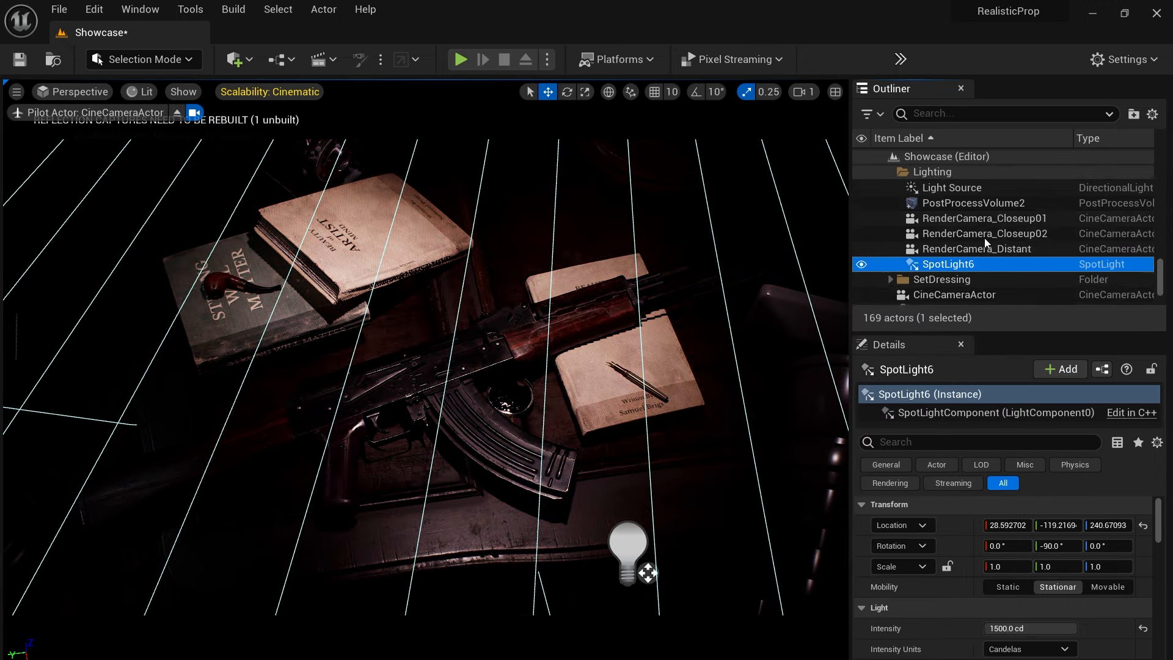
pyautogui.click(965, 213)
pyautogui.scroll(-1, 972, 231)
pyautogui.scroll(4, 975, 244)
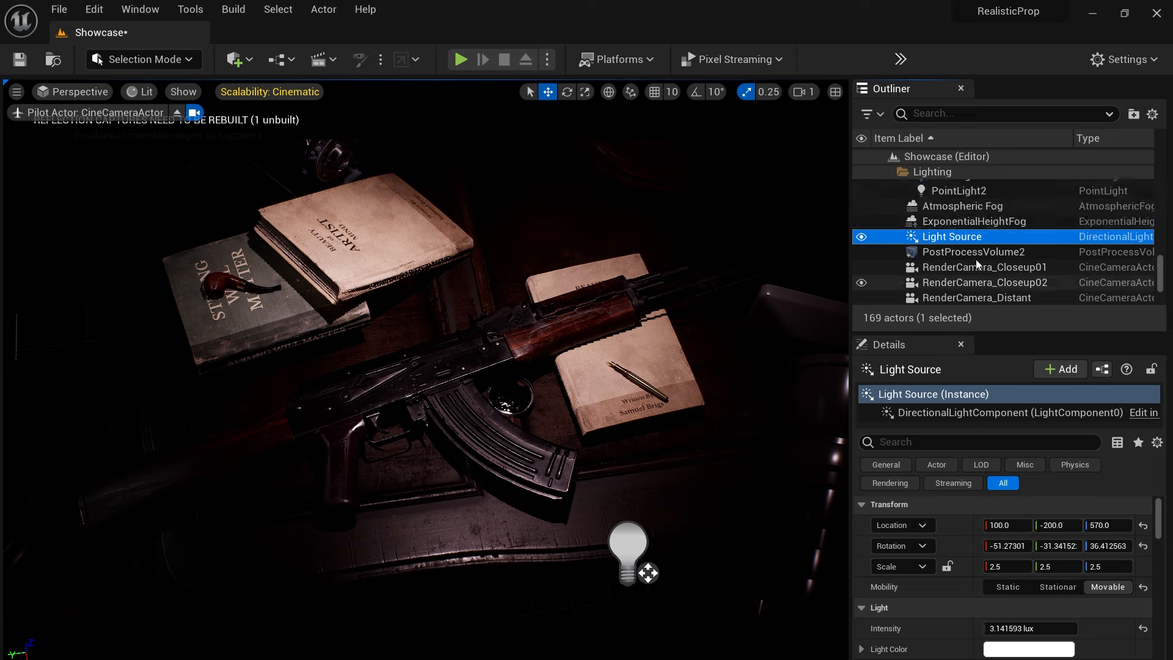
pyautogui.scroll(1, 982, 248)
pyautogui.click(953, 234)
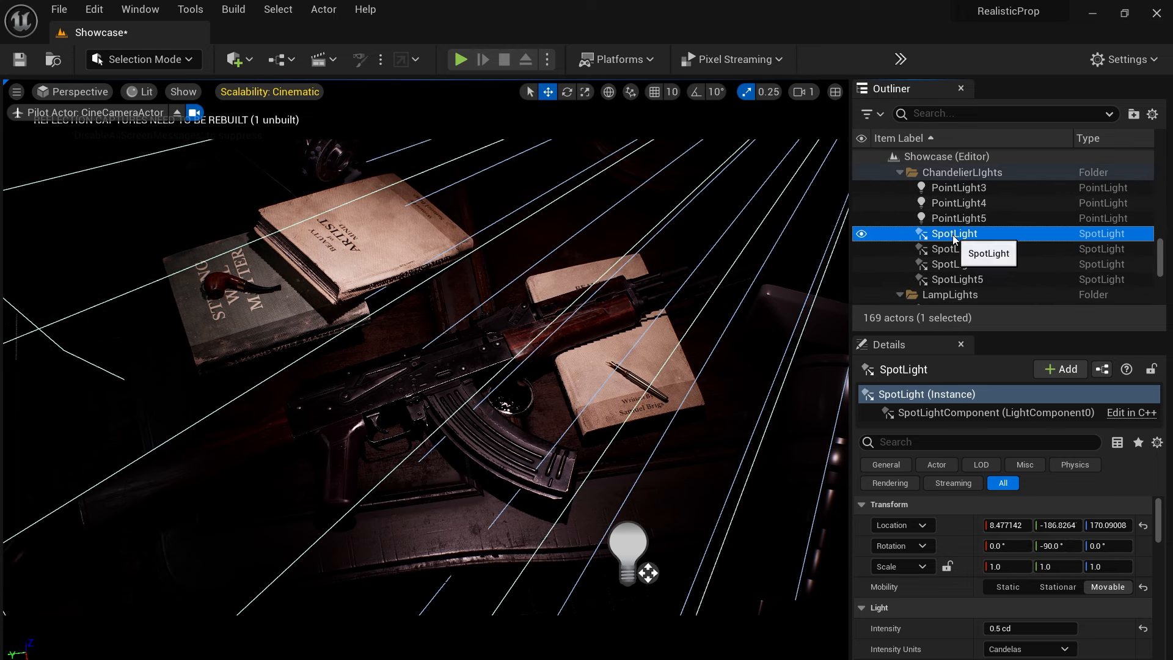
pyautogui.scroll(-2, 1001, 636)
pyautogui.click(1046, 584)
pyautogui.write('500')
pyautogui.press('Return')
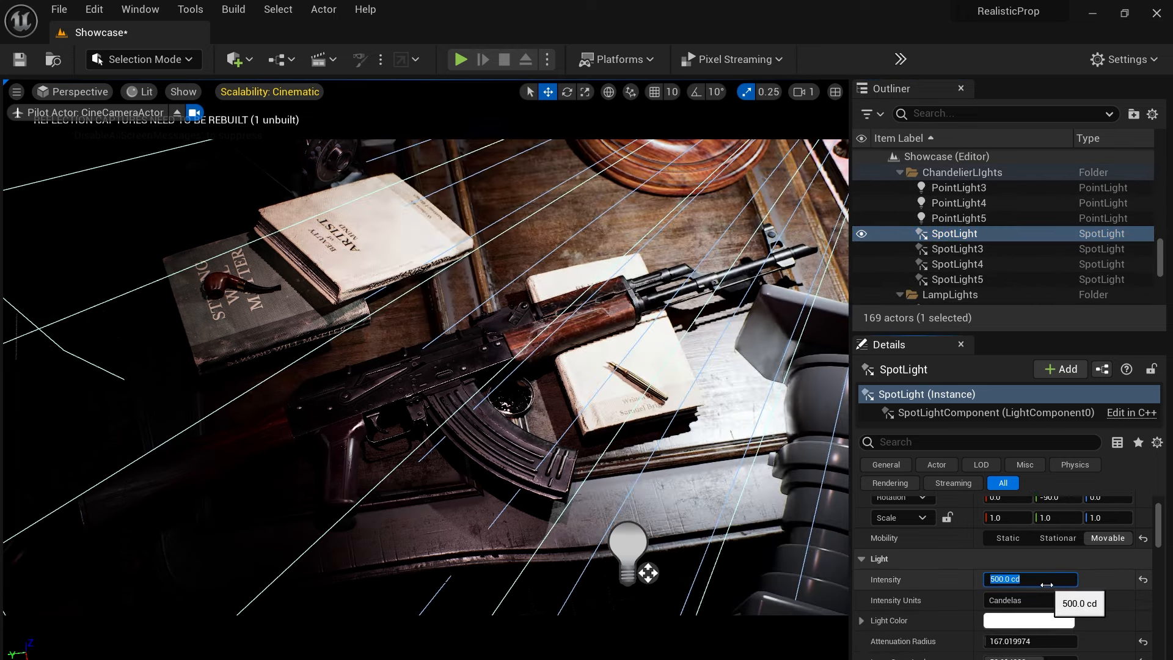
pyautogui.write('100')
pyautogui.press('Return')
pyautogui.write('25')
pyautogui.press('Return')
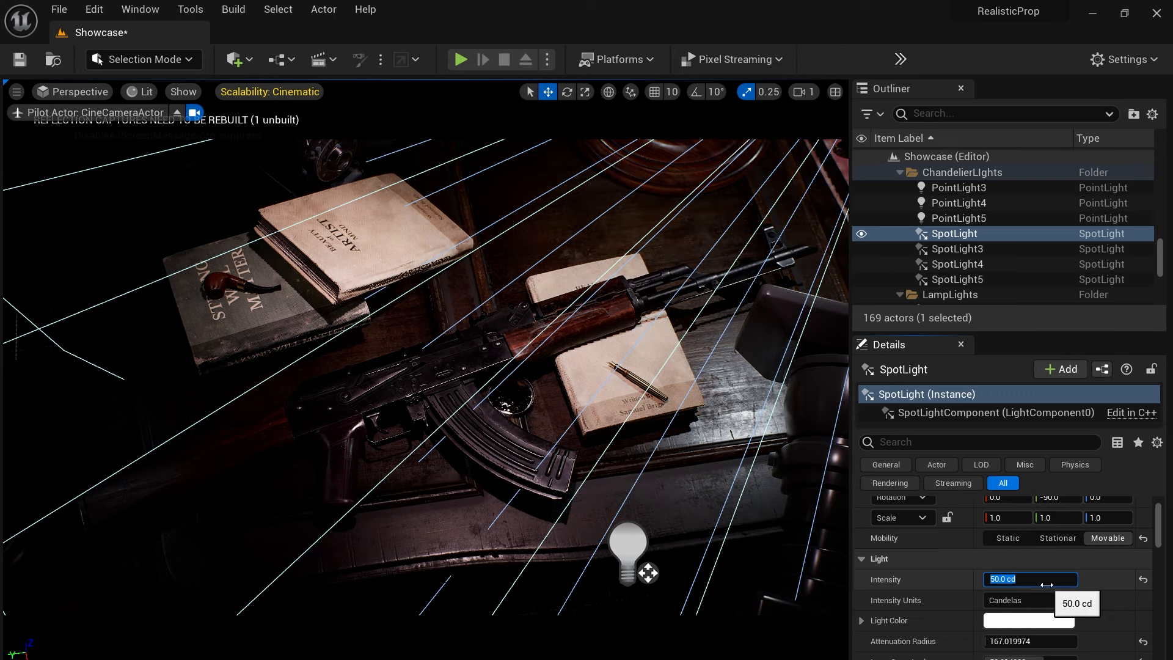
# Stop piloting the camera and check the remaining chandelier and lamp spot lights, temporarily viewing the room unlit to locate them
pyautogui.click(951, 248)
pyautogui.click(951, 265)
pyautogui.click(952, 279)
pyautogui.click(178, 116)
pyautogui.press('f')
pyautogui.moveTo(584, 552)
pyautogui.mouseDown(button='right')
pyautogui.moveTo(525, 532)
pyautogui.moveTo(563, 525)
pyautogui.moveTo(574, 540)
pyautogui.mouseUp(button='right')
pyautogui.click(151, 94)
pyautogui.click(159, 153)
pyautogui.moveTo(293, 263); pyautogui.dragTo(464, 368, button='right')
pyautogui.click(152, 237)
pyautogui.click(155, 261)
pyautogui.click(151, 92)
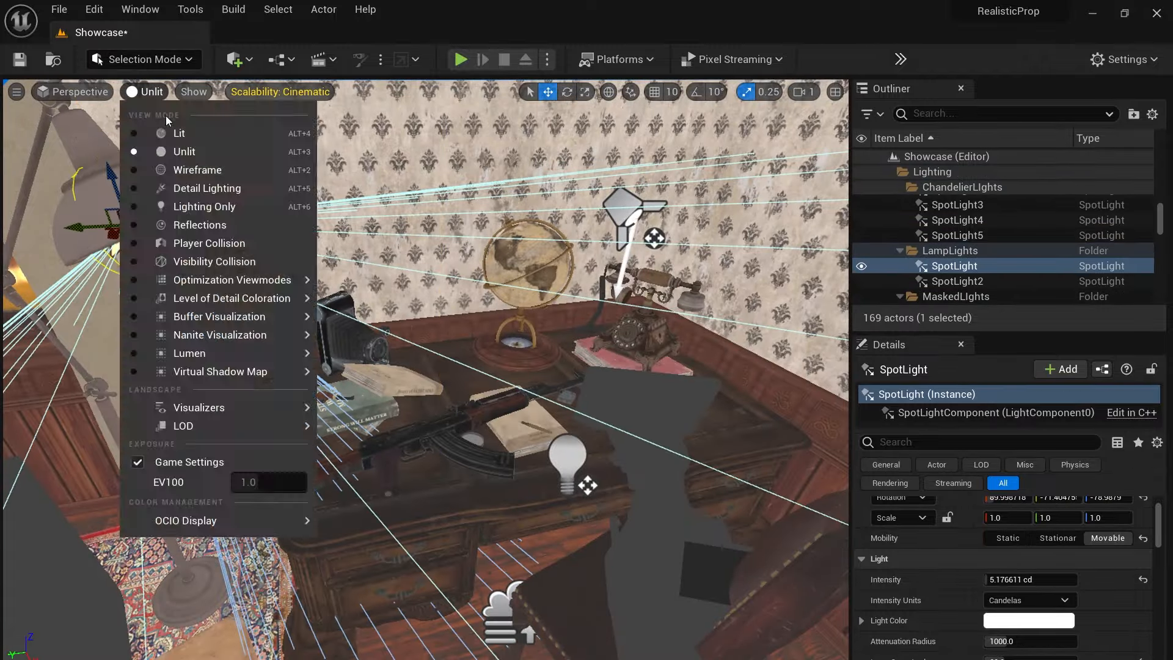
pyautogui.click(166, 116)
# Set the intensity of both spot lights in the LampLights folder to 50 cd and return to the CineCameraActor view
pyautogui.click(1012, 580)
pyautogui.write('50')
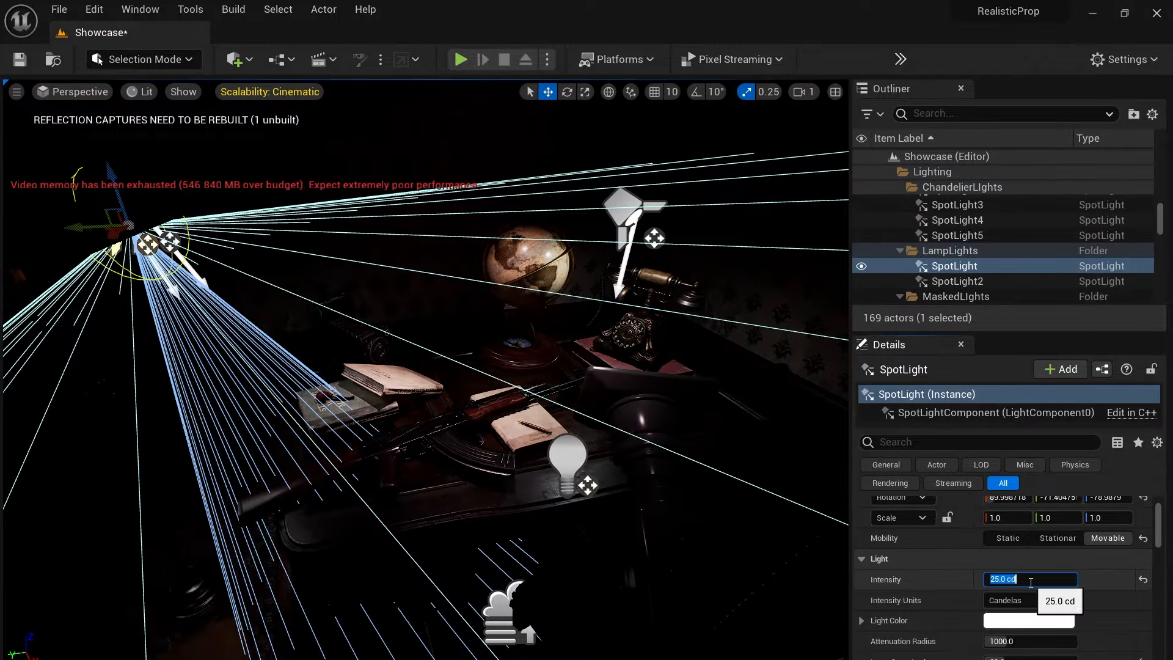
pyautogui.press('Return')
pyautogui.click(957, 281)
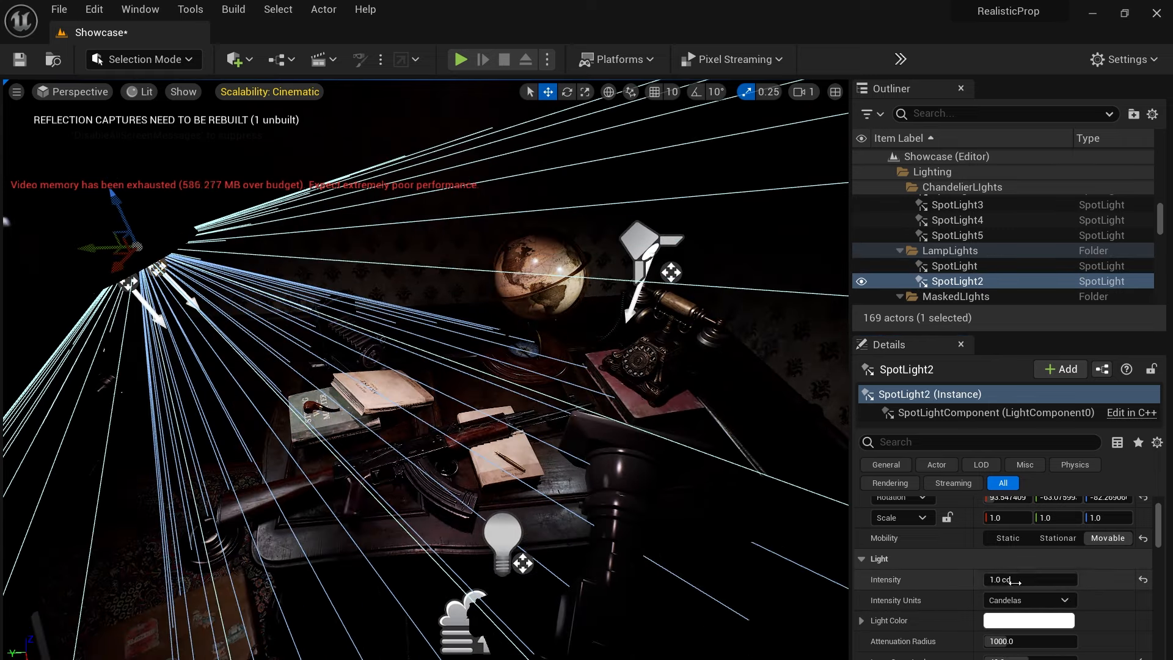
pyautogui.click(1030, 579)
pyautogui.click(79, 92)
pyautogui.click(122, 263)
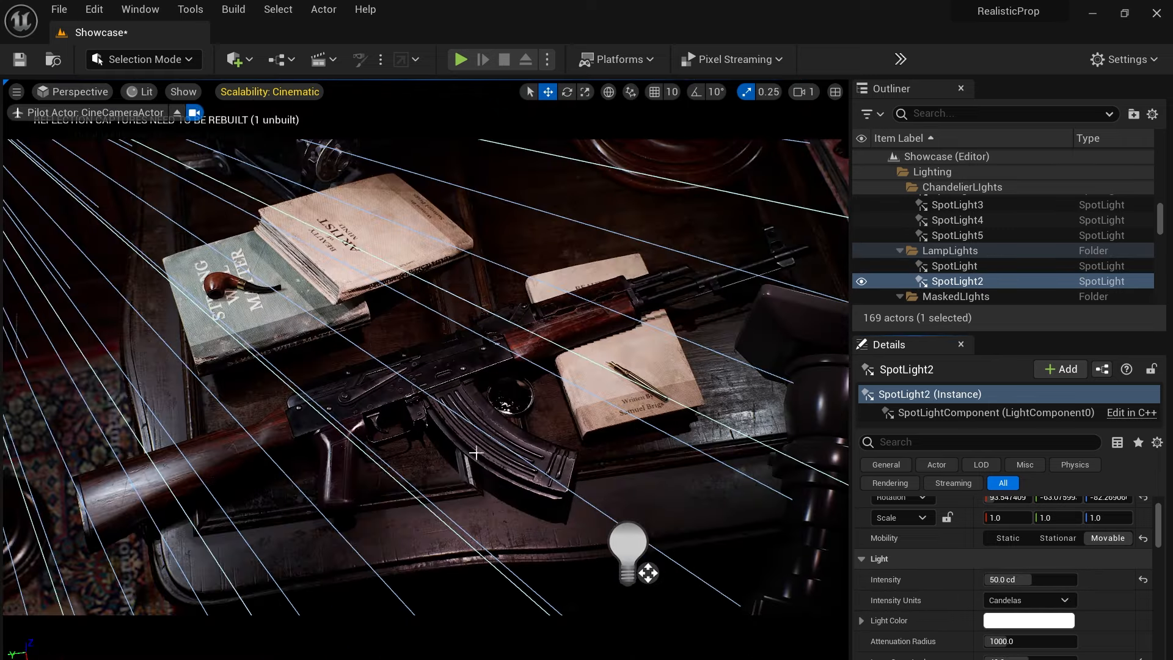
pyautogui.click(721, 518)
pyautogui.click(142, 92)
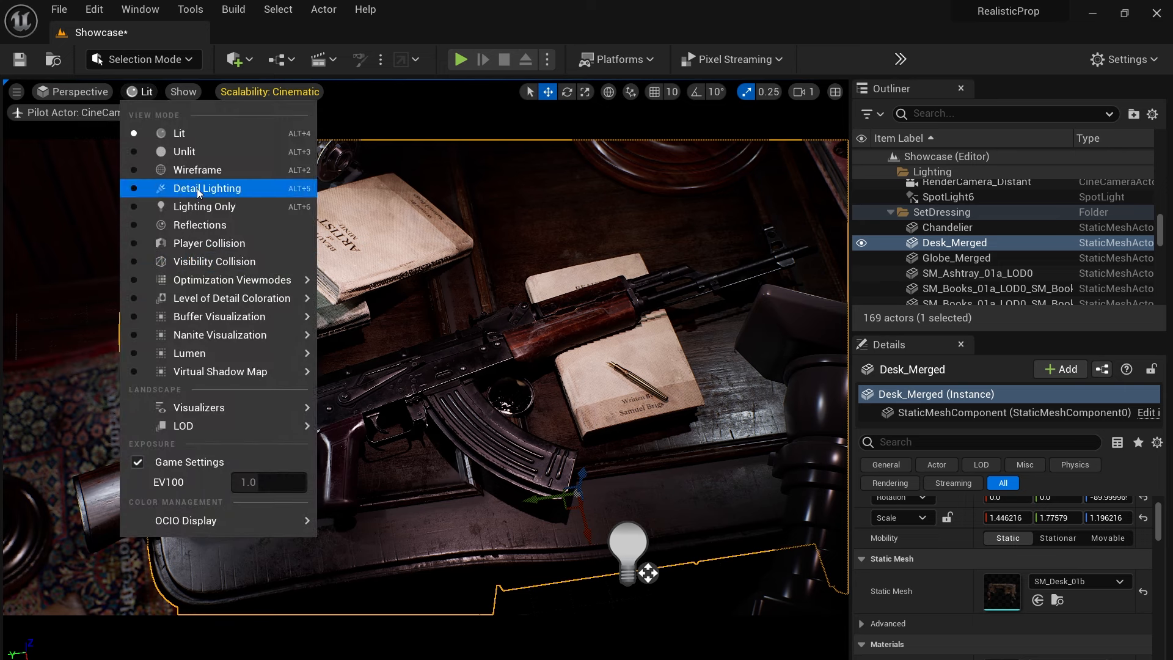
pyautogui.click(511, 301)
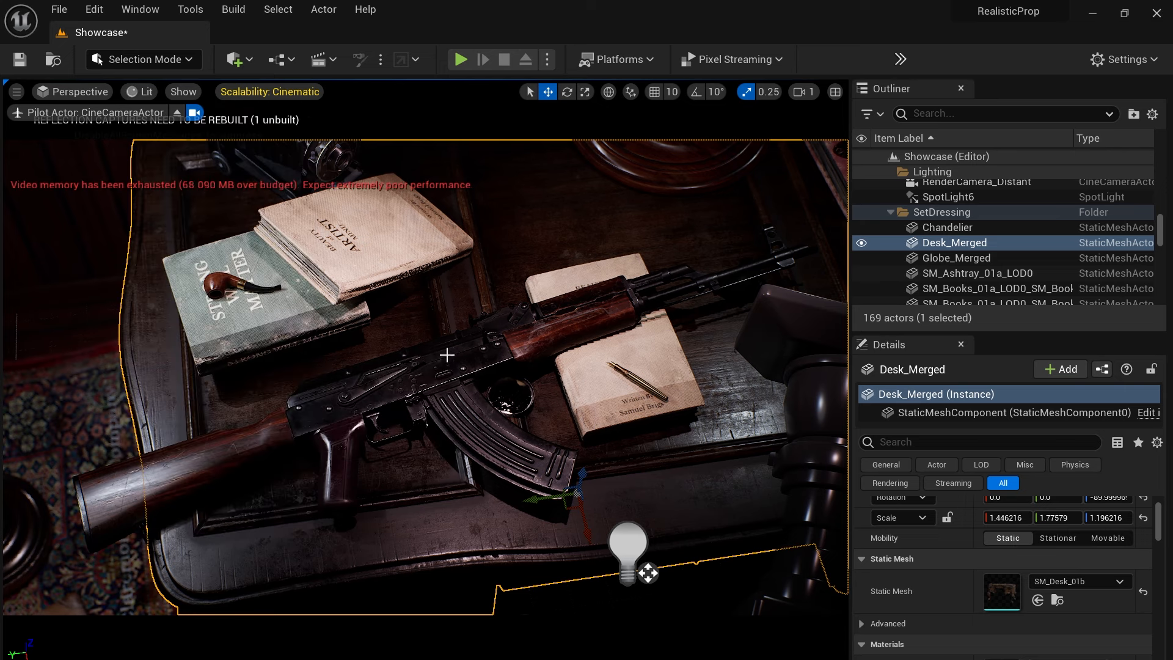
# Select the rifle's wooden stock, locate its material in the project content and open Material_44 for editing
pyautogui.click(340, 481)
pyautogui.scroll(-2, 1057, 611)
pyautogui.click(1057, 625)
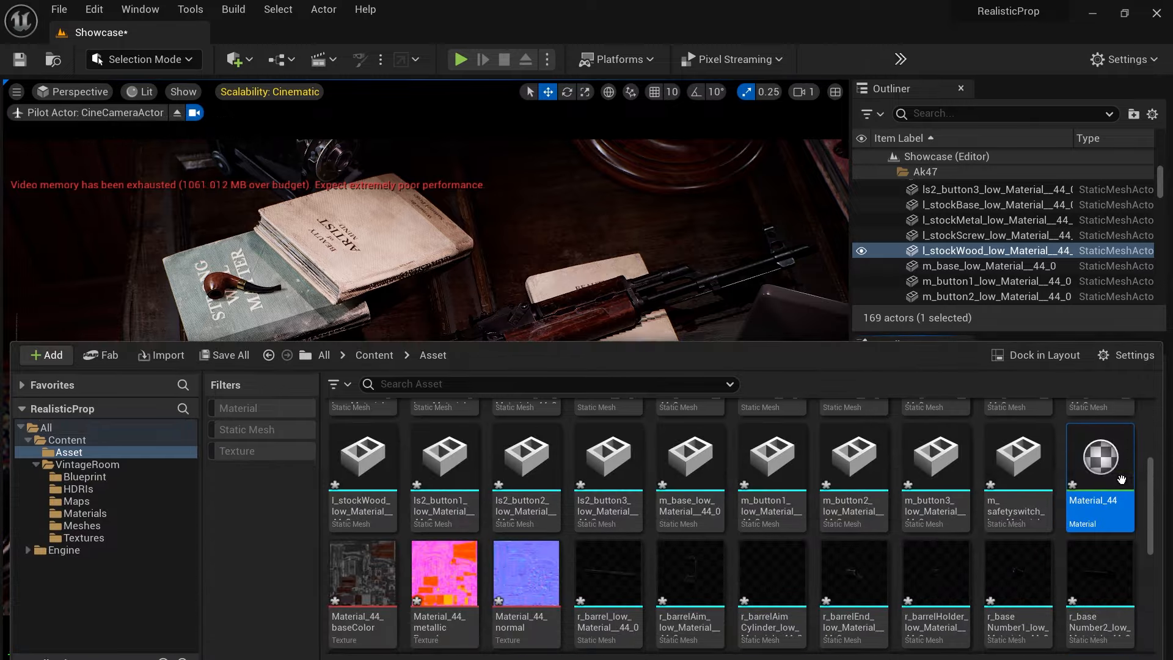
pyautogui.doubleClick(1122, 479)
# Spread out the nodes of Material_44's graph, examine how the textures feed MF_Default_Body, and close the material
pyautogui.moveTo(519, 330); pyautogui.dragTo(833, 369, button='right')
pyautogui.scroll(-1, 494, 342)
pyautogui.moveTo(543, 244); pyautogui.dragTo(632, 261)
pyautogui.moveTo(634, 263); pyautogui.dragTo(458, 273)
pyautogui.moveTo(931, 147); pyautogui.dragTo(726, 168)
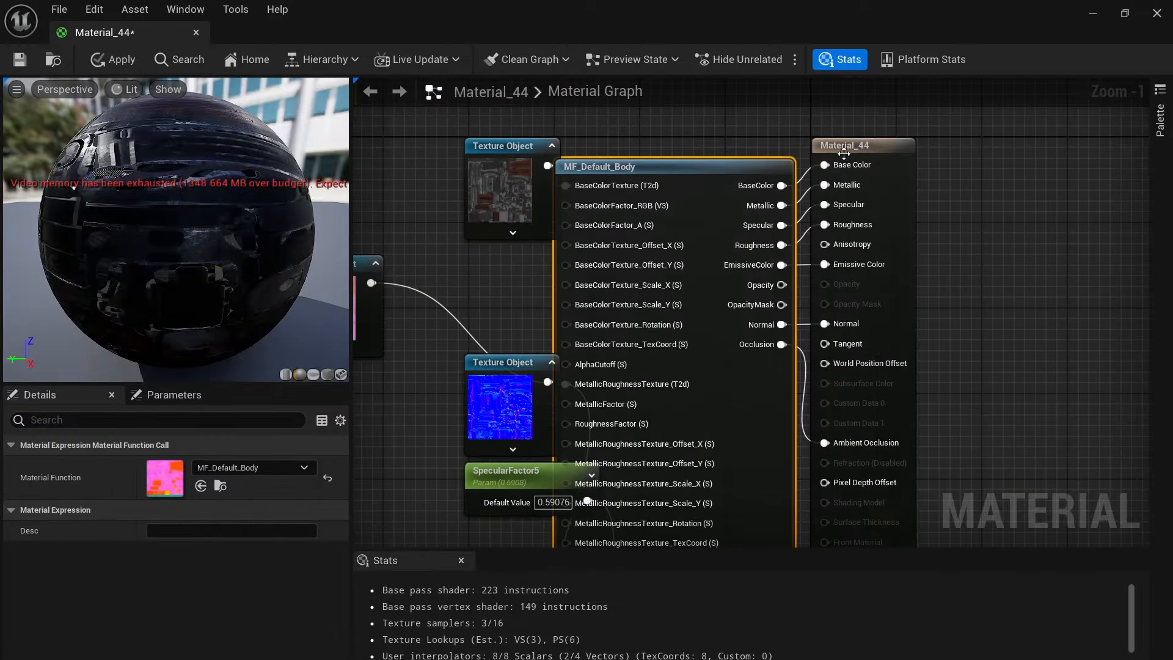
pyautogui.moveTo(839, 147); pyautogui.dragTo(1020, 146)
pyautogui.moveTo(724, 169); pyautogui.dragTo(838, 146)
pyautogui.rightClick(878, 131)
pyautogui.moveTo(598, 287); pyautogui.dragTo(869, 179, button='right')
pyautogui.moveTo(772, 262); pyautogui.dragTo(489, 463)
pyautogui.moveTo(801, 514); pyautogui.dragTo(657, 233, button='right')
pyautogui.scroll(-4, 660, 235)
pyautogui.moveTo(915, 254); pyautogui.dragTo(851, 448, button='right')
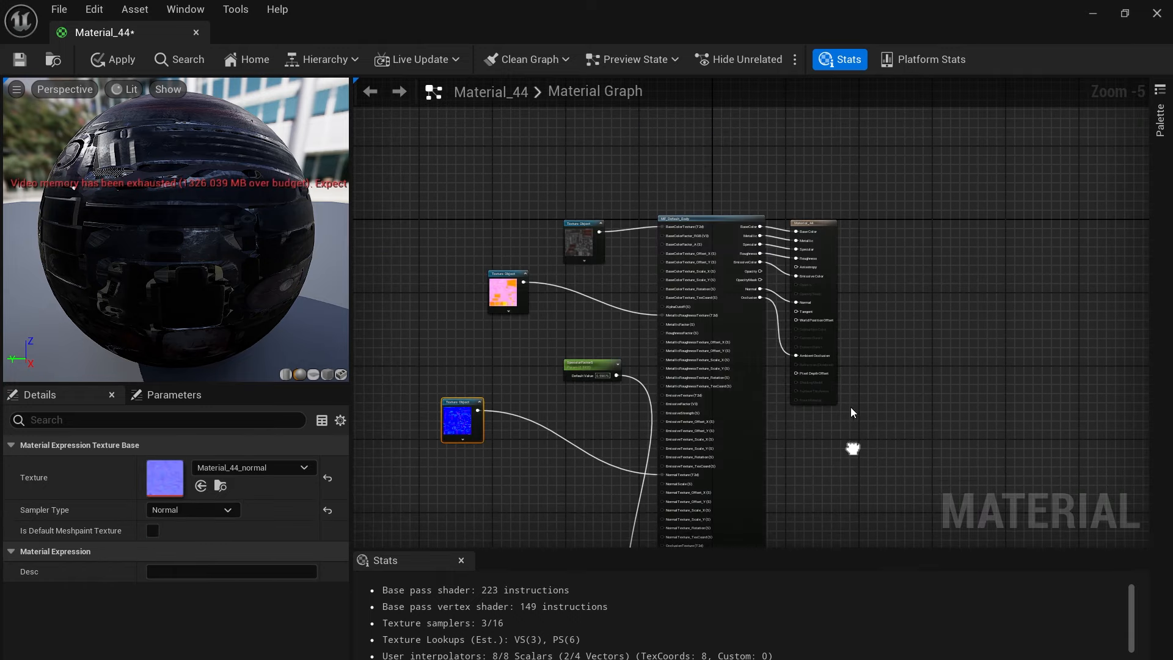
pyautogui.scroll(4, 852, 410)
pyautogui.moveTo(688, 389); pyautogui.dragTo(783, 596, button='right')
pyautogui.moveTo(436, 304); pyautogui.dragTo(740, 314, button='right')
pyautogui.click(196, 33)
pyautogui.click(617, 391)
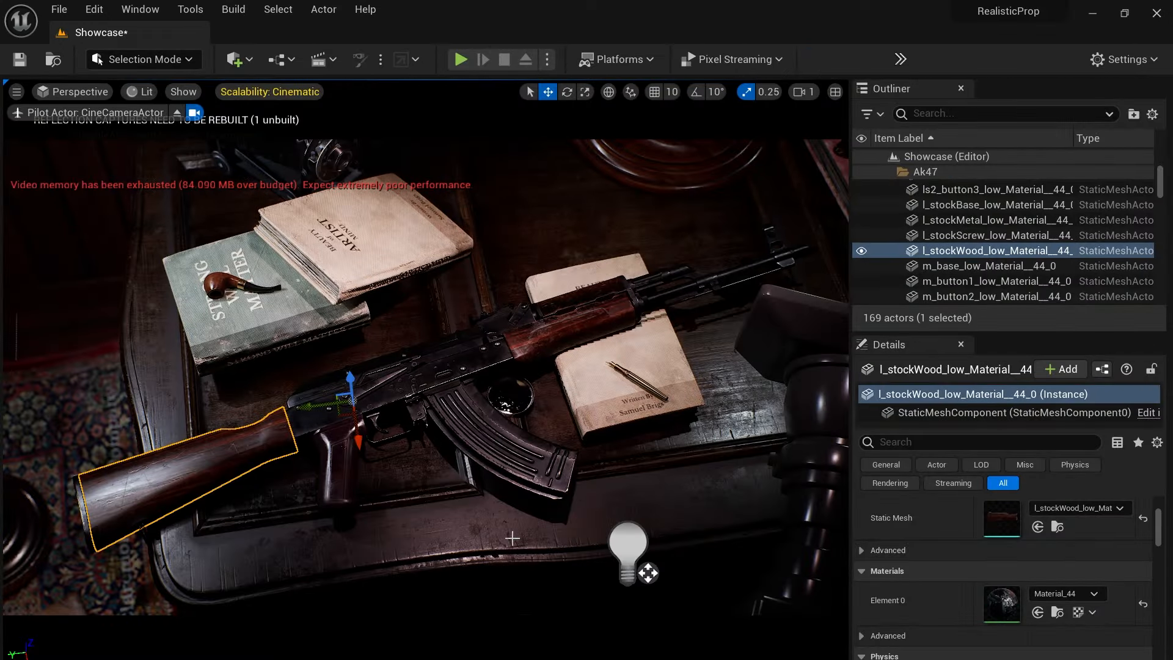
# Stop piloting the camera, select every rifle part in the Ak47 folder and rotate the whole rifle by about −1°
pyautogui.click(177, 113)
pyautogui.press('f')
pyautogui.moveTo(544, 581); pyautogui.dragTo(550, 629, button='right')
pyautogui.scroll(8, 959, 215)
pyautogui.click(974, 189)
pyautogui.scroll(-3, 981, 233)
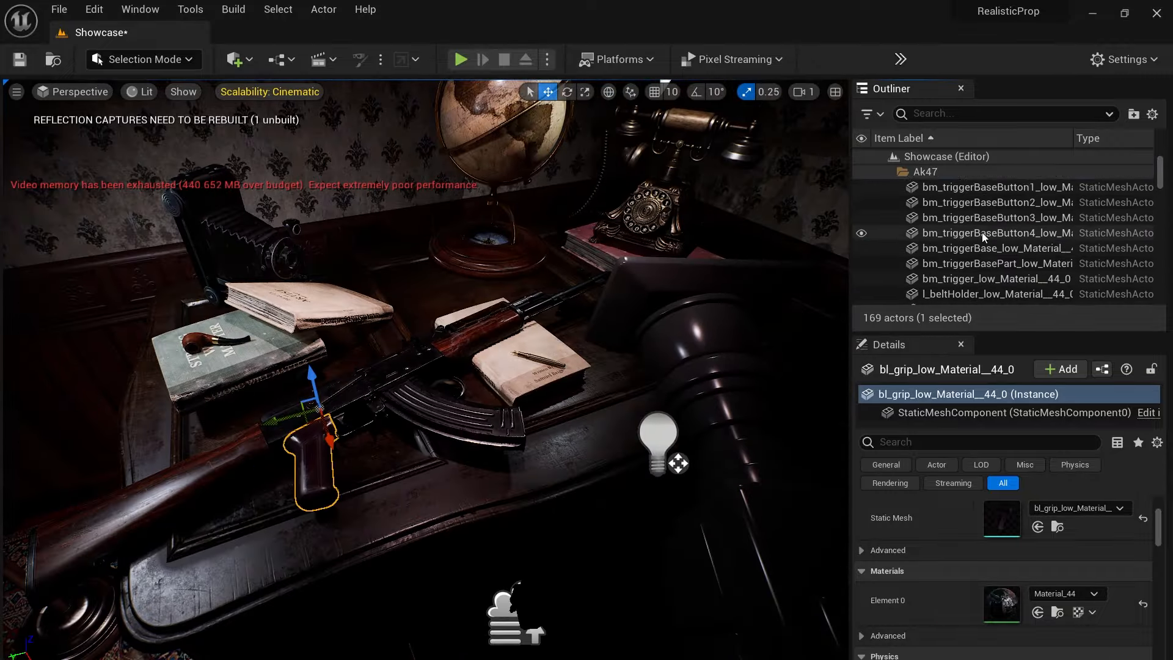
pyautogui.scroll(-8, 986, 233)
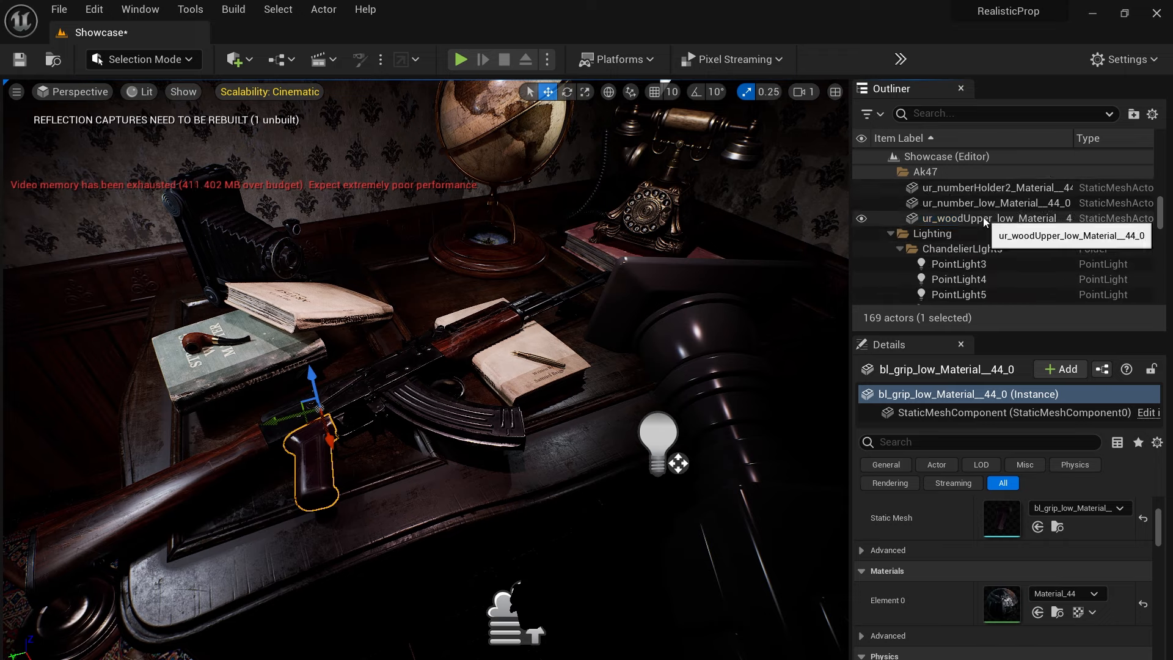
pyautogui.keyDown('shift'); pyautogui.click(984, 217); pyautogui.keyUp('shift')
pyautogui.press('f')
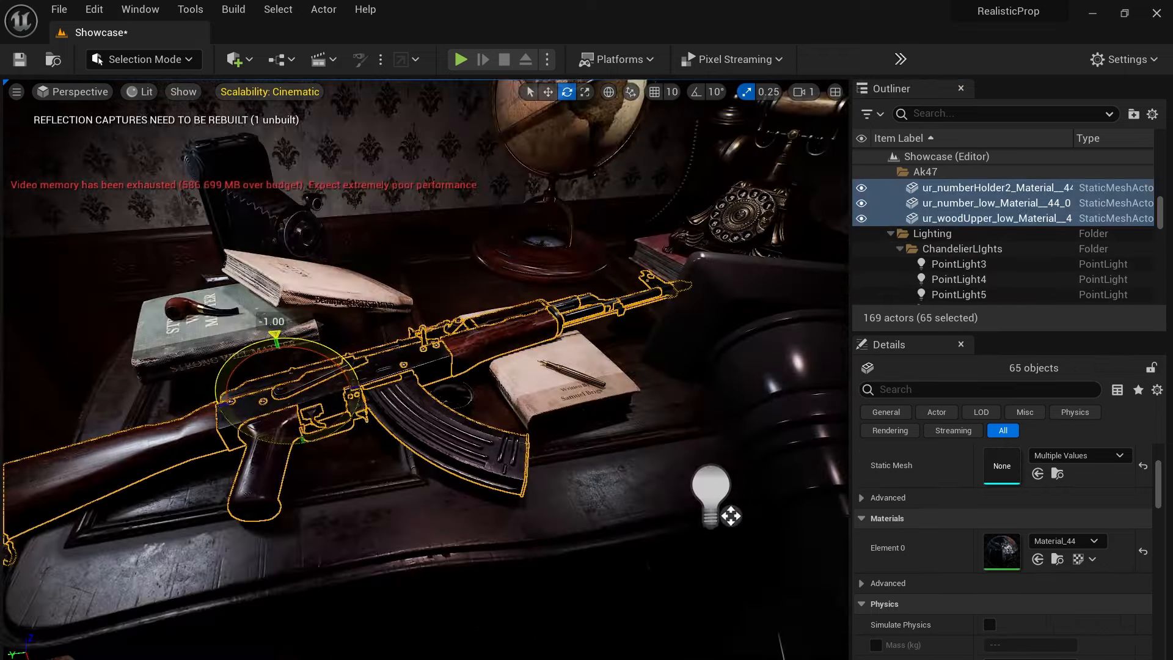
pyautogui.keyDown('alt'); pyautogui.moveTo(157, 201); pyautogui.dragTo(162, 244); pyautogui.keyUp('alt')
pyautogui.scroll(2, 157, 201)
# Return to the CineCameraActor view, reframe slightly closer on the rifle and turn on Game View to hide the editor overlays
pyautogui.click(72, 92)
pyautogui.click(101, 264)
pyautogui.moveTo(638, 404)
pyautogui.mouseDown(button='right')
pyautogui.moveTo(616, 408)
pyautogui.moveTo(641, 383)
pyautogui.moveTo(648, 394)
pyautogui.mouseUp(button='right')
pyautogui.press('g')
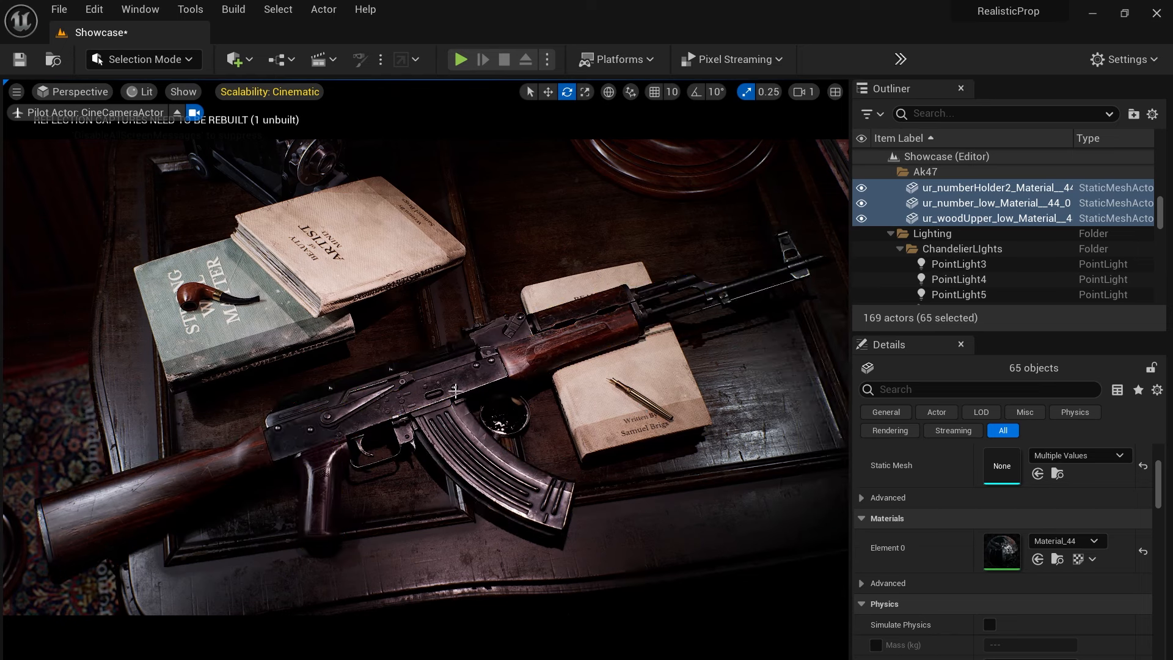
# Select SpotLight6, set its volumetric scattering intensity to 50 and enable Cast Volumetric Shadow
pyautogui.scroll(-8, 938, 253)
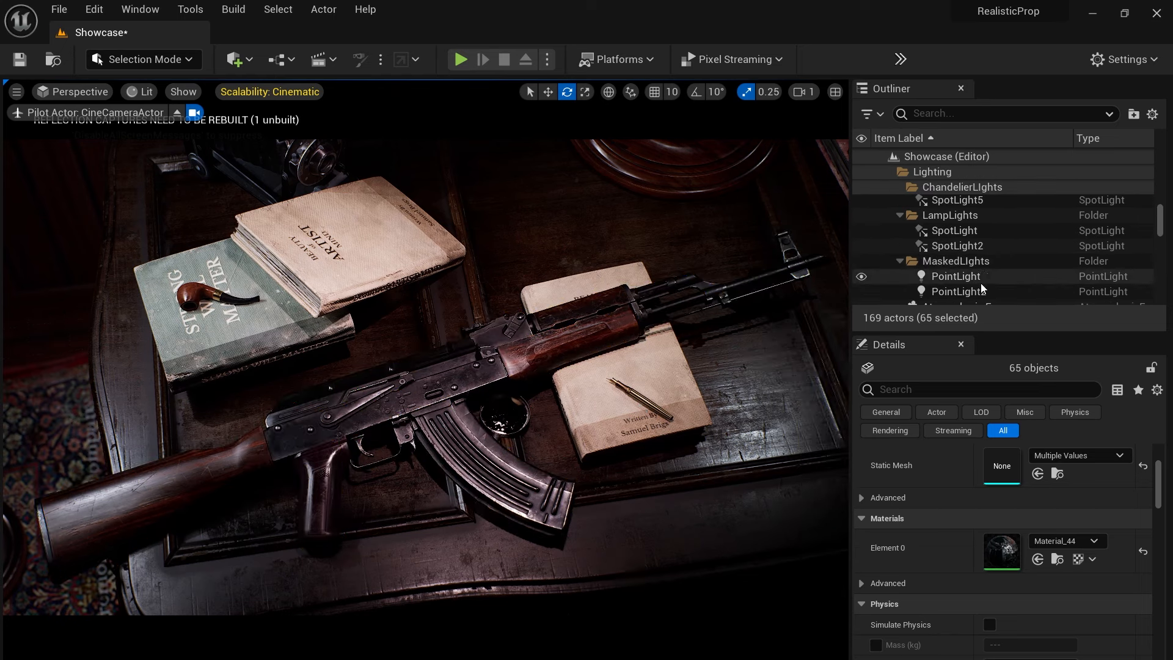
pyautogui.click(947, 252)
pyautogui.click(944, 441)
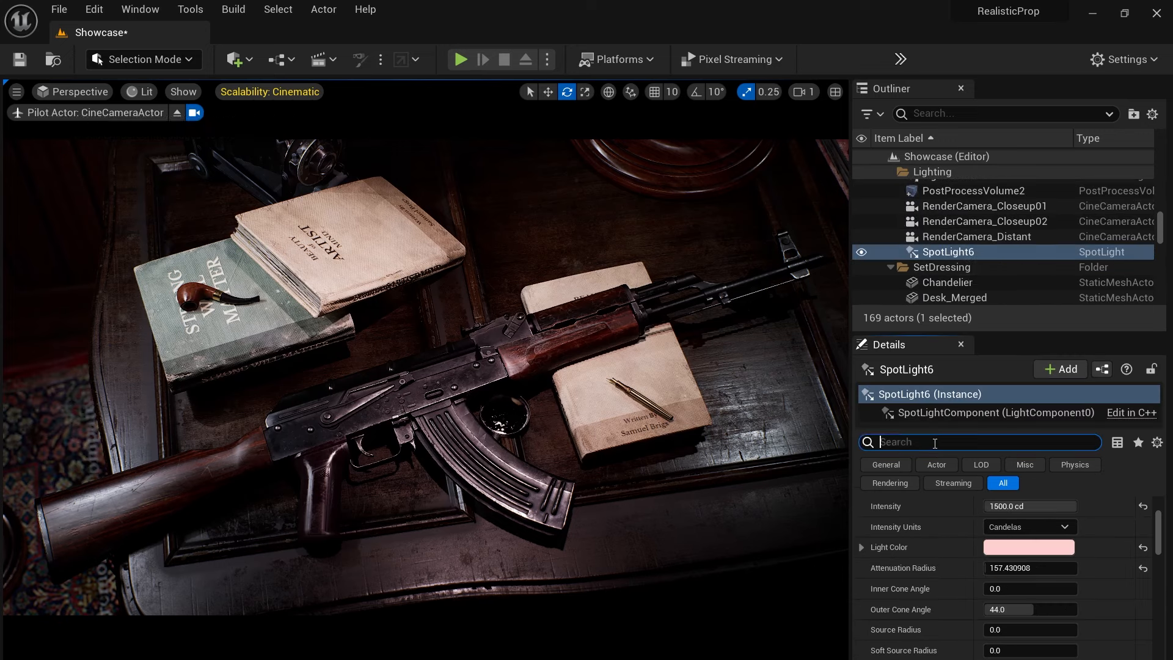
pyautogui.write('volu')
pyautogui.click(988, 568)
pyautogui.click(1004, 527)
pyautogui.write('500')
pyautogui.press('Return')
pyautogui.write('20')
pyautogui.press('Return')
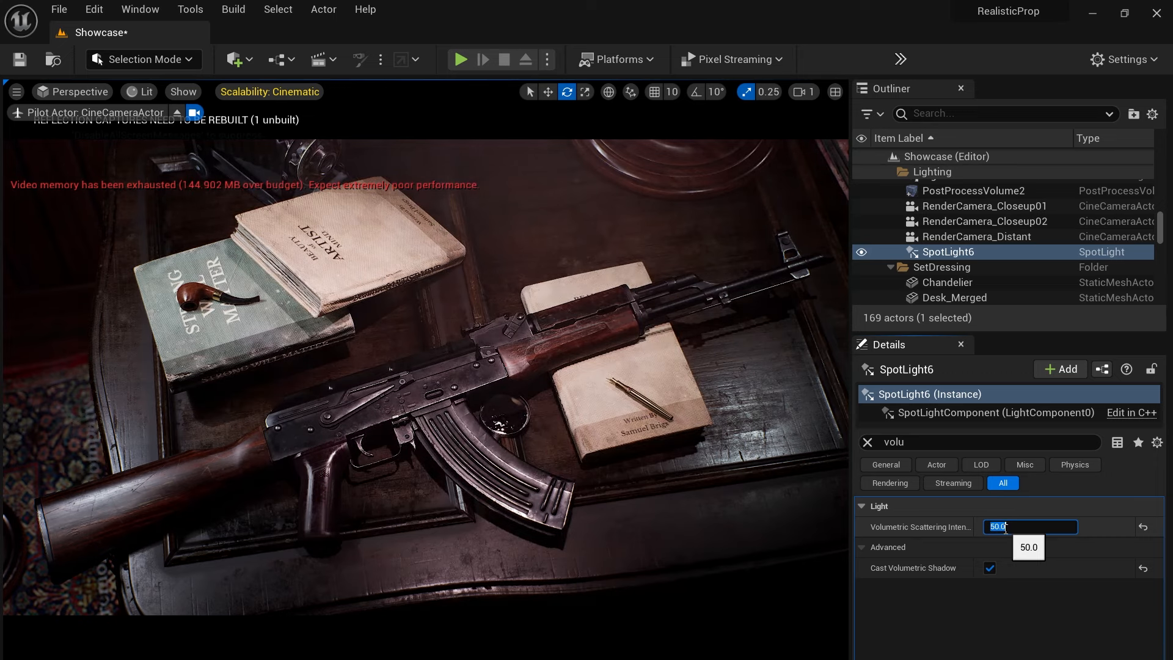
# In the project settings, enable Support Hardware Ray Tracing with its required skin cache and turn on Ray Traced Shadows
pyautogui.click(1131, 59)
pyautogui.click(1026, 123)
pyautogui.click(362, 69)
pyautogui.write('raytra')
pyautogui.click(650, 206)
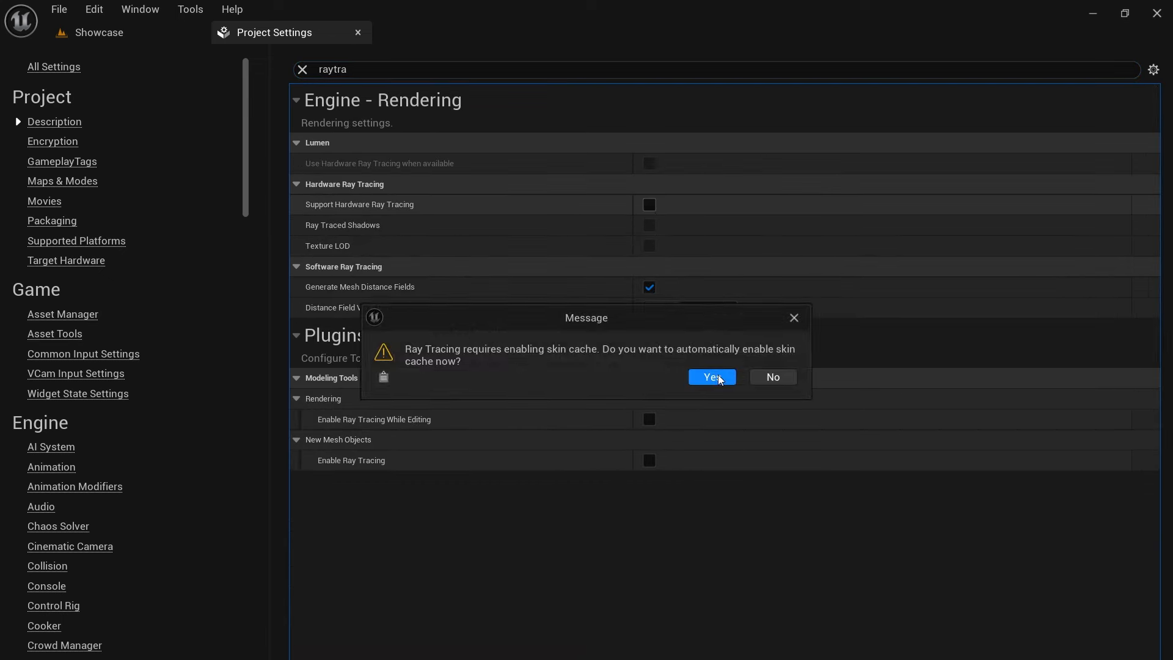
pyautogui.click(715, 377)
pyautogui.click(649, 226)
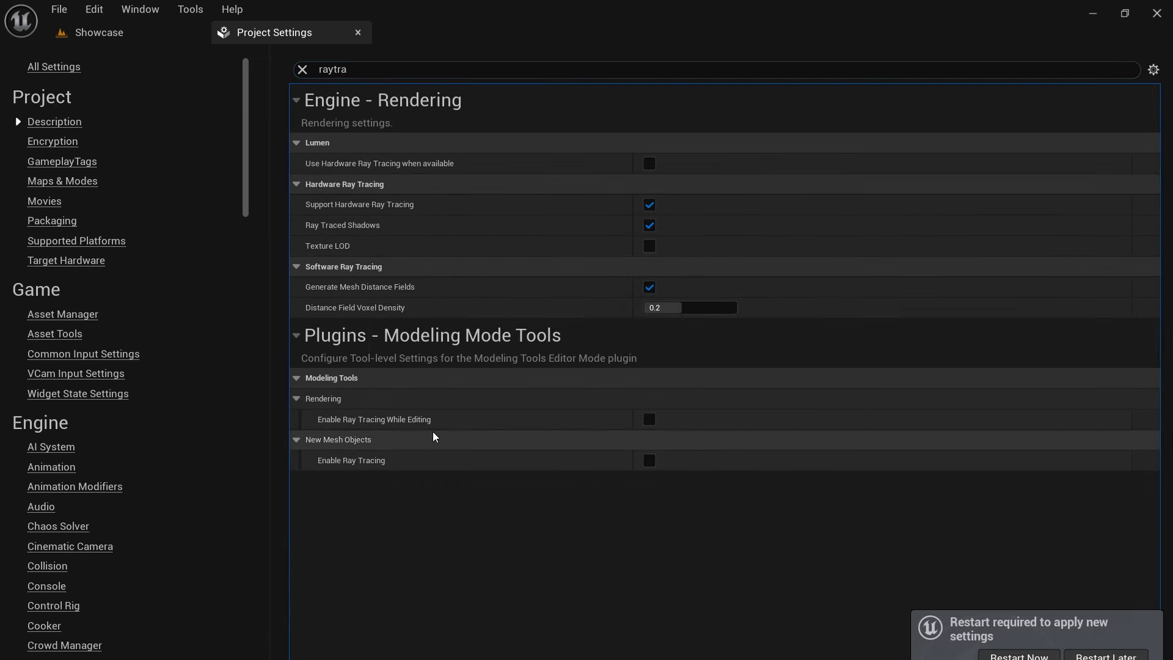
# Search the project settings for the path tracing option and for the DirectX options
pyautogui.click(303, 69)
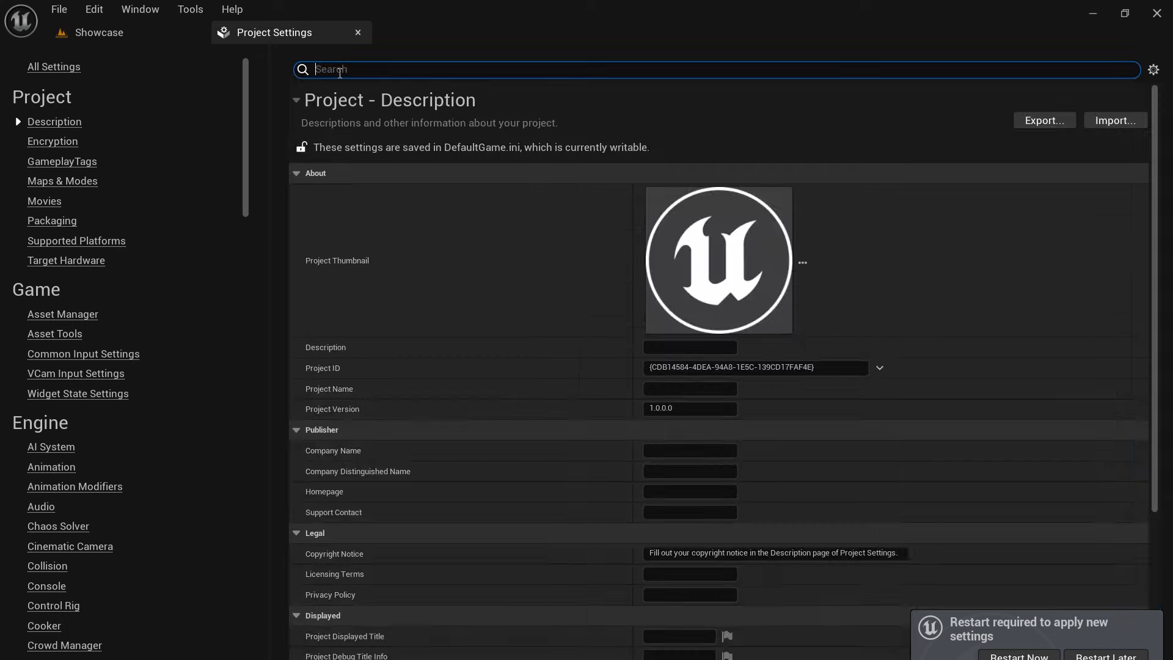
pyautogui.write('pathtra')
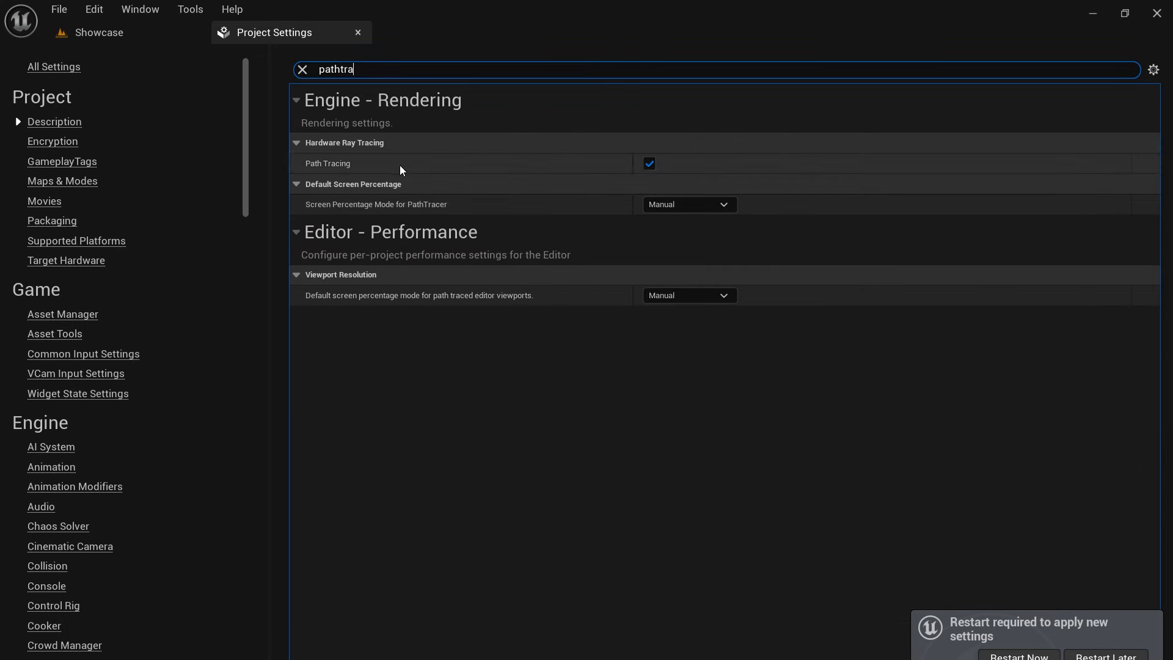
pyautogui.click(302, 69)
pyautogui.write('directx')
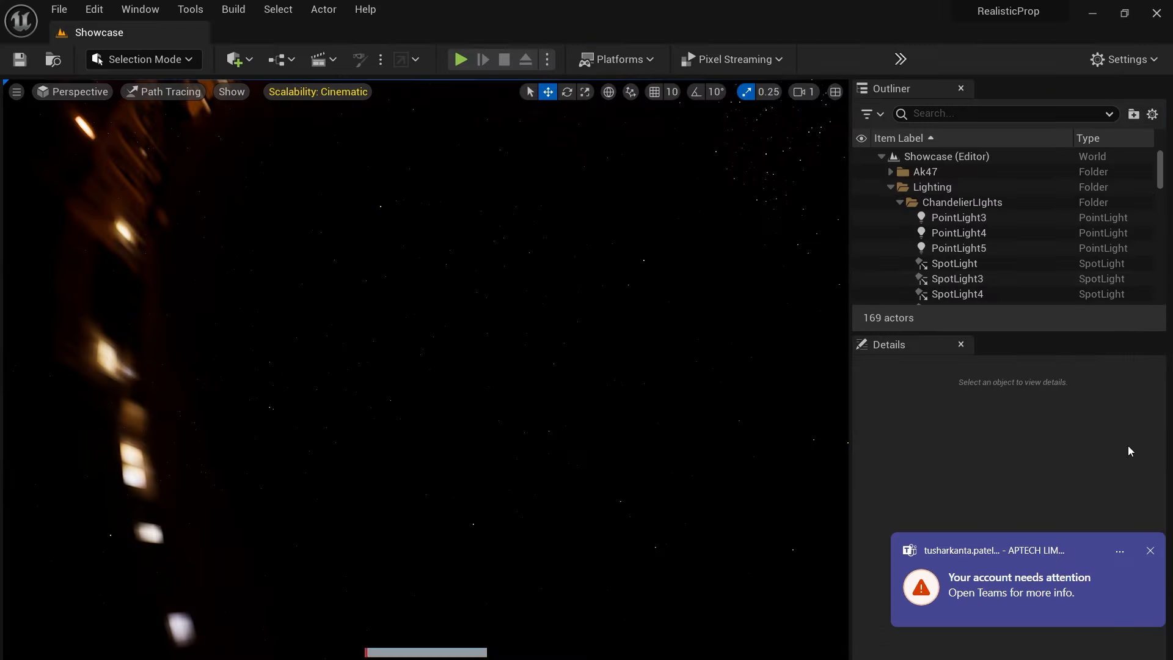
# Dismiss the notification, bring the desk into view with editor overlays shown, and set the lamp's SpotLight2 intensity to 25 cd
pyautogui.click(1150, 550)
pyautogui.doubleClick(956, 217)
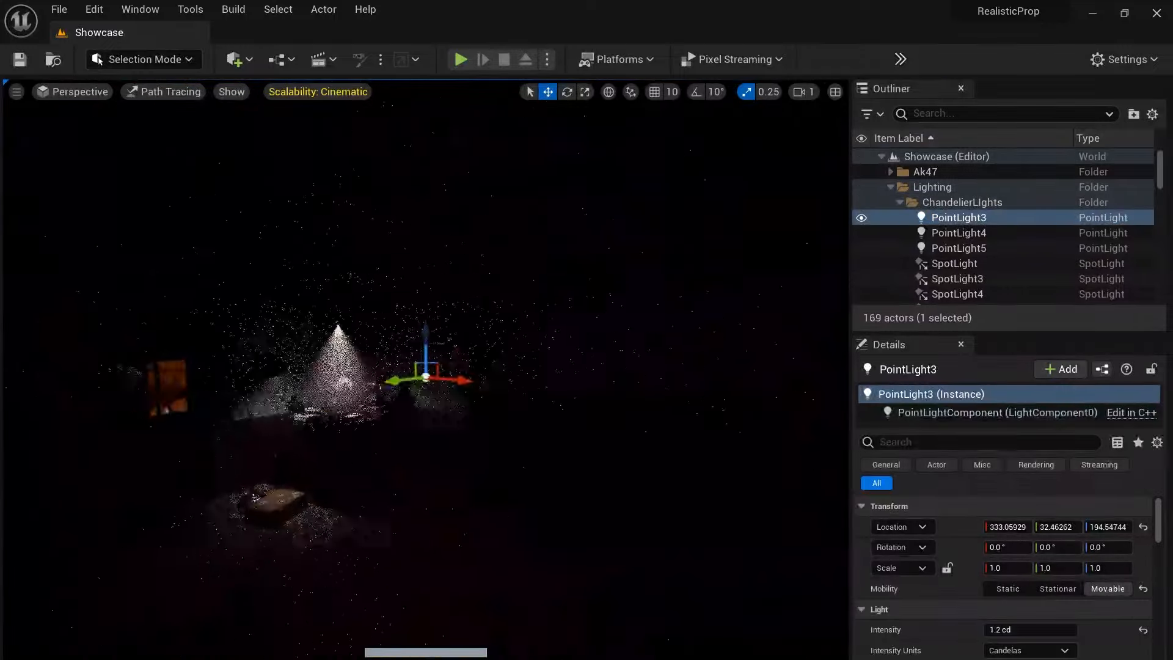
pyautogui.press('w')
pyautogui.moveTo(433, 618)
pyautogui.mouseDown(button='right')
pyautogui.moveTo(421, 619)
pyautogui.moveTo(433, 619)
pyautogui.mouseUp(button='right')
pyautogui.press('s')
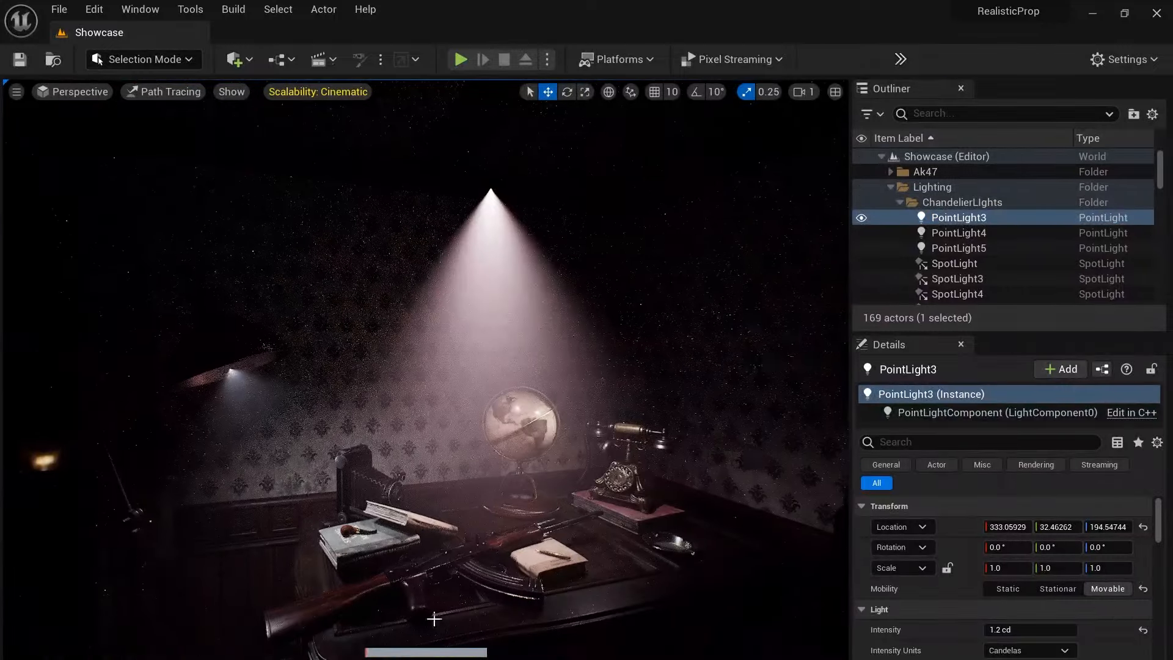
pyautogui.press('g')
pyautogui.click(244, 433)
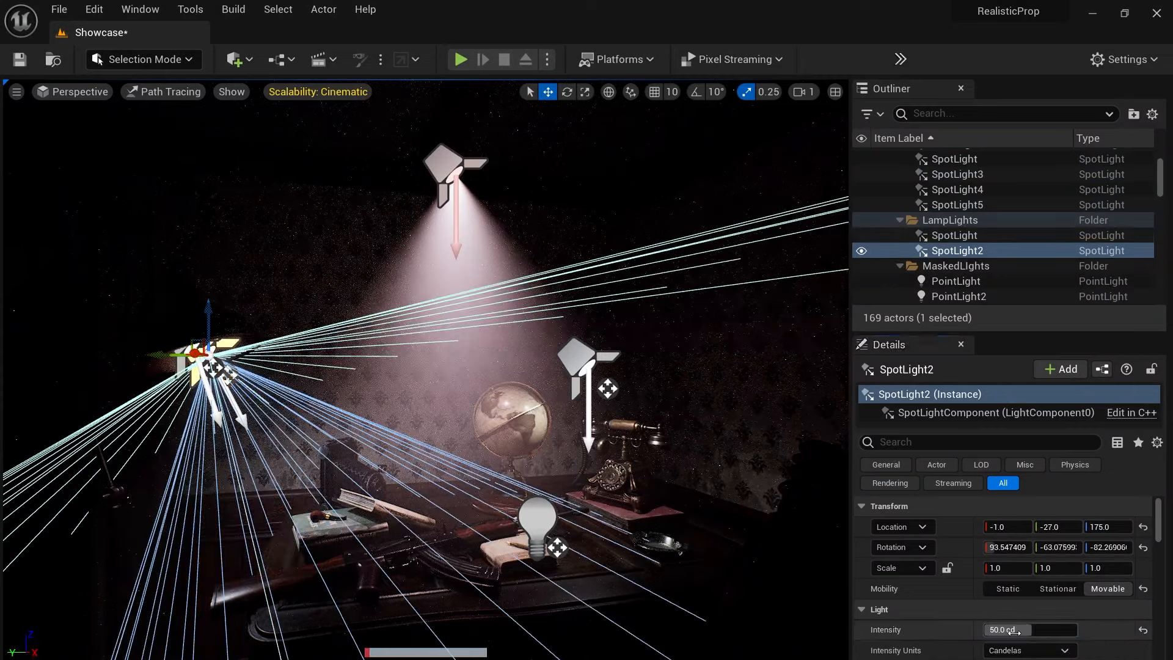
pyautogui.press('Return')
# Set the intensity of the chandelier SpotLight above the telephone to 20 cd and tint its light pale blue
pyautogui.click(589, 428)
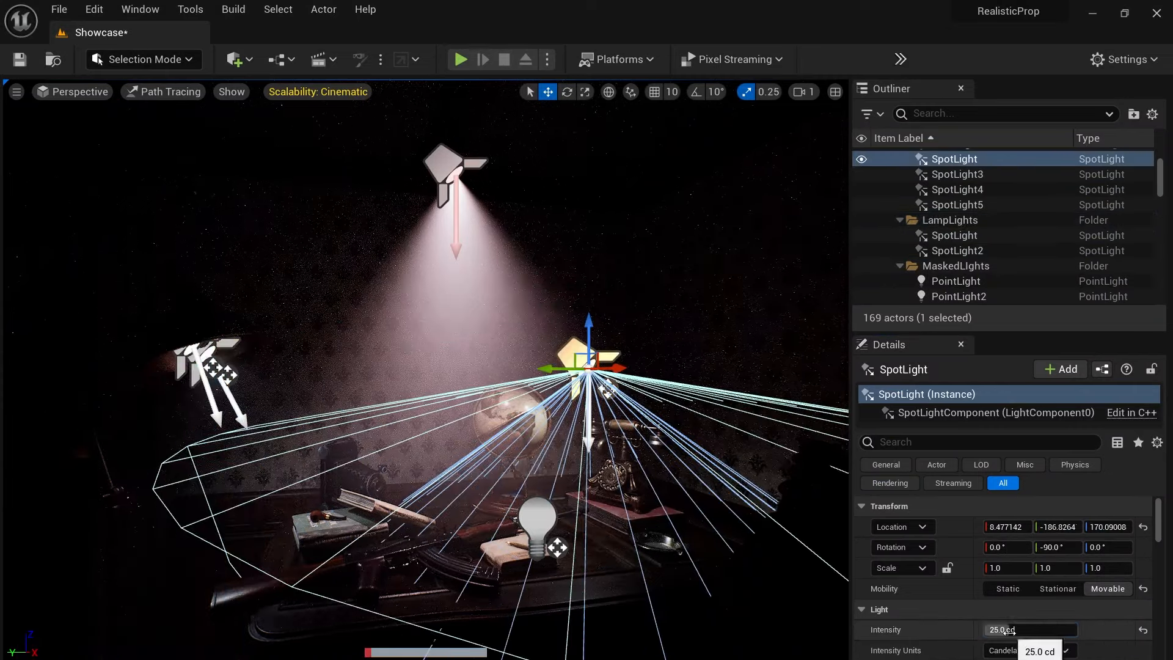
pyautogui.press('Return')
pyautogui.click(1014, 658)
pyautogui.moveTo(771, 429); pyautogui.dragTo(756, 416)
pyautogui.click(285, 426)
pyautogui.scroll(-1, 1050, 610)
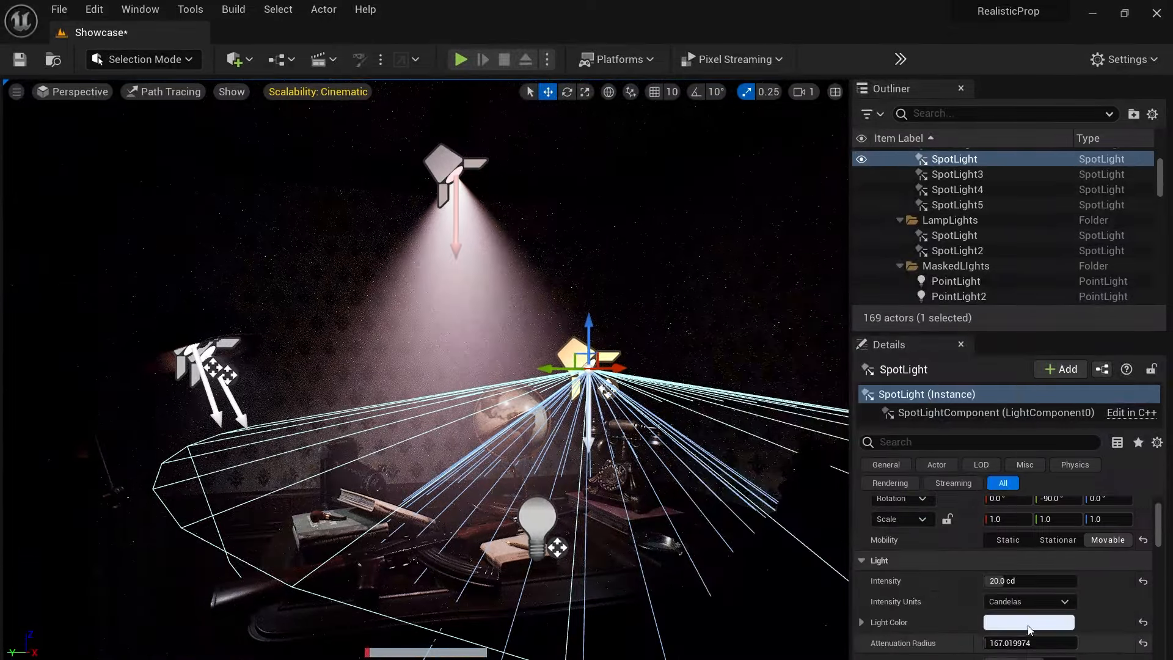
# Copy the chandelier SpotLight's pale blue color and apply it to the lamp's SpotLight2 as Hex sRGB E1EDFFFF
pyautogui.click(1051, 622)
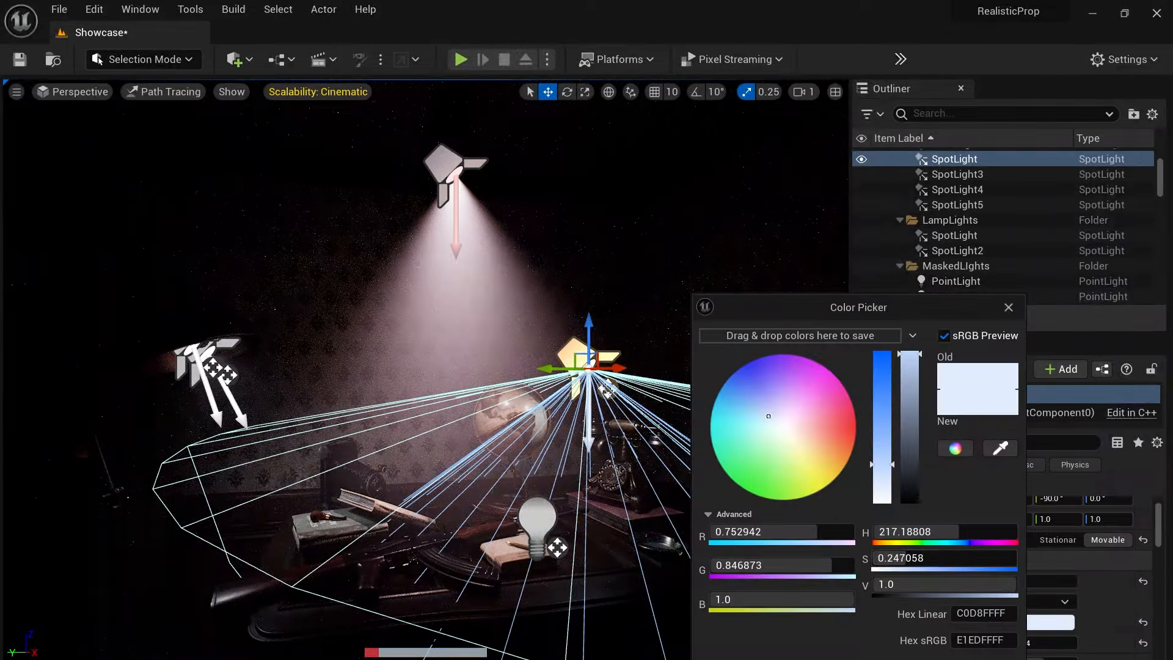
pyautogui.click(214, 403)
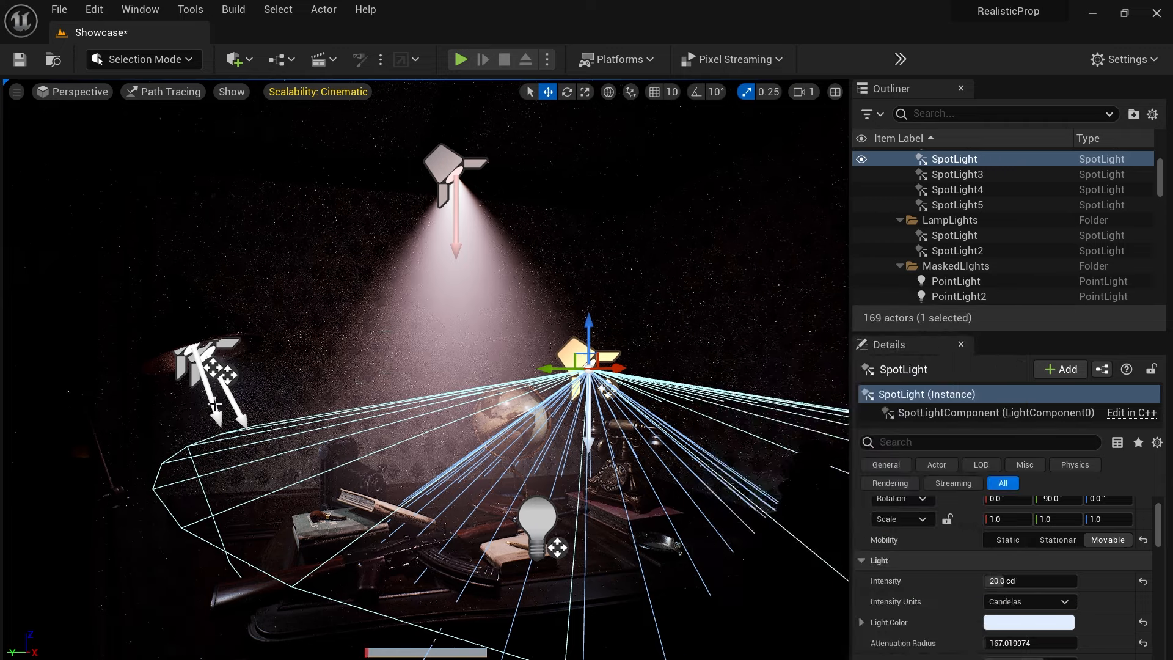
pyautogui.click(214, 403)
pyautogui.click(1029, 622)
pyautogui.moveTo(991, 640); pyautogui.dragTo(911, 634)
pyautogui.press('Return')
pyautogui.click(309, 360)
pyautogui.click(232, 344)
pyautogui.click(1032, 623)
pyautogui.write('E1EDFFFF')
pyautogui.press('Return')
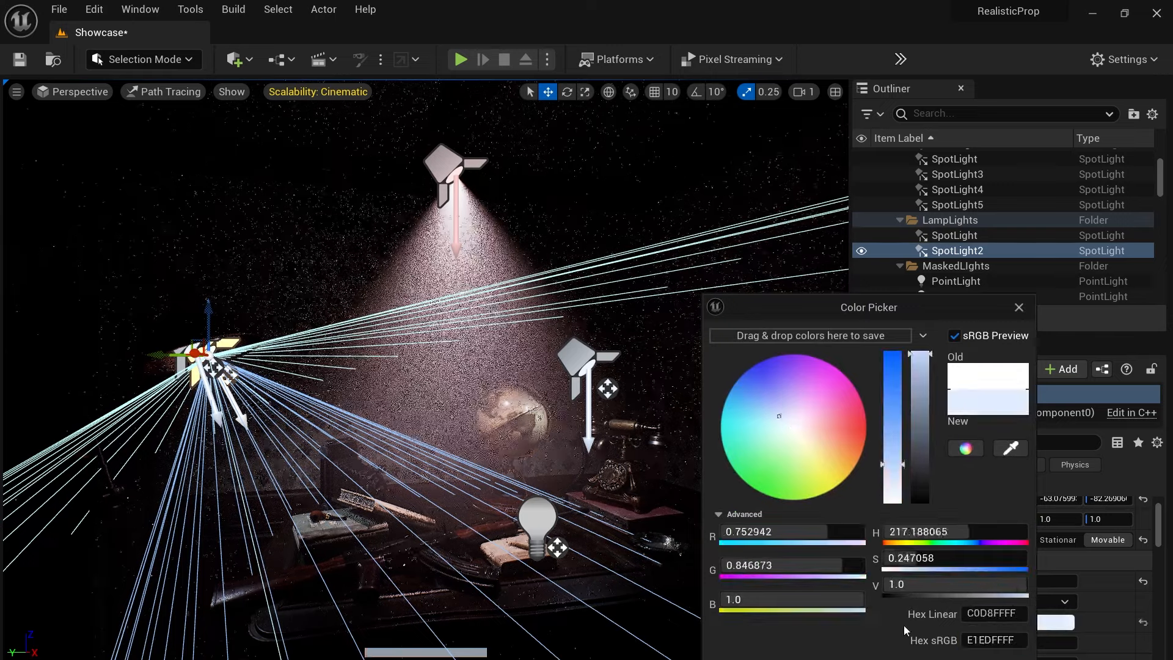
# Return to the CineCameraActor view and hide the light overlays with Game View
pyautogui.click(73, 91)
pyautogui.click(122, 268)
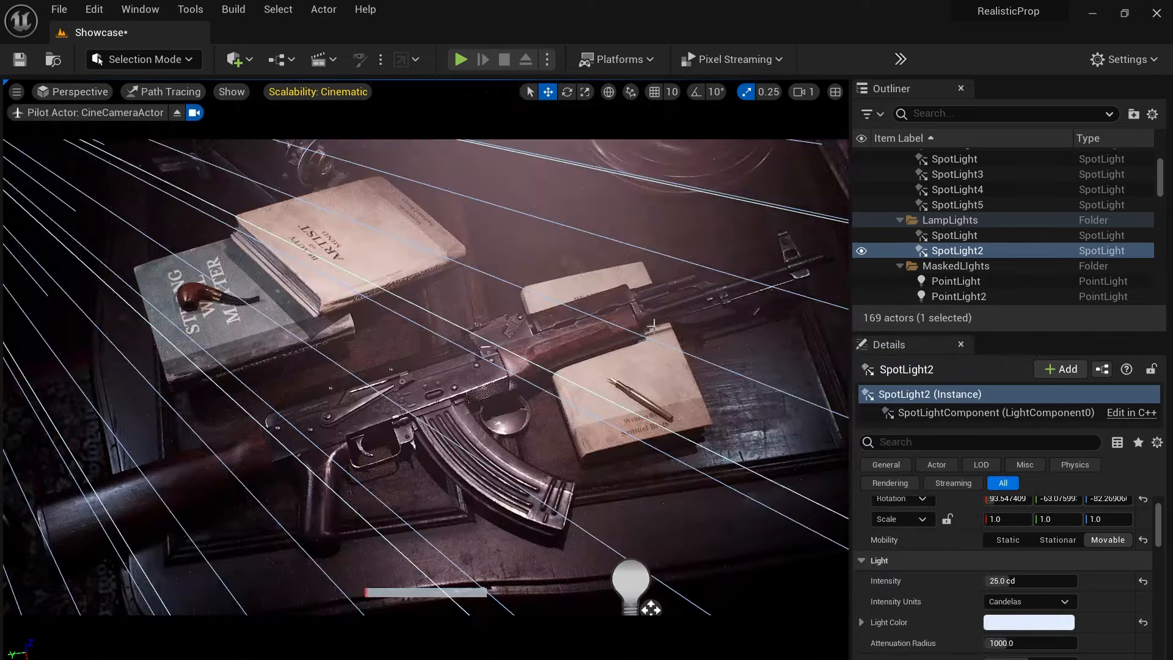
pyautogui.press('g')
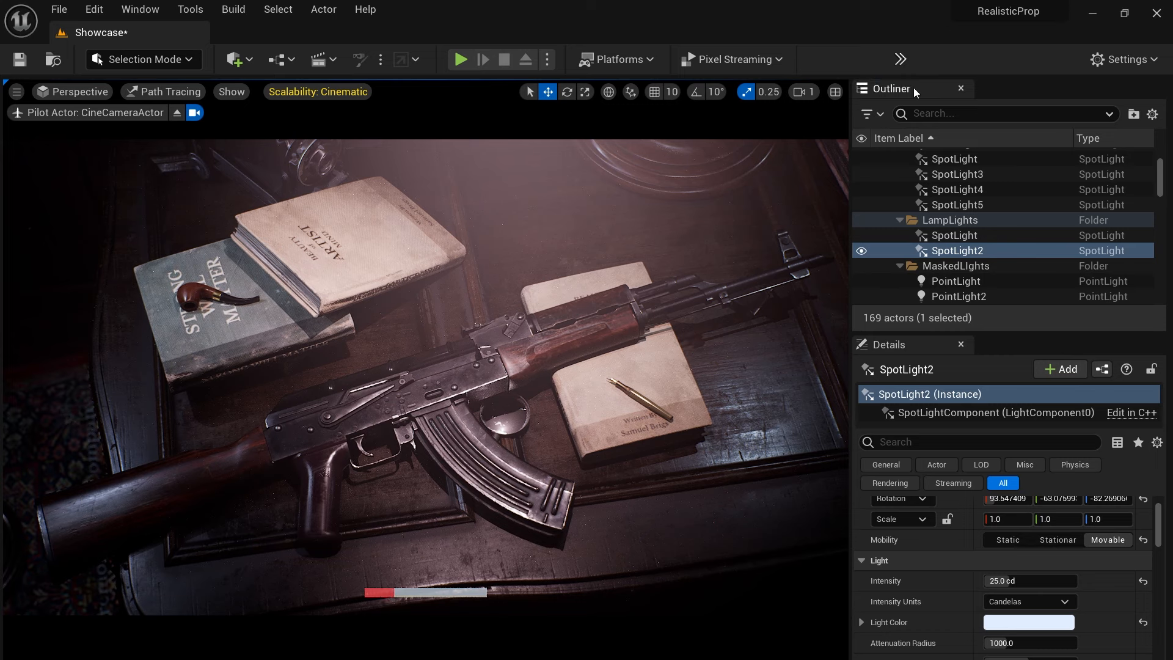
# Find PostProcessVolume2 and examine its Path Tracing settings, including bounces, samples per pixel and denoiser
pyautogui.click(940, 114)
pyautogui.write('post')
pyautogui.click(1061, 186)
pyautogui.scroll(-10, 959, 596)
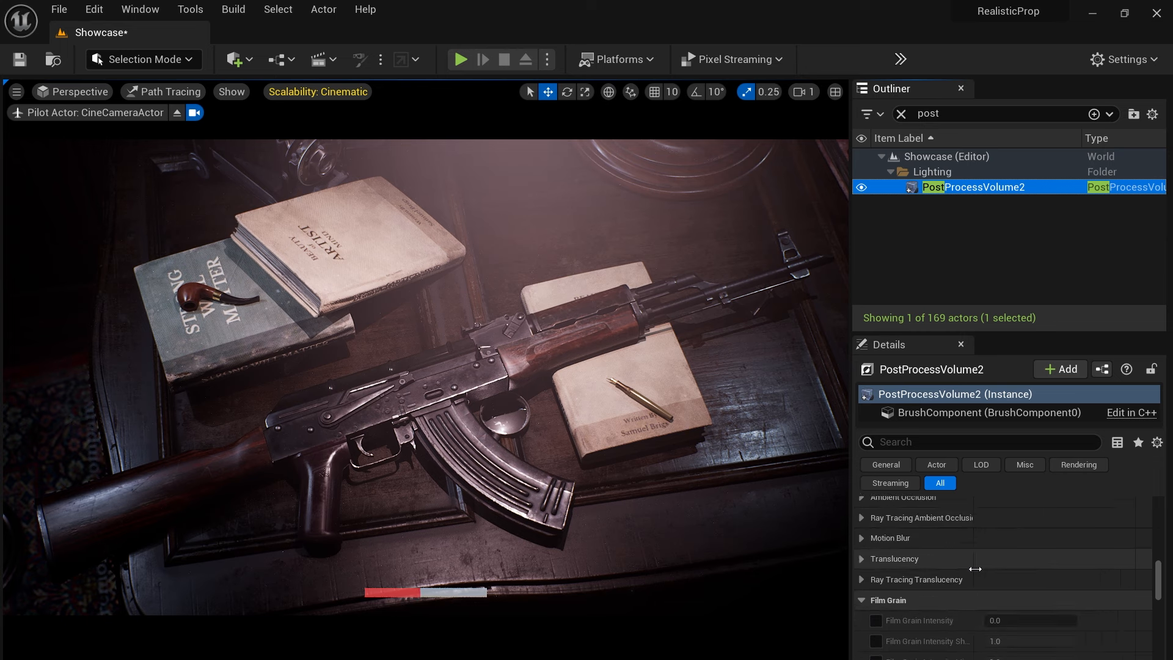
pyautogui.scroll(-10, 975, 569)
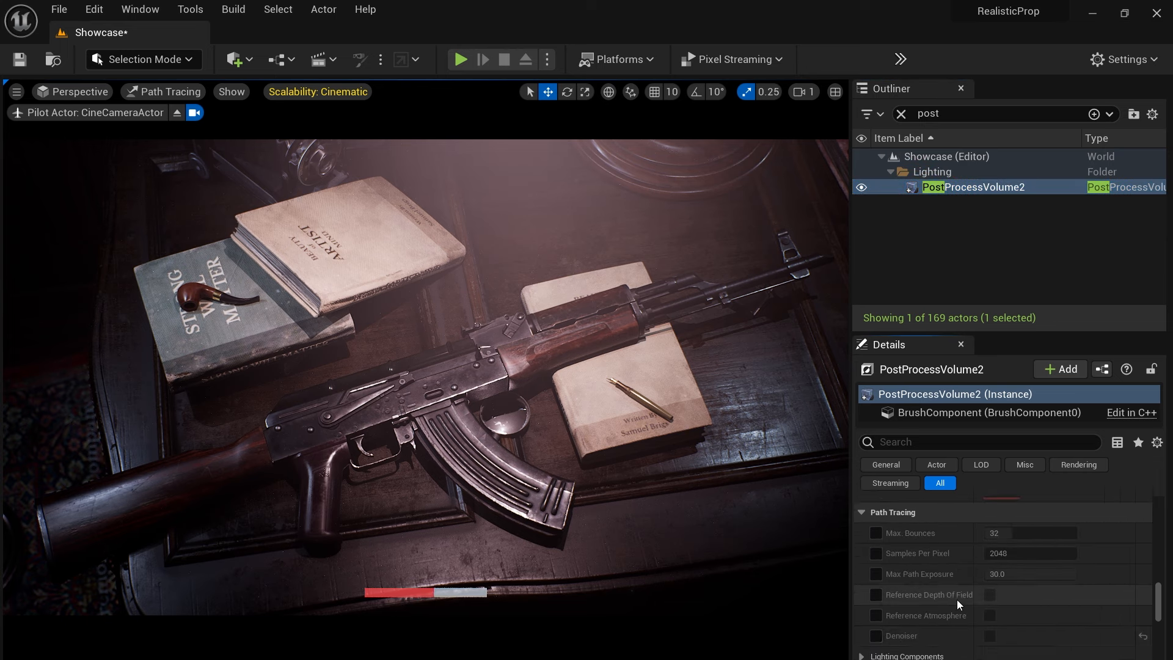
pyautogui.scroll(-3, 959, 601)
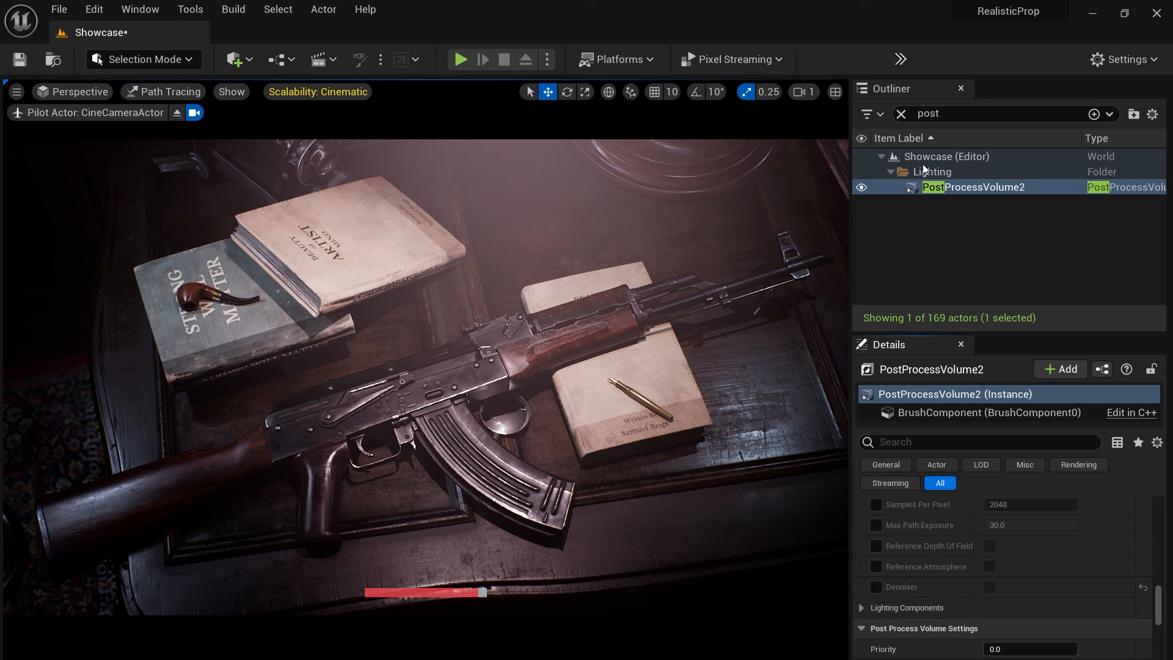
# Give SpotLight6 a warm peach light color, about Hex sRGB FFBEABFF, and narrow its outer cone angle to about 28.3
pyautogui.click(900, 113)
pyautogui.scroll(-1, 960, 274)
pyautogui.click(964, 272)
pyautogui.scroll(-5, 948, 602)
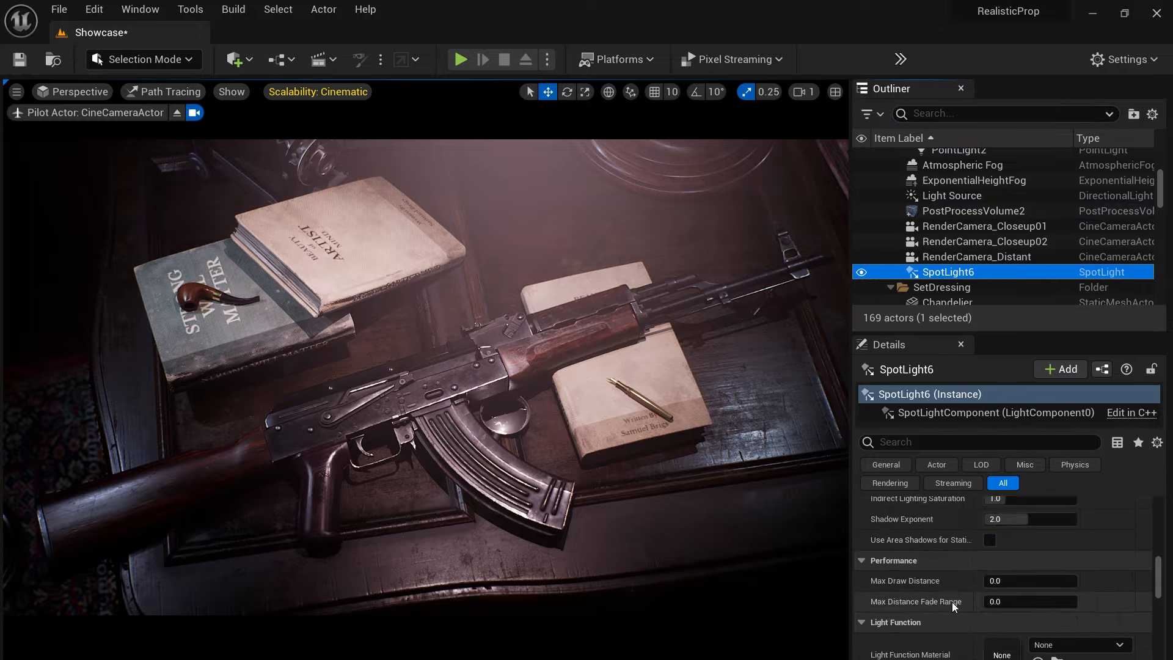
pyautogui.scroll(8, 954, 603)
pyautogui.click(1011, 647)
pyautogui.click(865, 441)
pyautogui.moveTo(865, 440)
pyautogui.mouseDown()
pyautogui.moveTo(865, 427)
pyautogui.moveTo(890, 415)
pyautogui.moveTo(866, 386)
pyautogui.moveTo(865, 402)
pyautogui.moveTo(810, 435)
pyautogui.mouseUp()
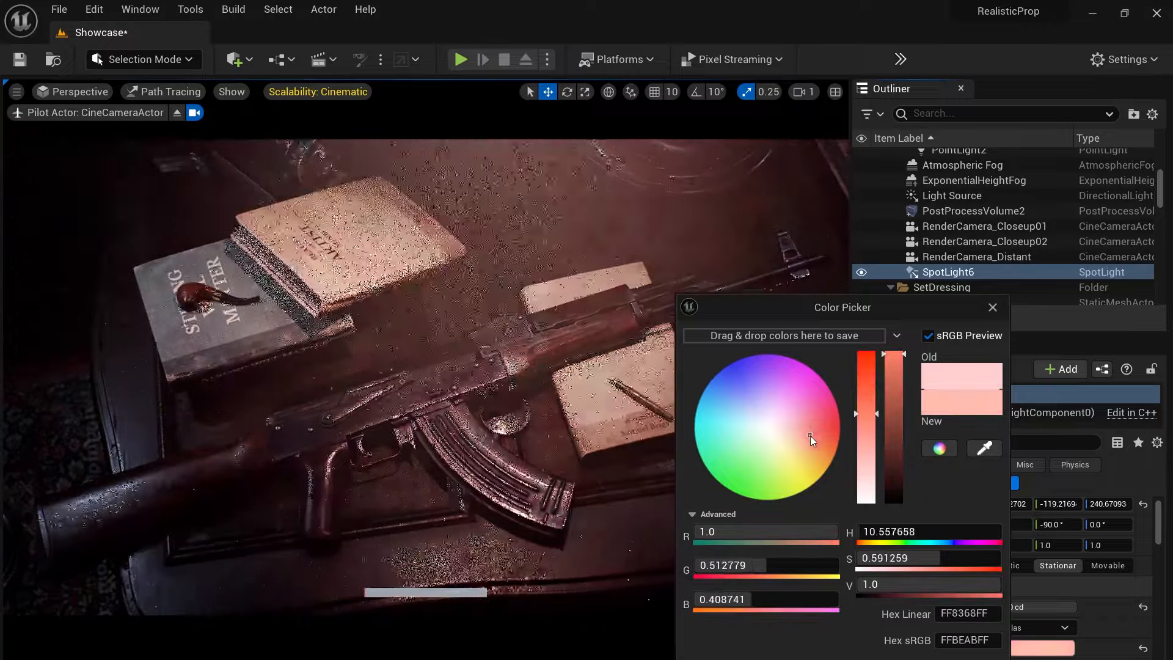
pyautogui.click(942, 659)
pyautogui.scroll(-5, 955, 608)
pyautogui.moveTo(1026, 588); pyautogui.dragTo(1005, 587)
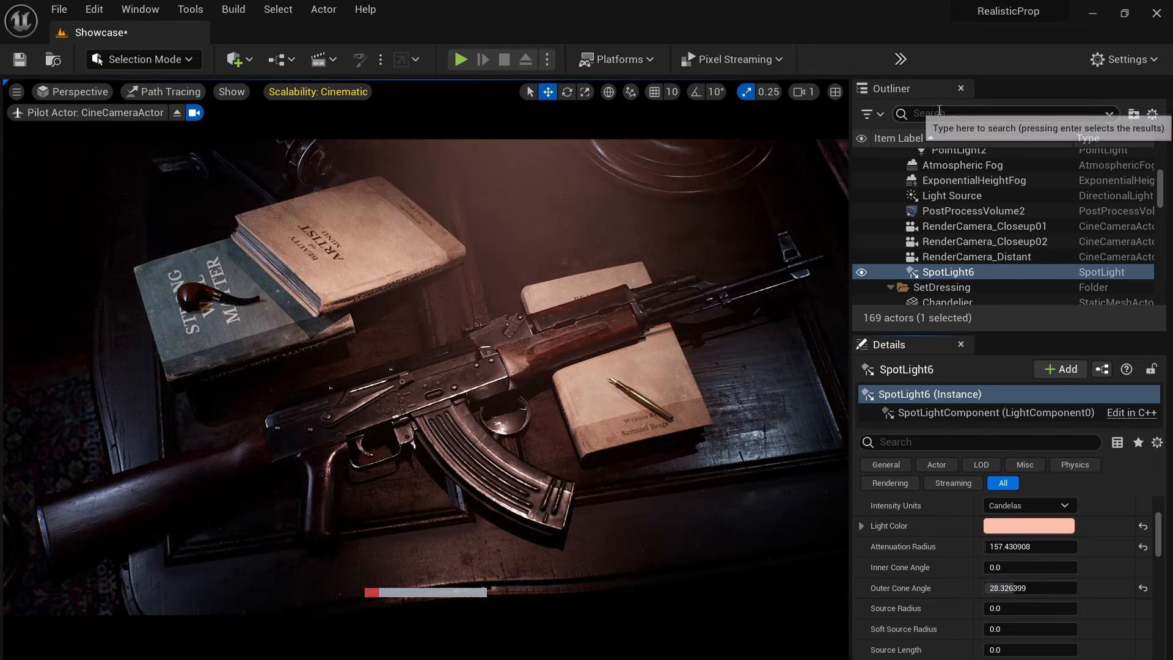
# In PostProcessVolume2's Bloom settings, enable the Intensity override and lower it to about 0.027
pyautogui.click(939, 114)
pyautogui.write('post')
pyautogui.scroll(-5, 941, 607)
pyautogui.scroll(9, 939, 605)
pyautogui.click(885, 609)
pyautogui.scroll(-3, 959, 602)
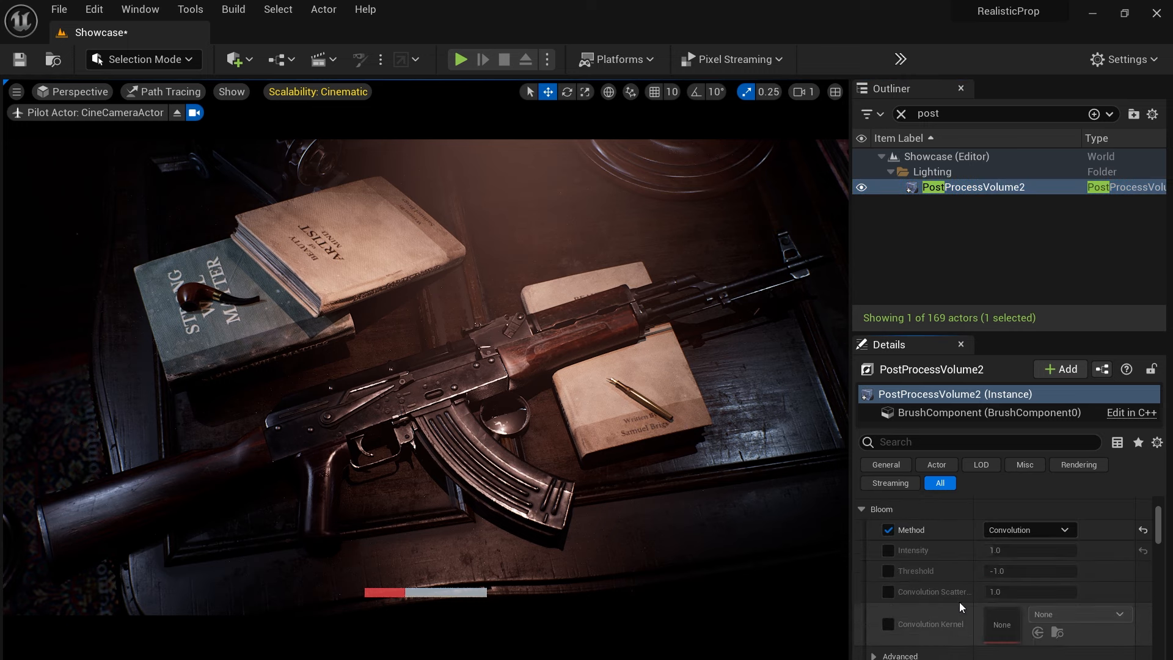
pyautogui.click(888, 550)
pyautogui.moveTo(998, 553); pyautogui.dragTo(971, 553)
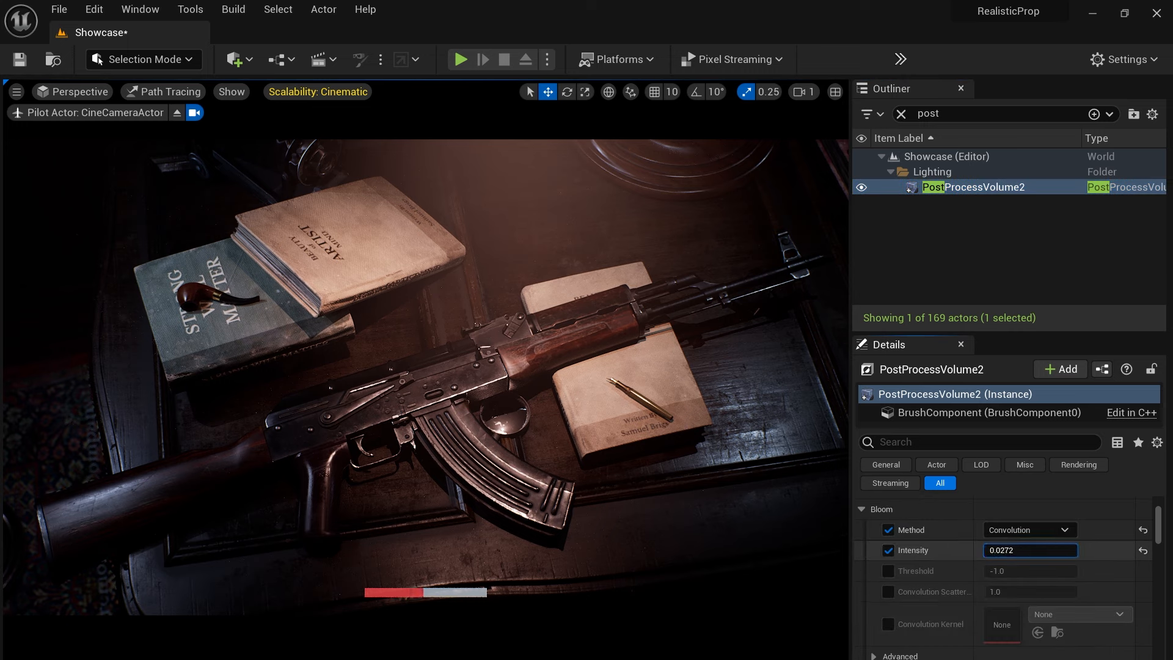
# Open the Shadows color grading of PostProcessVolume2 and shift its Gamma color closer to neutral
pyautogui.scroll(-5, 898, 580)
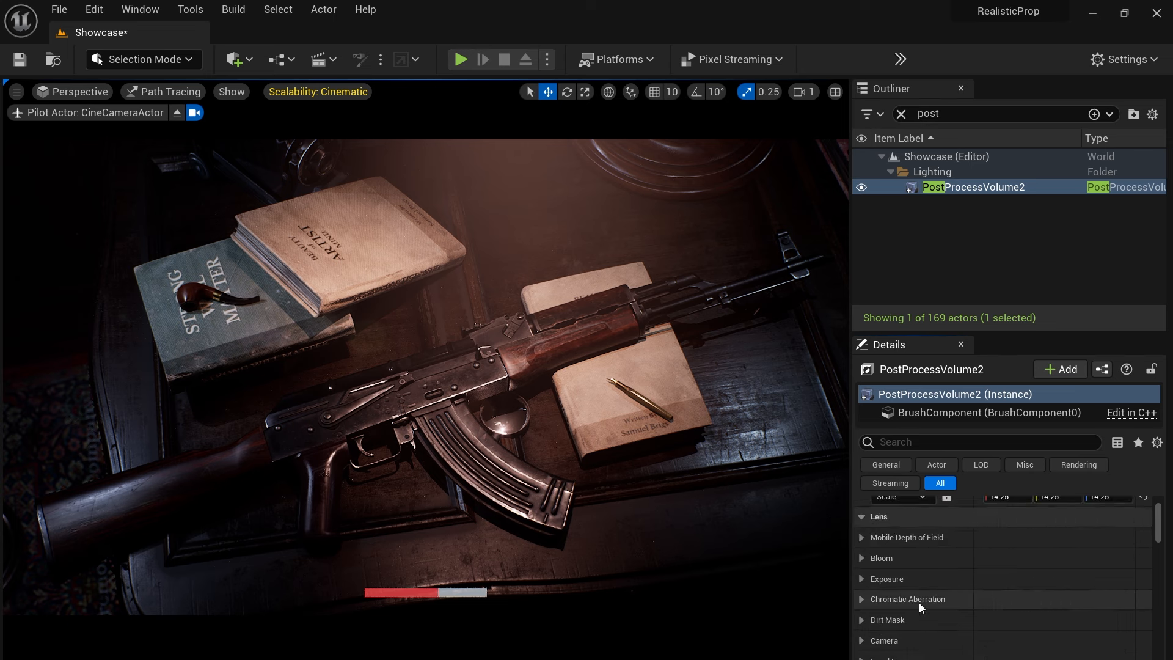
pyautogui.scroll(-2, 925, 599)
pyautogui.click(862, 560)
pyautogui.scroll(-2, 958, 614)
pyautogui.scroll(1, 890, 559)
pyautogui.scroll(-1, 893, 565)
pyautogui.click(873, 549)
pyautogui.scroll(-2, 958, 563)
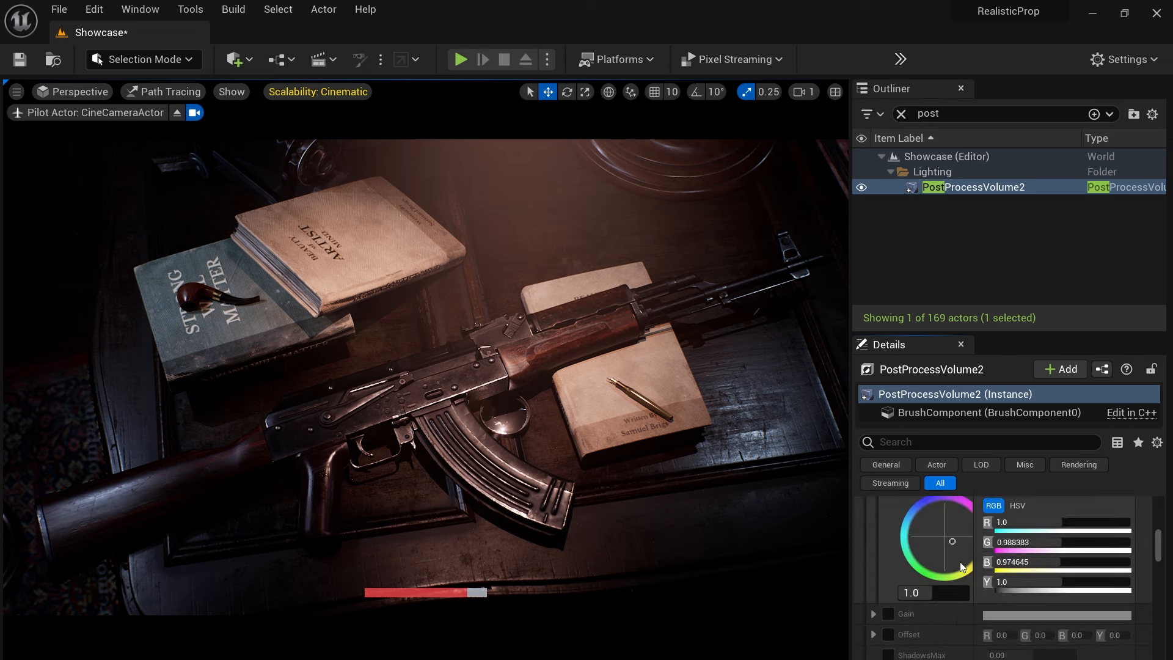
pyautogui.moveTo(951, 542)
pyautogui.mouseDown()
pyautogui.moveTo(932, 514)
pyautogui.moveTo(943, 542)
pyautogui.mouseUp()
pyautogui.scroll(-5, 921, 626)
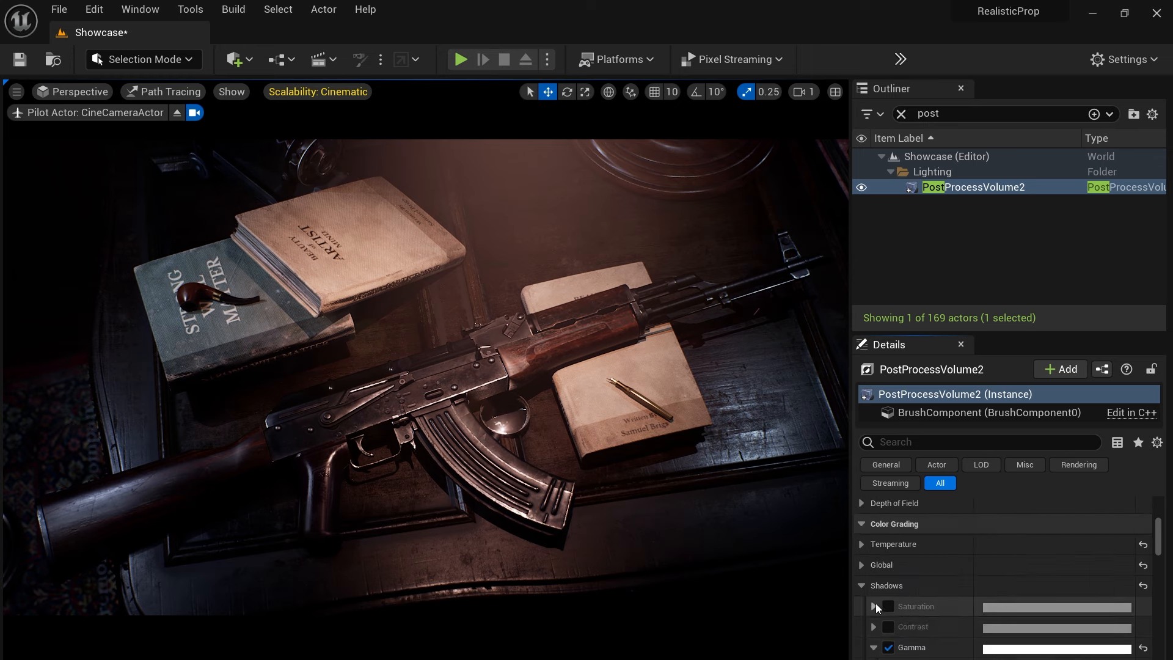
# Reduce the Highlights Gamma tint to a faint warm tone with R 1.0, G 0.97655 and B 0.963614
pyautogui.click(877, 586)
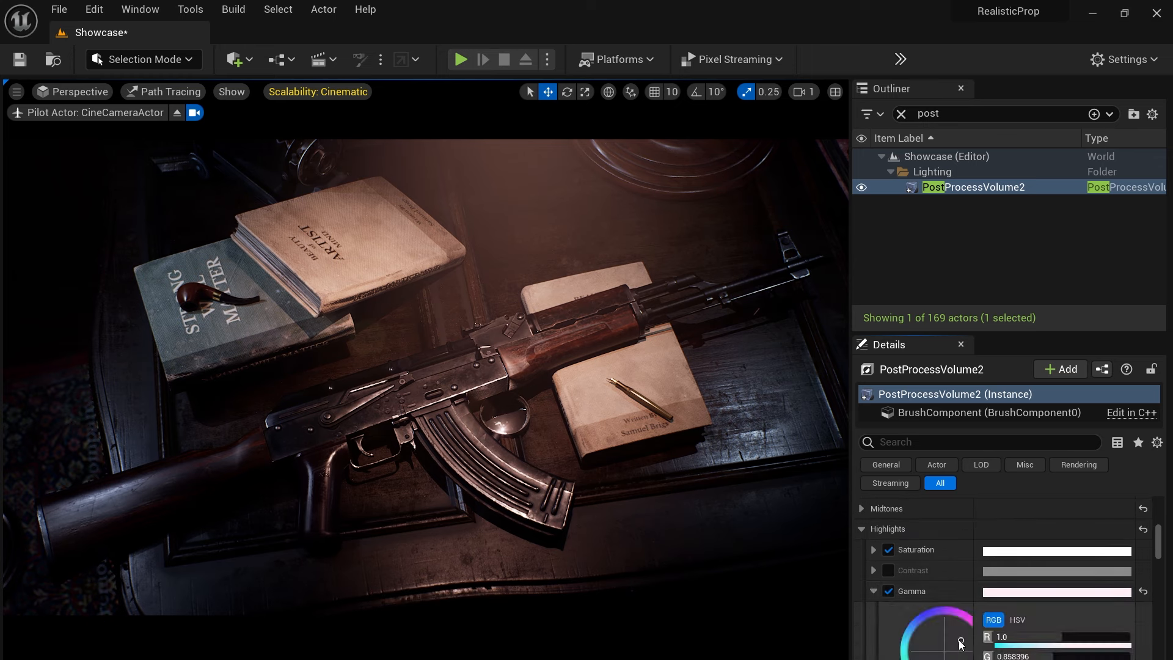
pyautogui.scroll(-2, 876, 585)
pyautogui.moveTo(851, 585); pyautogui.dragTo(800, 585)
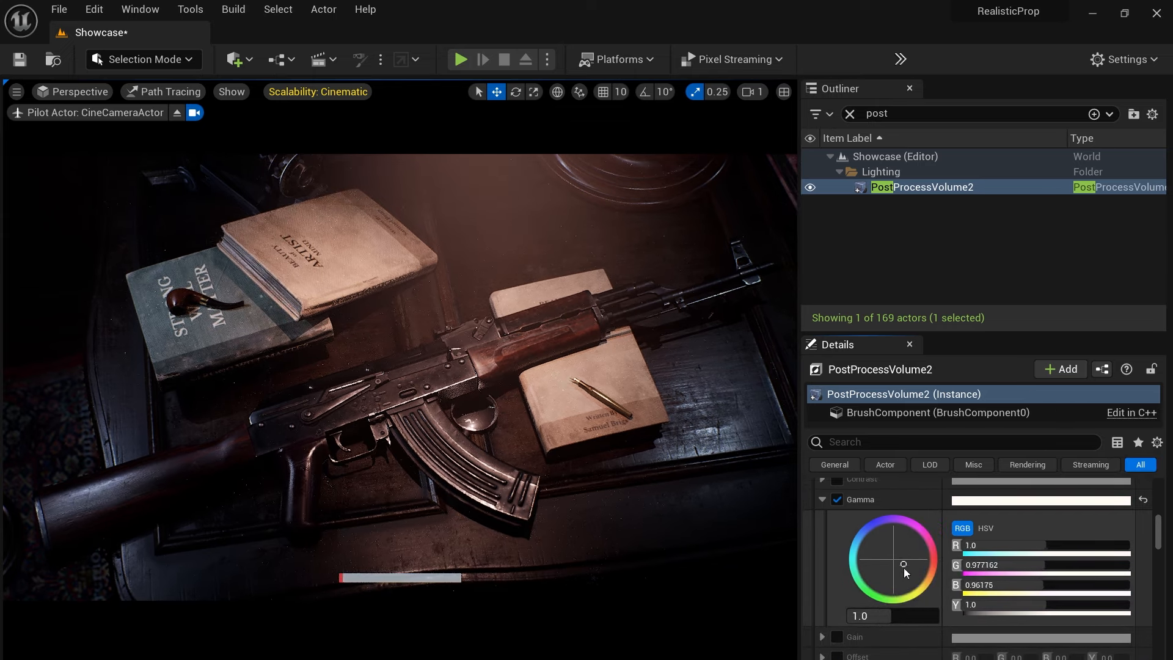
pyautogui.moveTo(905, 570); pyautogui.dragTo(904, 563)
pyautogui.scroll(4, 903, 563)
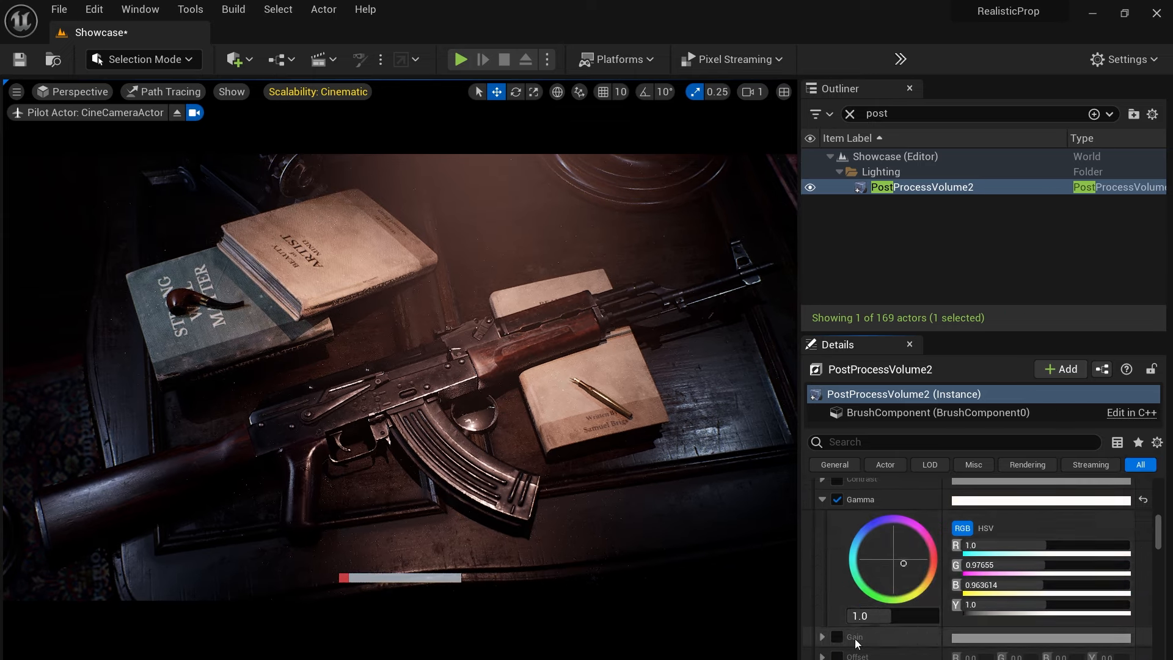
pyautogui.click(809, 560)
pyautogui.moveTo(799, 586); pyautogui.dragTo(884, 586)
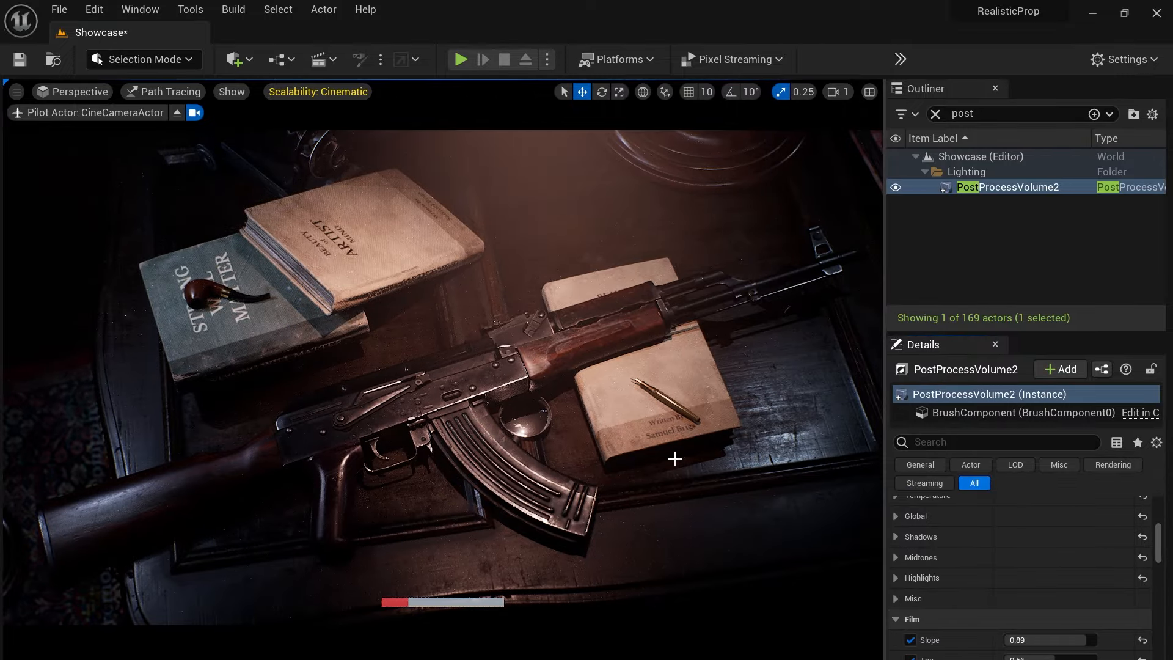
# Reposition the piloted CineCameraActor to a lower, flatter angle across the desk, keeping the rifle and books in frame
pyautogui.moveTo(652, 484)
pyautogui.mouseDown(button='right')
pyautogui.moveTo(633, 526)
pyautogui.moveTo(644, 505)
pyautogui.moveTo(642, 519)
pyautogui.moveTo(633, 500)
pyautogui.moveTo(646, 497)
pyautogui.moveTo(645, 513)
pyautogui.mouseUp(button='right')
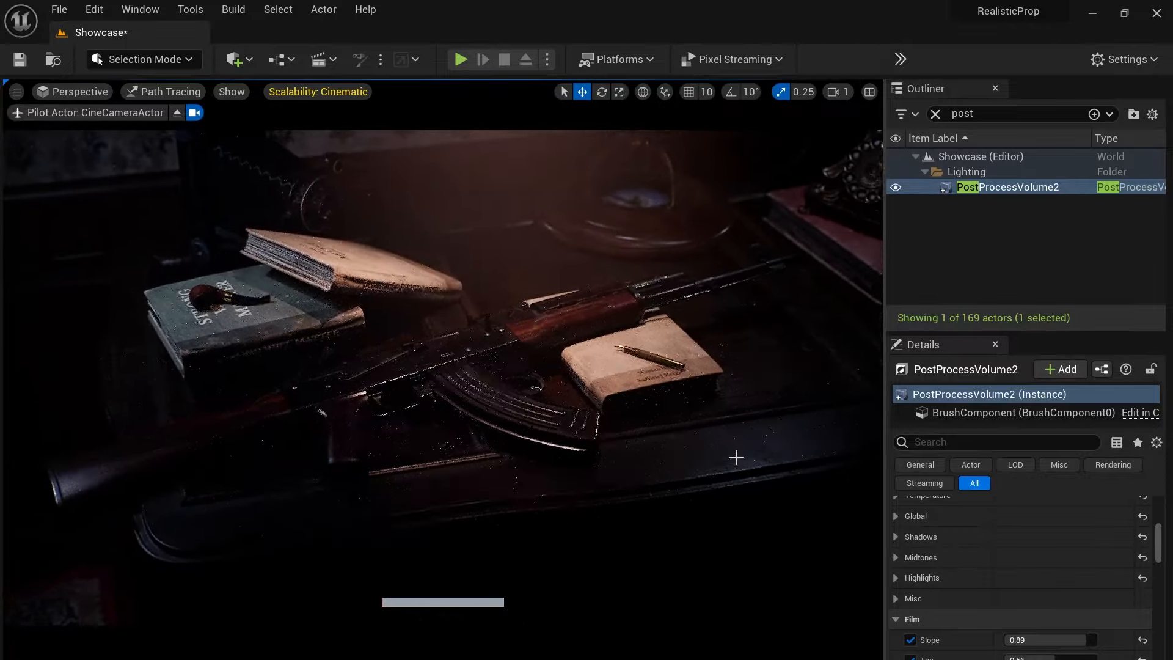
pyautogui.moveTo(735, 455); pyautogui.dragTo(725, 460, button='right')
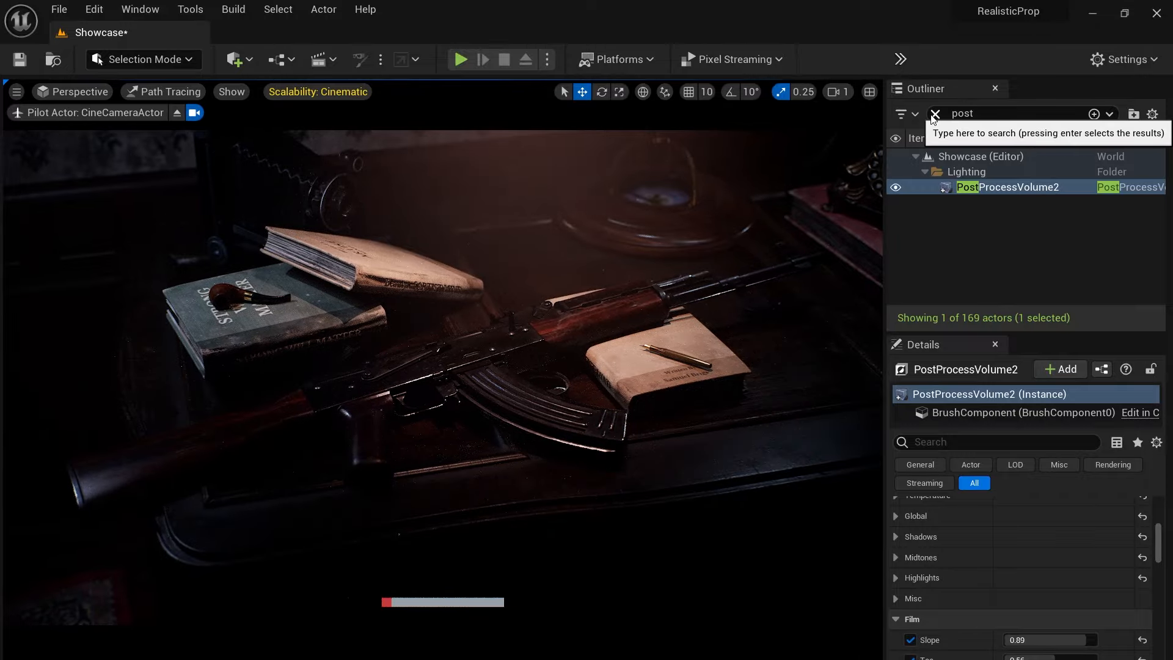
# Refine the piloted camera's angle, display CineCameraActor's debug focus plane and set its manual focus distance to about 214.85 cm
pyautogui.moveTo(634, 552); pyautogui.dragTo(633, 555, button='right')
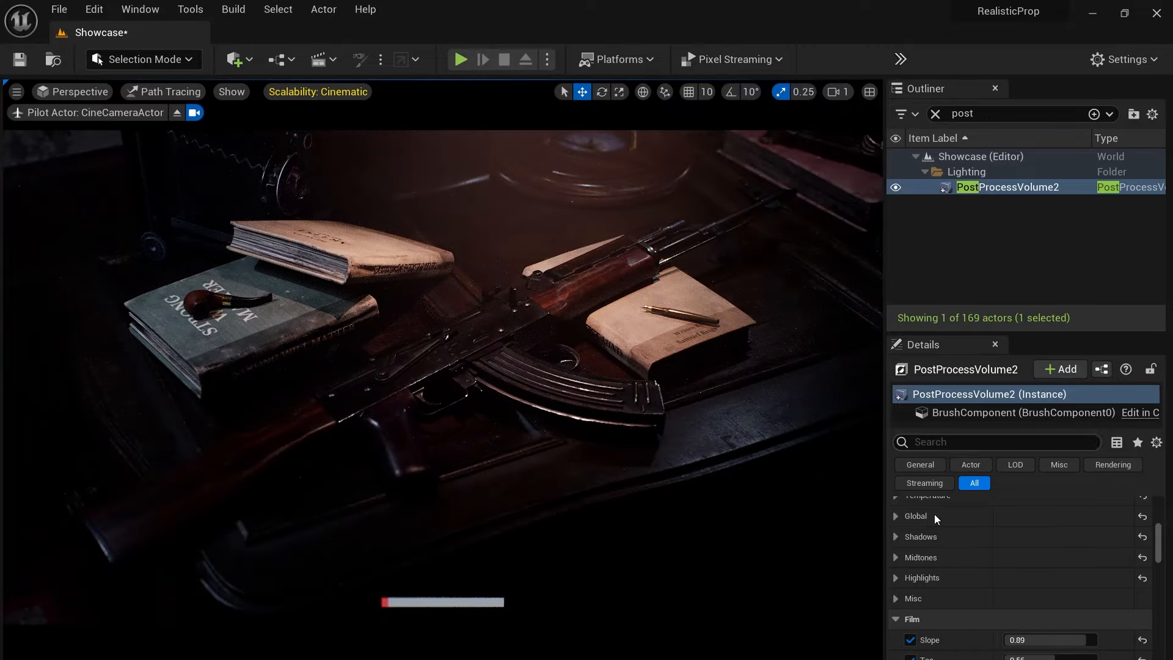
pyautogui.scroll(2, 933, 514)
pyautogui.click(935, 113)
pyautogui.write('cine')
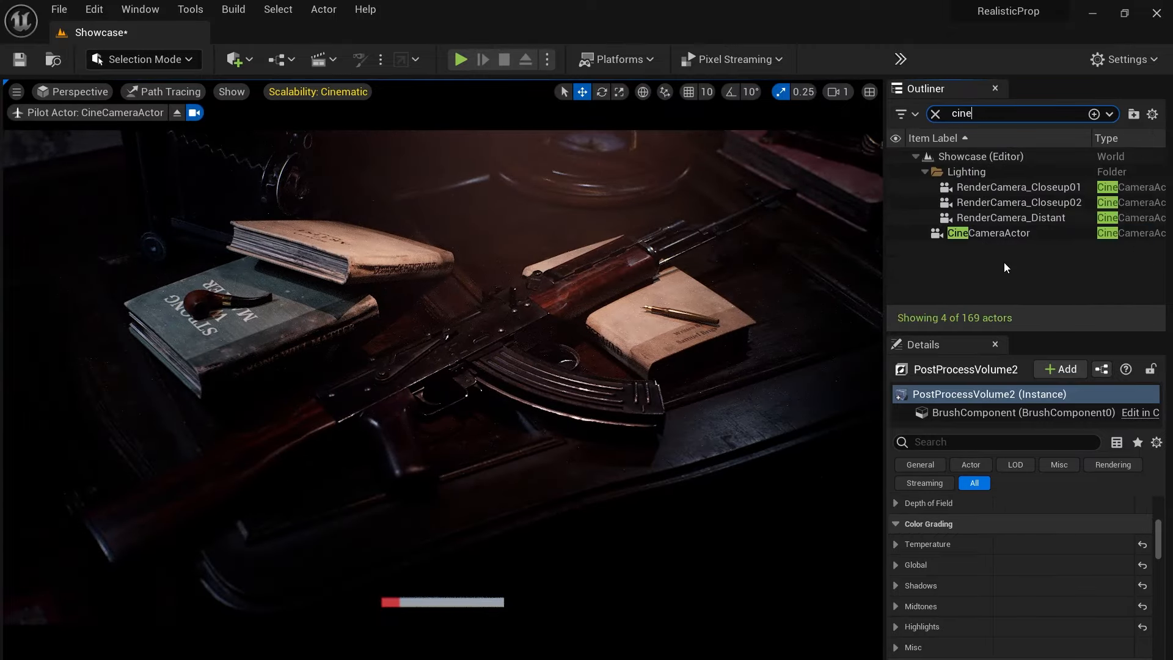
pyautogui.click(990, 233)
pyautogui.scroll(-2, 923, 589)
pyautogui.click(1009, 640)
pyautogui.moveTo(1038, 617); pyautogui.dragTo(1034, 618)
# Set SpotLight6's intensity to 1800 cd and toggle the light's visibility to compare its effect on the desk
pyautogui.click(935, 114)
pyautogui.scroll(-2, 996, 263)
pyautogui.scroll(10, 998, 269)
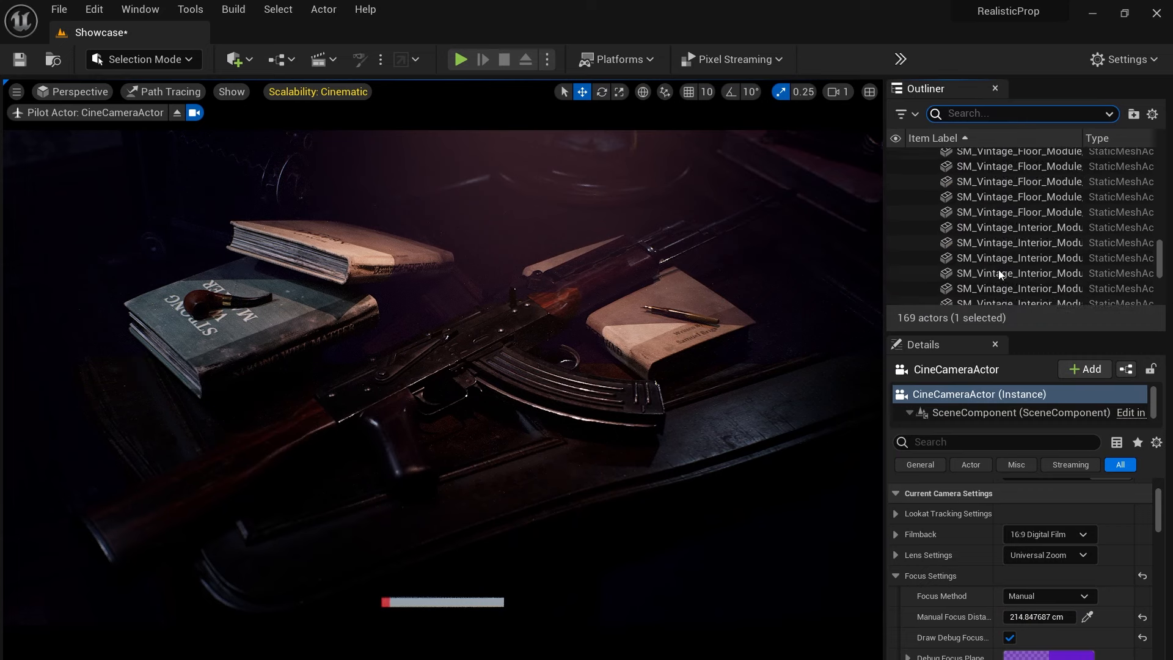
pyautogui.scroll(-4, 1017, 266)
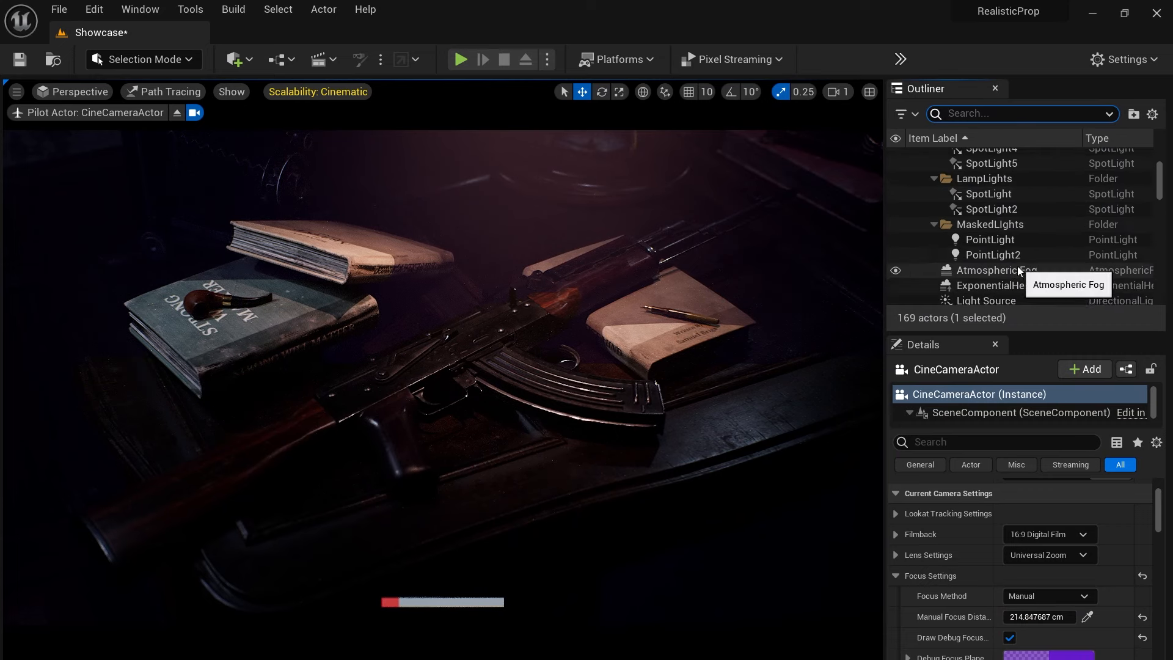
pyautogui.click(990, 230)
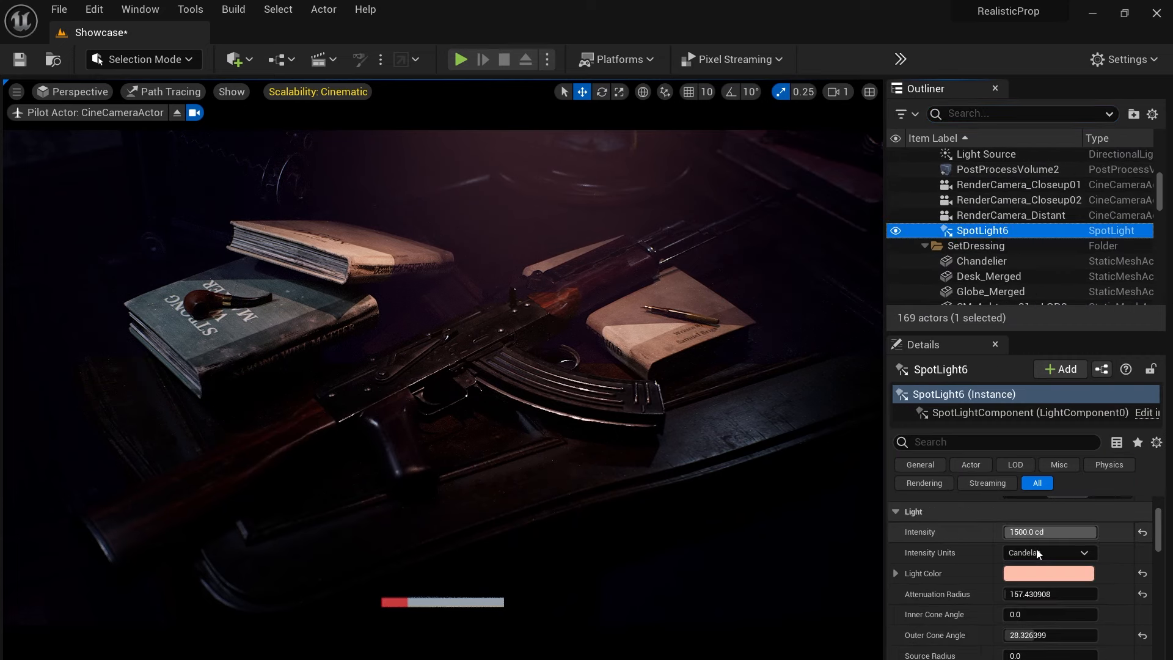
pyautogui.click(1078, 532)
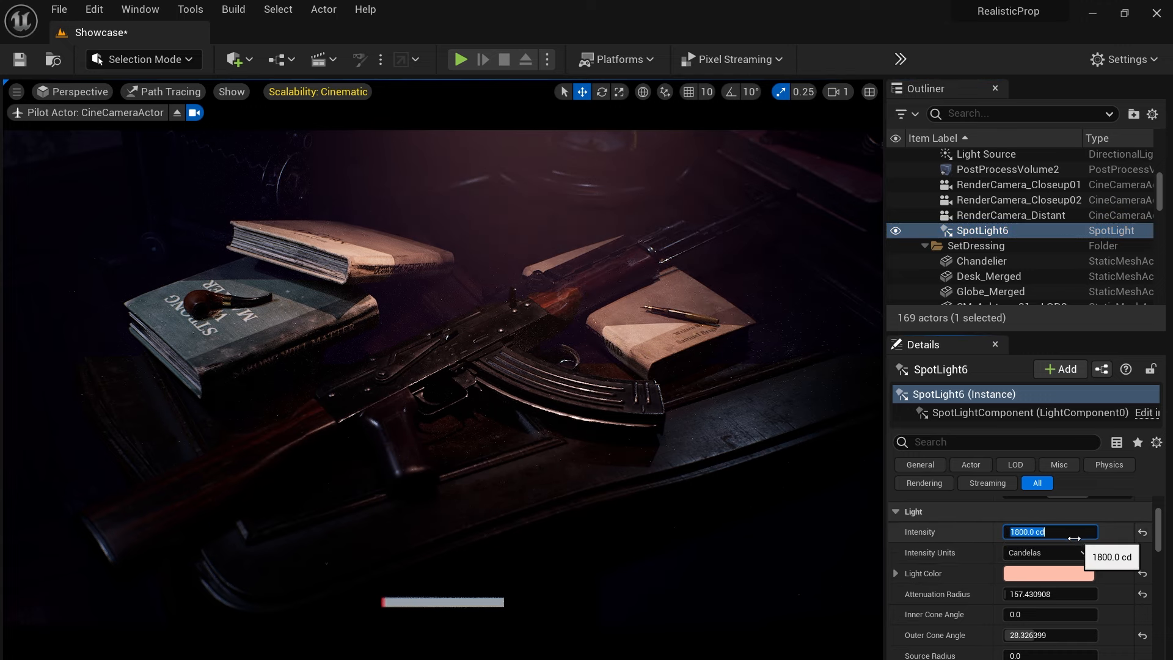
pyautogui.click(895, 230)
pyautogui.click(895, 230)
# Turn off the debug focus plane in CineCameraActor's focus settings
pyautogui.click(960, 113)
pyautogui.write('cine')
pyautogui.scroll(3, 982, 601)
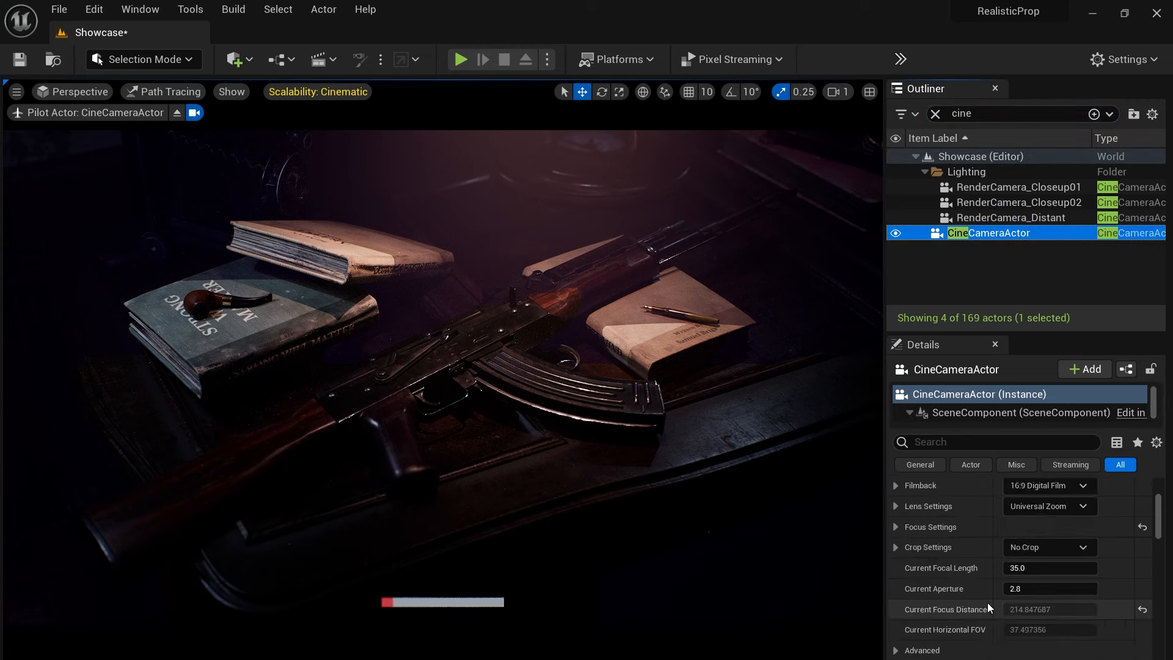
pyautogui.click(895, 575)
pyautogui.click(1010, 638)
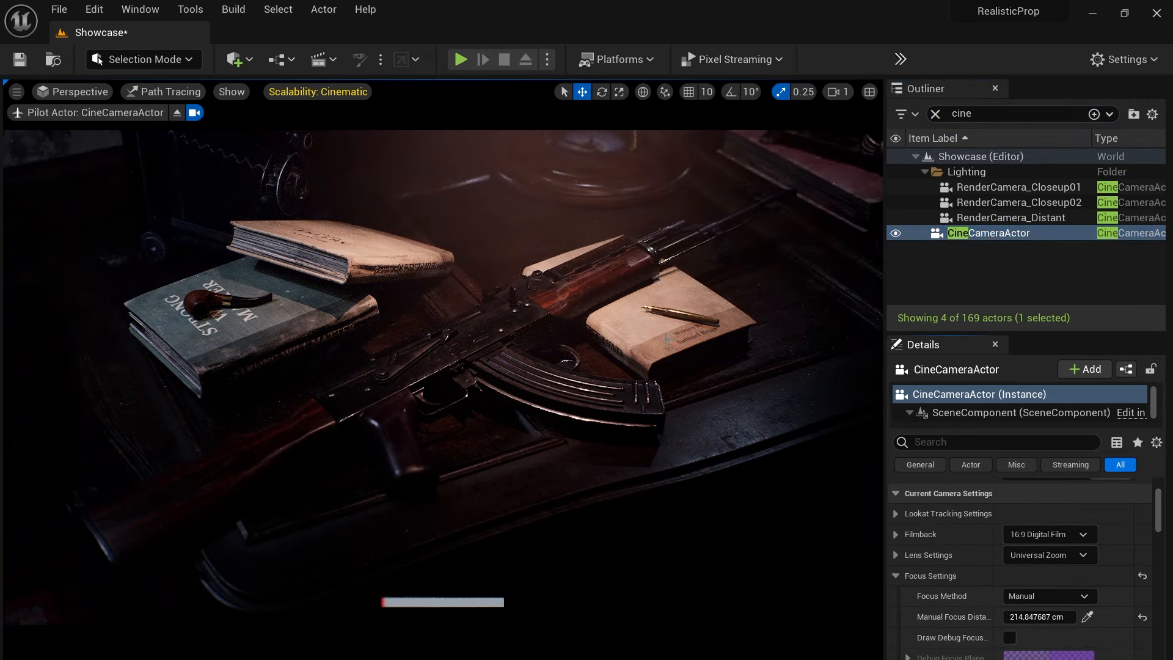
# Move SpotLight6 to X 26 and Y -103, and review the lit desk in the full-screen viewport
pyautogui.click(935, 113)
pyautogui.scroll(10, 1027, 274)
pyautogui.scroll(-3, 1039, 252)
pyautogui.click(1010, 255)
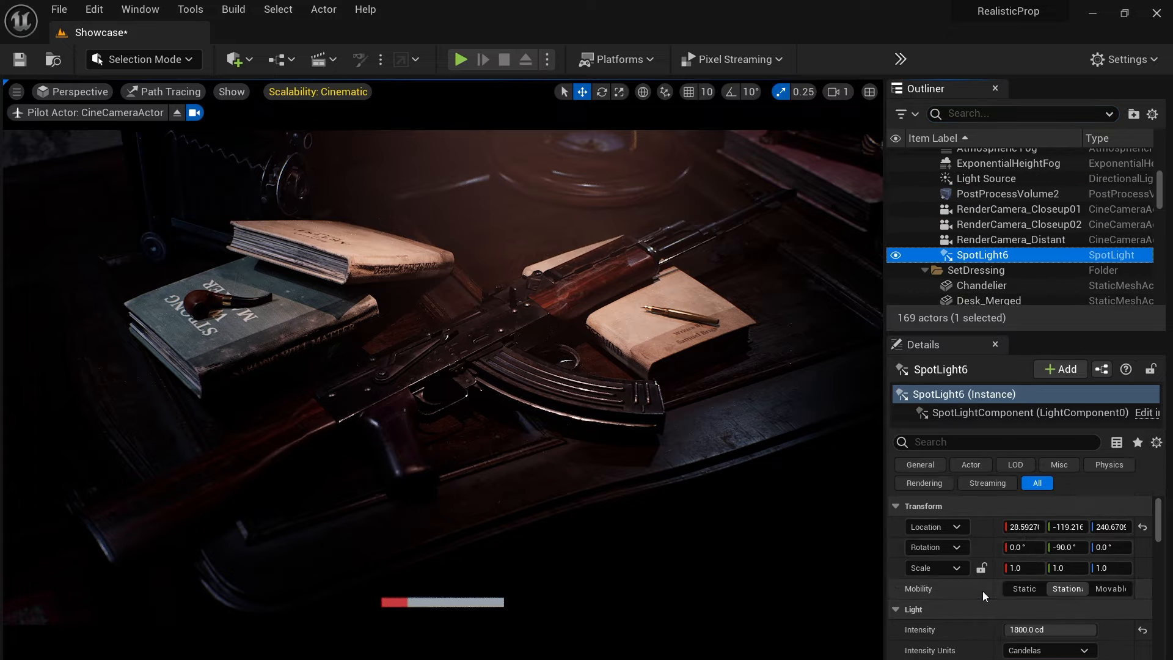
pyautogui.moveTo(1024, 526); pyautogui.dragTo(1076, 526)
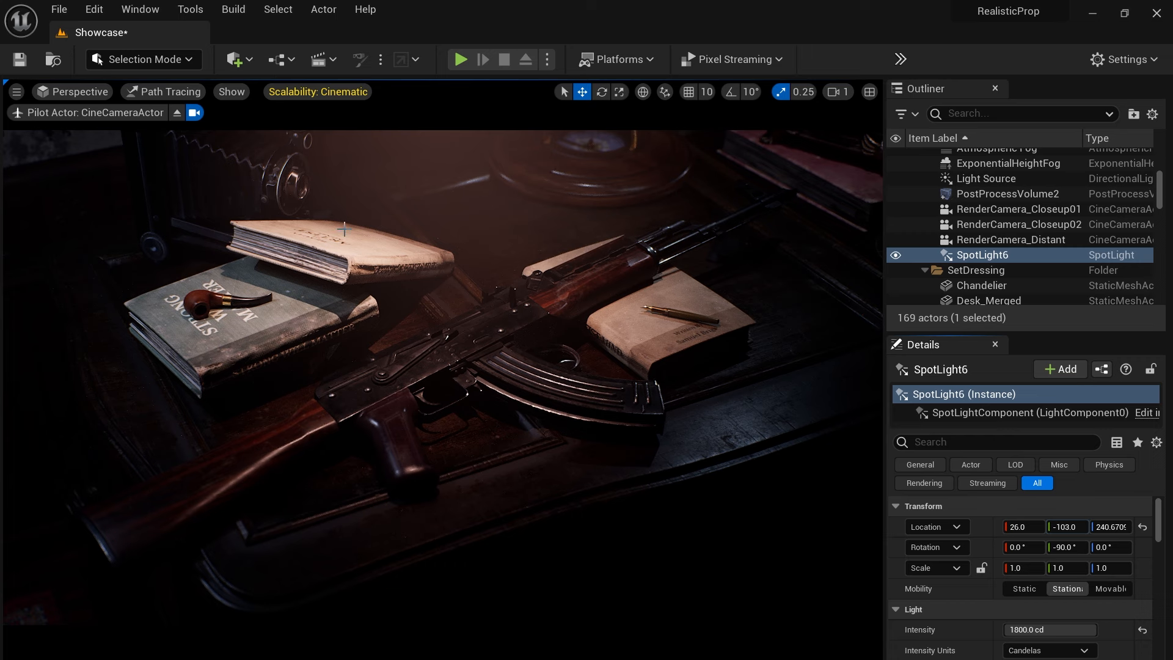
pyautogui.press('F11')
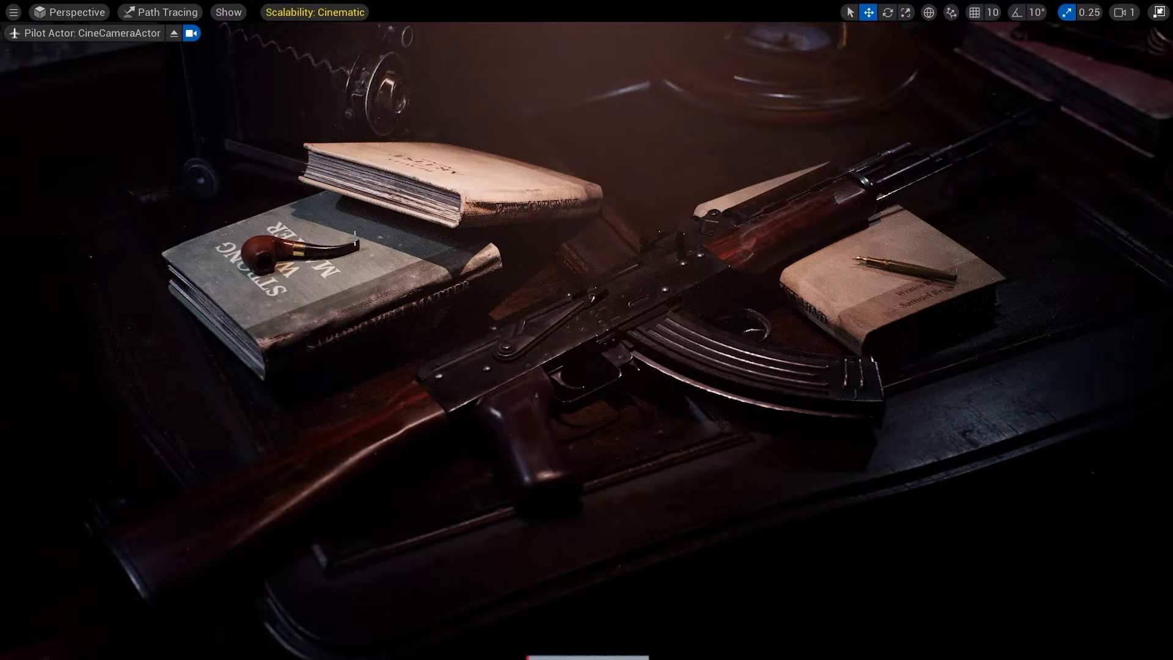
pyautogui.press('F11')
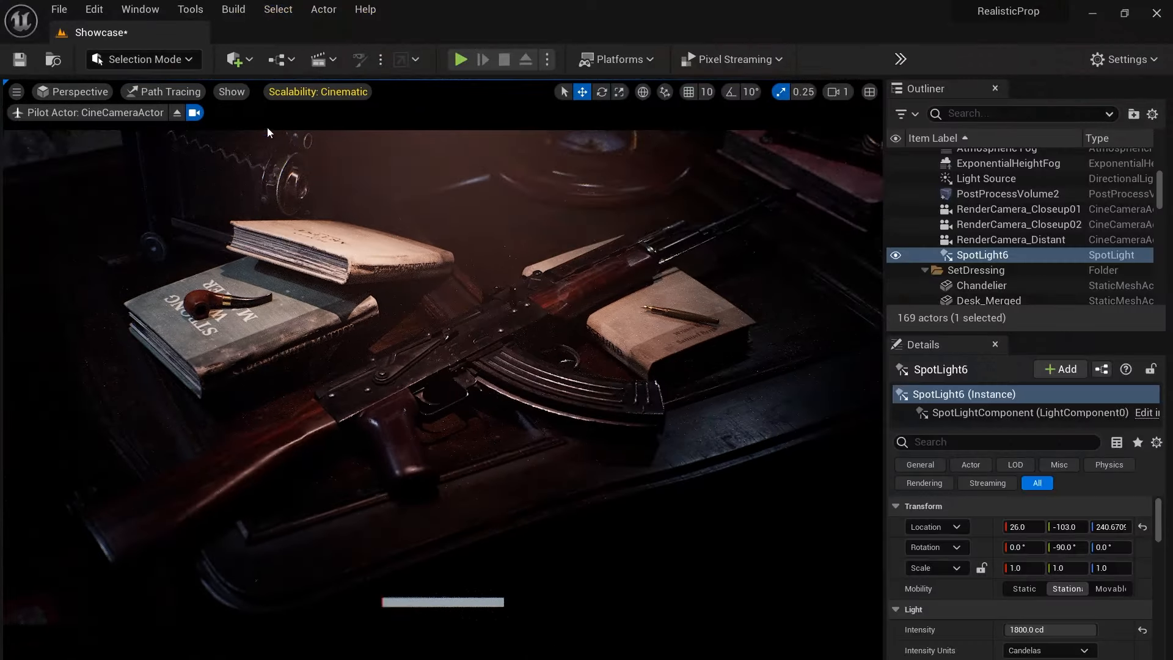
# Create a level sequence named Rendering in the Content folder
pyautogui.click(237, 60)
pyautogui.moveTo(287, 155)
pyautogui.click(323, 60)
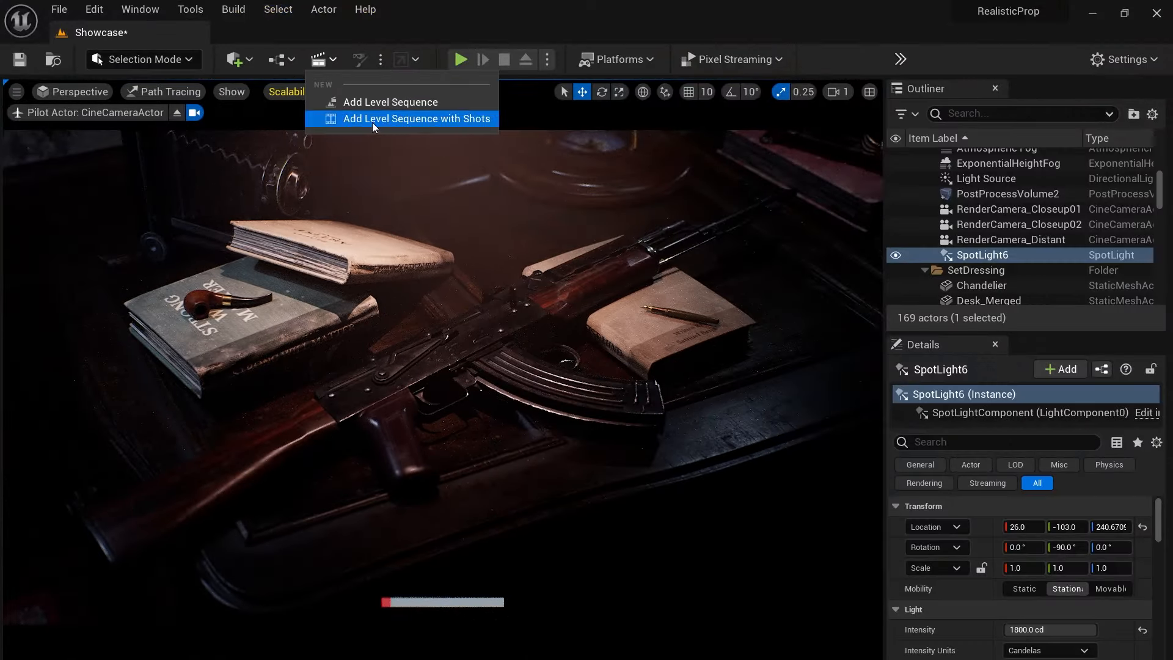
pyautogui.click(372, 120)
pyautogui.write('Rendering')
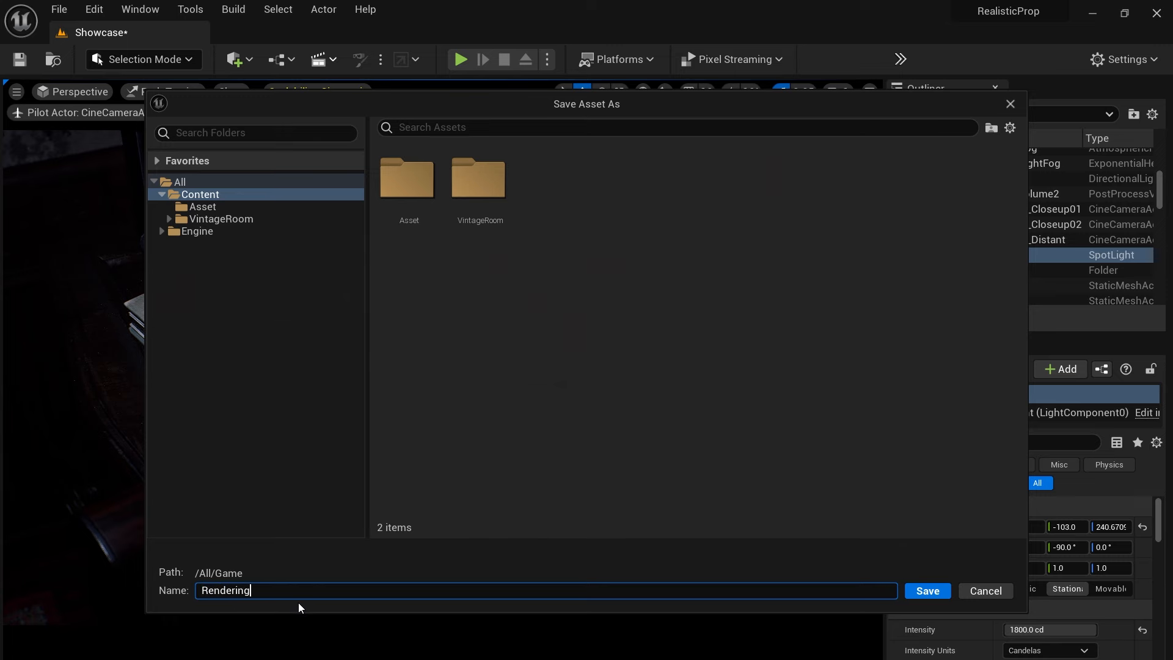
pyautogui.press('Return')
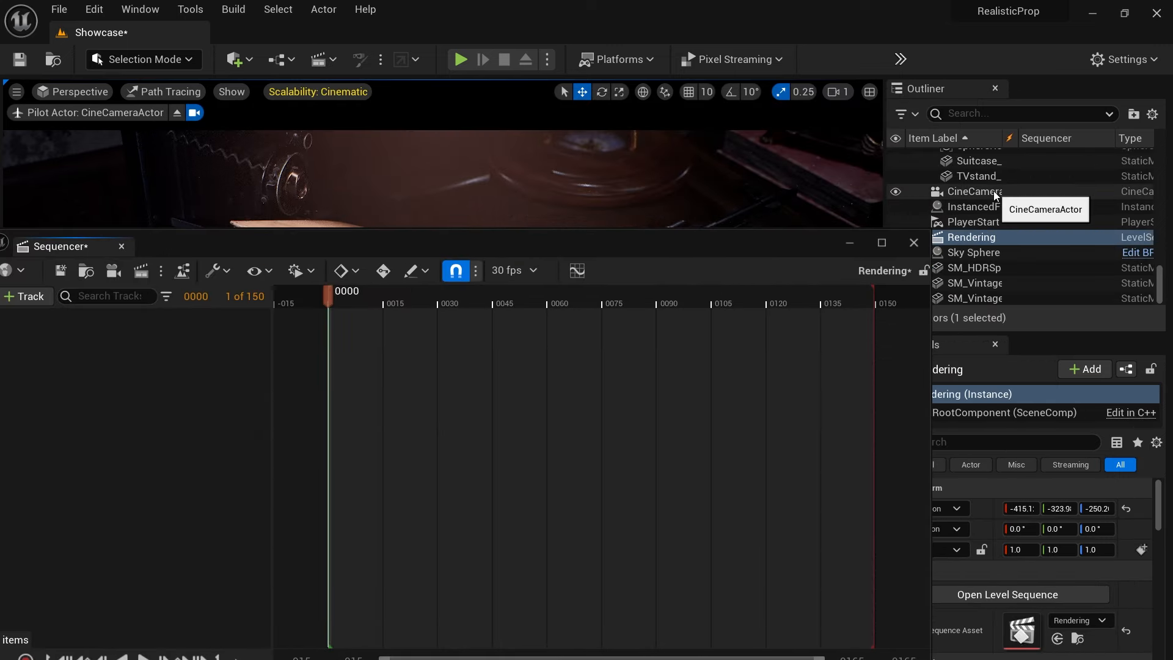
# Add CineCameraActor to the Rendering sequence and set the display rate to 25 fps
pyautogui.moveTo(993, 195); pyautogui.dragTo(549, 335)
pyautogui.moveTo(526, 244); pyautogui.dragTo(717, 212)
pyautogui.click(706, 240)
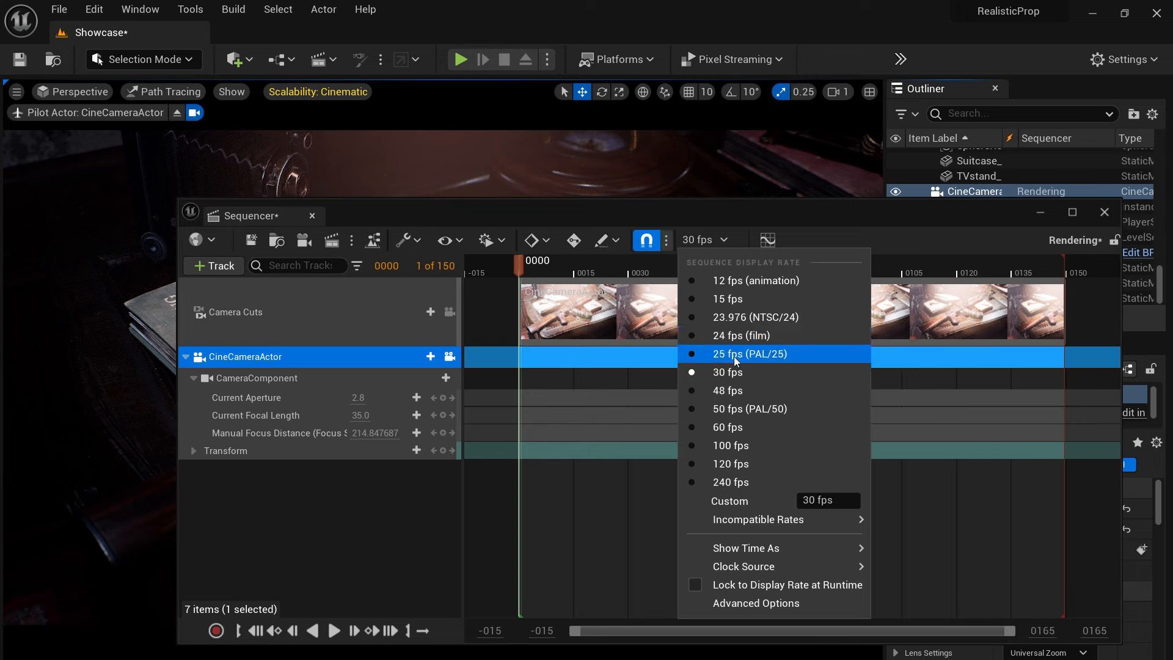
pyautogui.click(734, 357)
# Keyframe CineCameraActor's Transform at frame 0 and move the playhead to frame 124
pyautogui.moveTo(425, 212); pyautogui.dragTo(662, 151)
pyautogui.click(704, 292)
pyautogui.click(273, 382)
pyautogui.click(523, 383)
pyautogui.moveTo(591, 143); pyautogui.dragTo(430, 156)
pyautogui.click(926, 212)
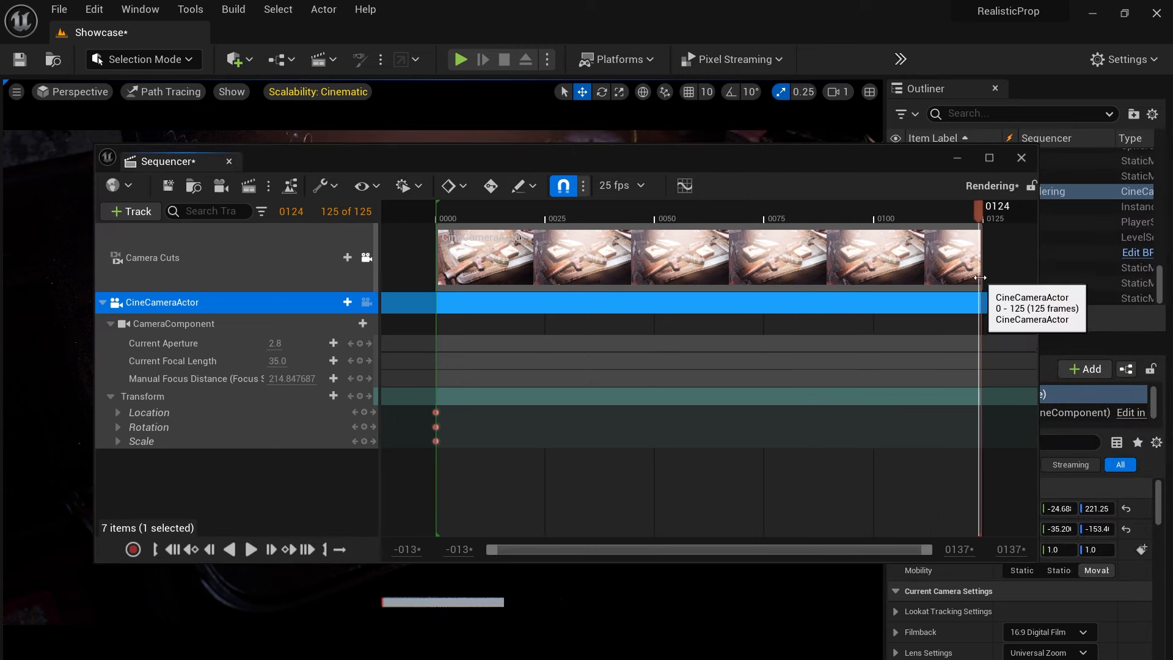
# Release the viewport from the Camera Cuts view and select CineCameraActor in the scene
pyautogui.click(956, 161)
pyautogui.hotkey('ctrl', 'space')
pyautogui.hotkey('ctrl', 'space')
pyautogui.hotkey('alt', 'Tab')
pyautogui.click(366, 258)
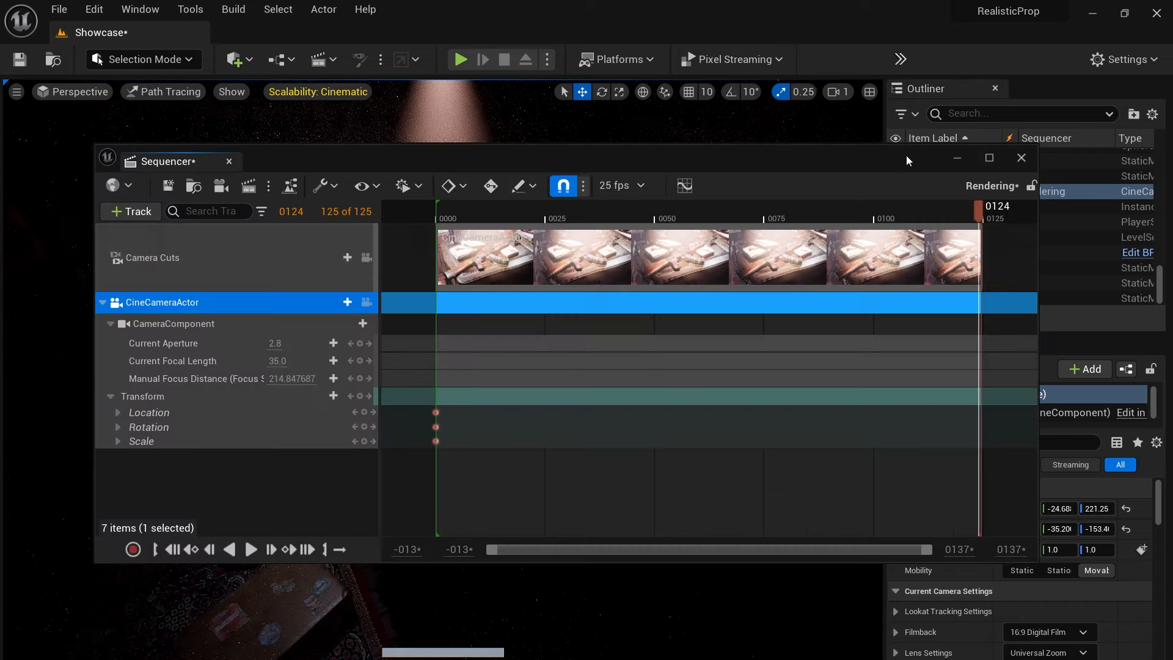
pyautogui.click(957, 159)
pyautogui.click(974, 207)
pyautogui.click(982, 192)
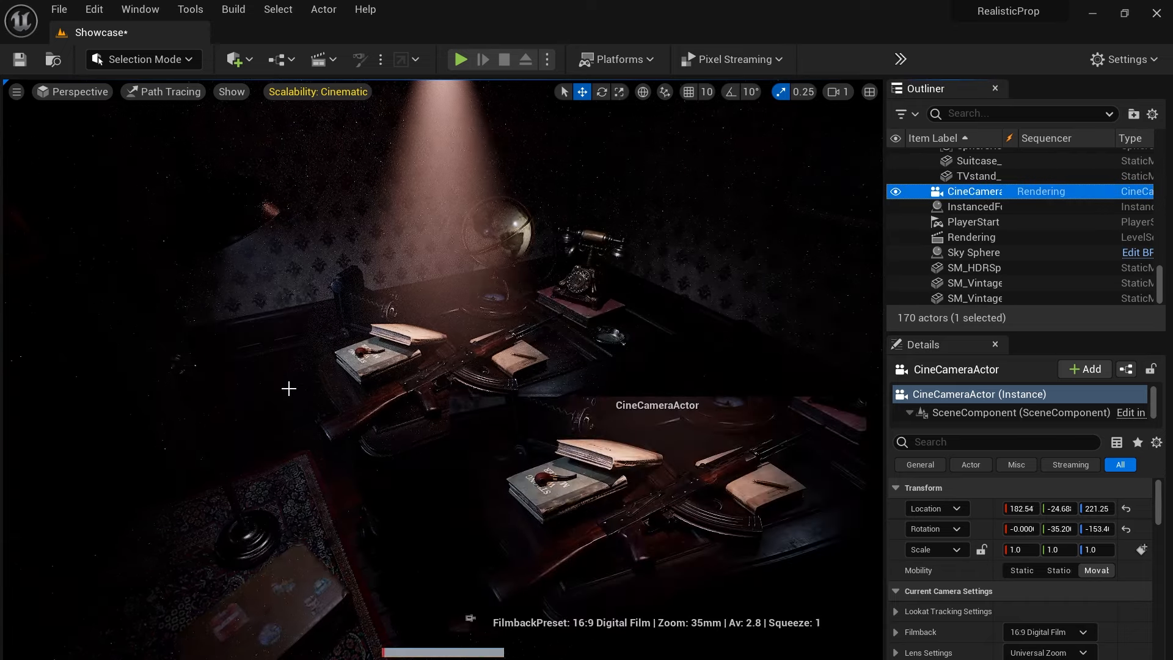
# In local space, move CineCameraActor closer to the desk and lower to about Z 155, with a pitch of about -22.5°
pyautogui.press('f')
pyautogui.moveTo(442, 366); pyautogui.dragTo(568, 391, button='right')
pyautogui.click(643, 93)
pyautogui.moveTo(364, 375); pyautogui.dragTo(319, 359, button='right')
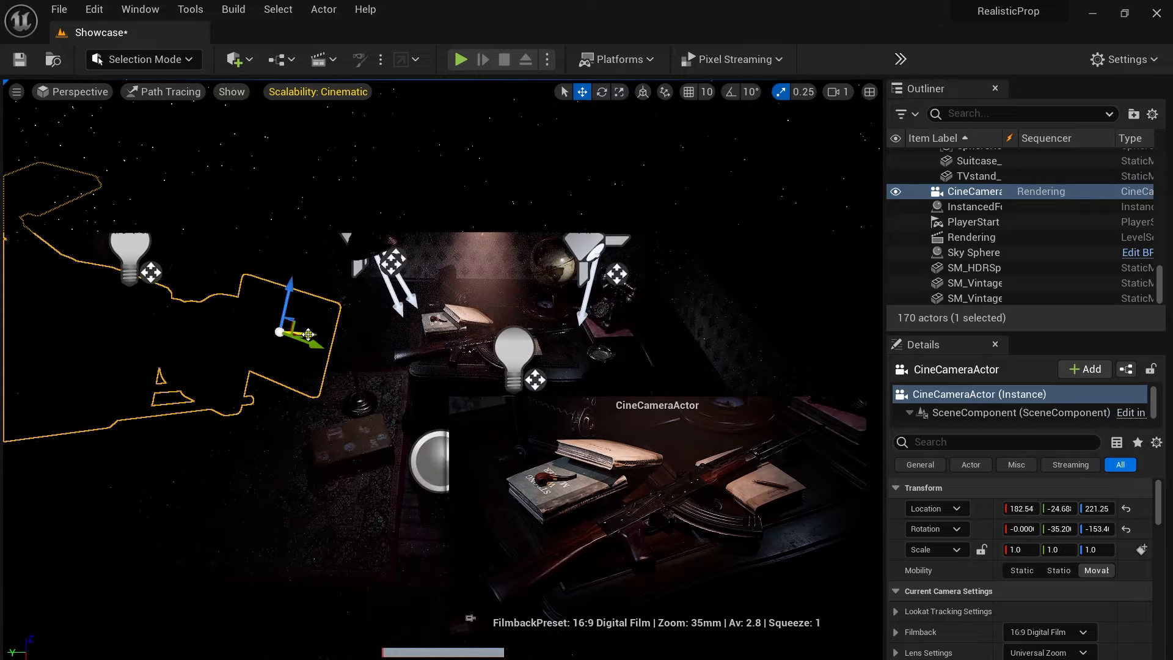
pyautogui.moveTo(312, 334); pyautogui.dragTo(385, 359)
pyautogui.moveTo(388, 300)
pyautogui.mouseDown()
pyautogui.moveTo(377, 332)
pyautogui.moveTo(394, 314)
pyautogui.mouseUp()
pyautogui.press('e')
pyautogui.press('w')
pyautogui.moveTo(400, 360); pyautogui.dragTo(361, 358)
# Keyframe CineCameraActor's Transform at frame 124 and return the playhead to frame 0
pyautogui.click(775, 629)
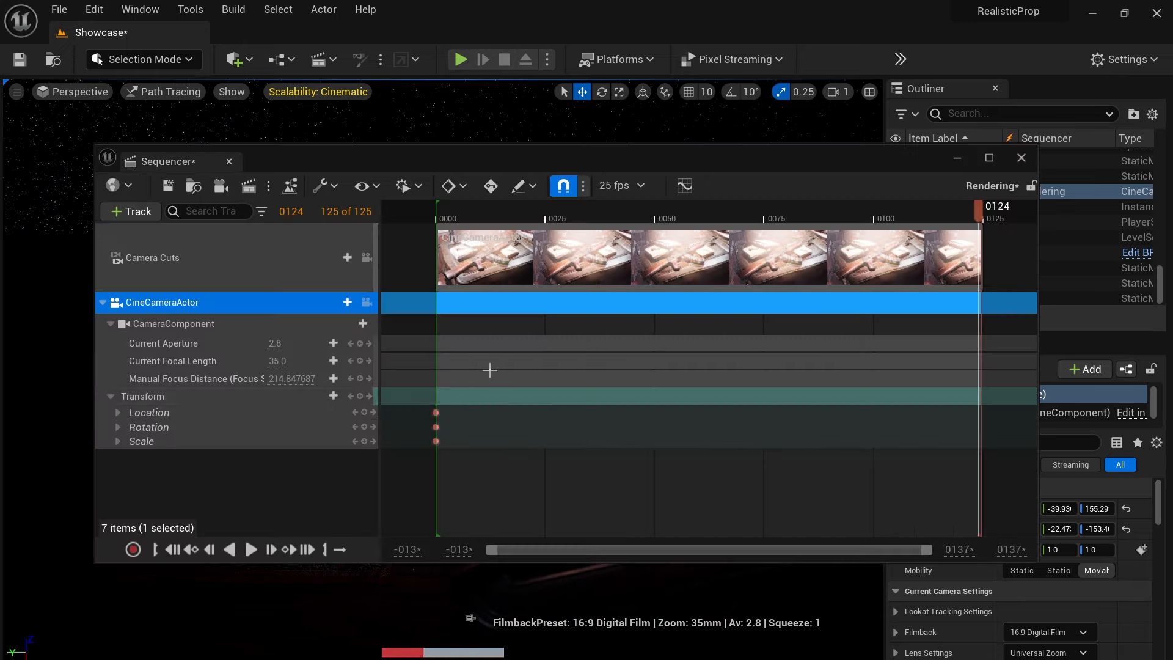
pyautogui.click(360, 398)
pyautogui.moveTo(812, 160); pyautogui.dragTo(778, 391)
pyautogui.moveTo(945, 443); pyautogui.dragTo(626, 469)
pyautogui.click(318, 630)
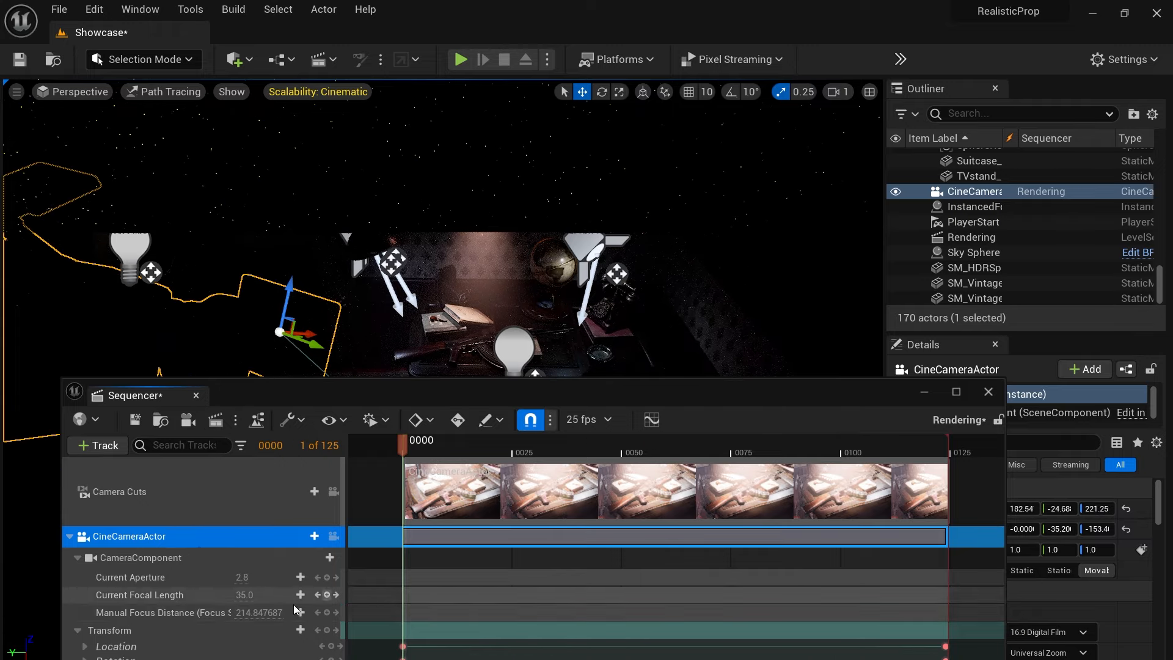
# Keyframe the manual focus distance at frame 0 and play the move through the sequence camera
pyautogui.moveTo(524, 389); pyautogui.dragTo(643, 294)
pyautogui.click(75, 92)
pyautogui.click(160, 267)
pyautogui.moveTo(524, 299); pyautogui.dragTo(427, 391)
pyautogui.click(475, 346)
pyautogui.press('space')
pyautogui.press('space')
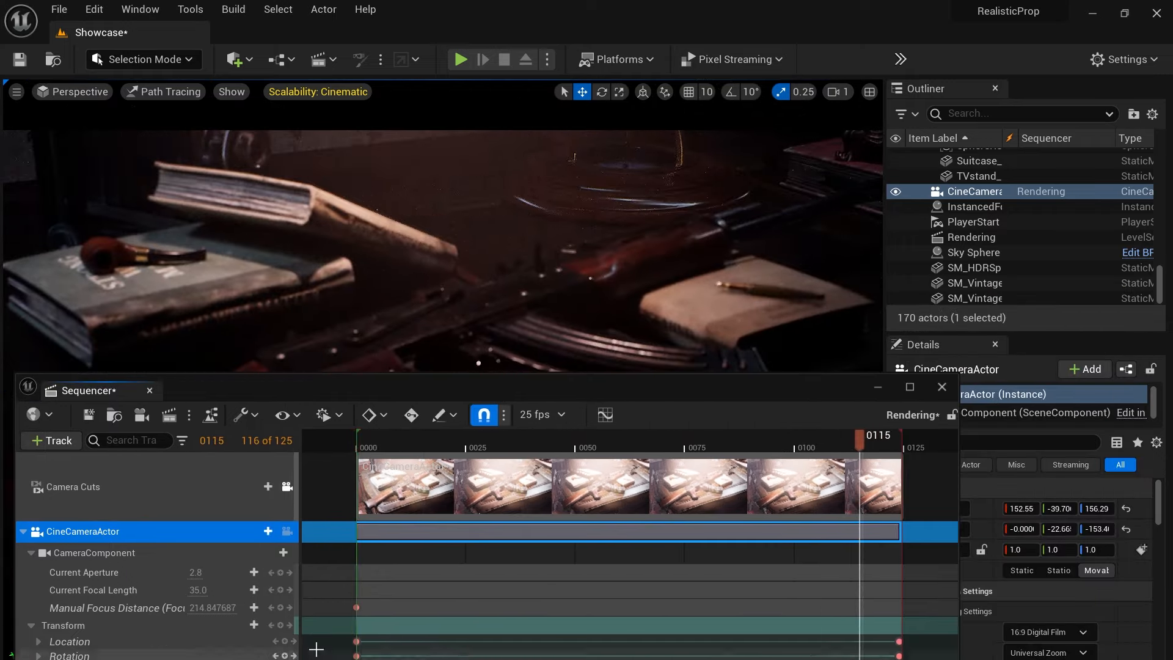
# At frame 124, shorten the manual focus distance to bring the rifle into focus and keyframe it
pyautogui.click(290, 626)
pyautogui.moveTo(646, 387); pyautogui.dragTo(1046, 281)
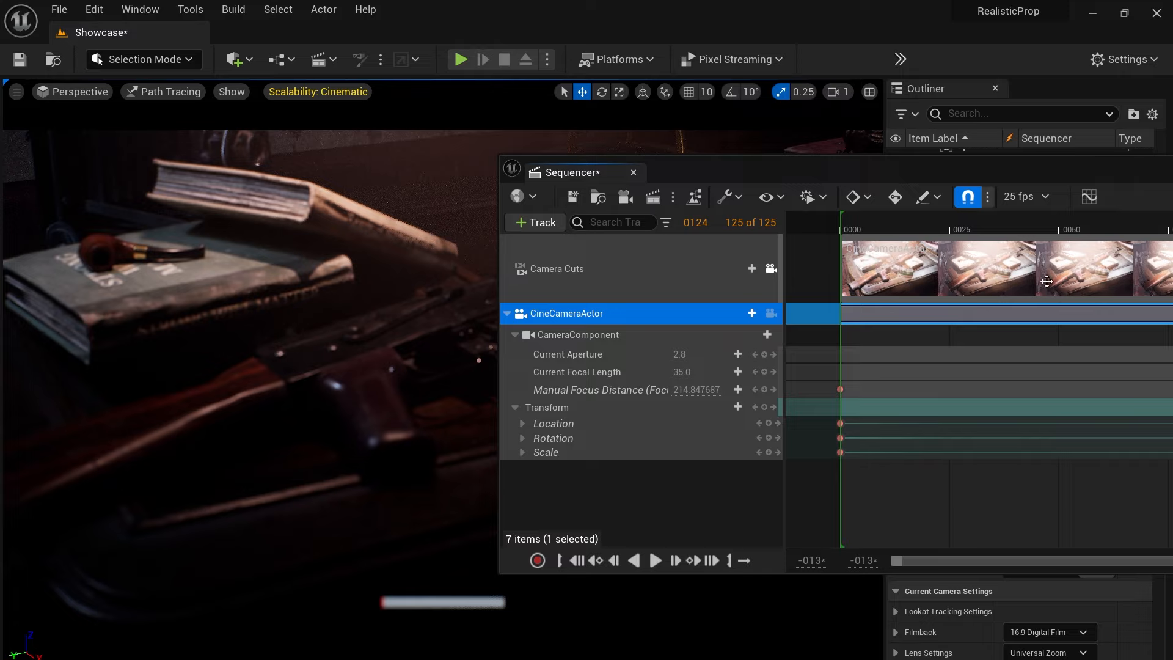
pyautogui.click(704, 392)
pyautogui.moveTo(737, 177); pyautogui.dragTo(385, 356)
pyautogui.moveTo(981, 357); pyautogui.dragTo(880, 486)
pyautogui.moveTo(928, 532); pyautogui.dragTo(399, 595)
# Scrub the timeline and play the camera move on a loop to review the motion and focus
pyautogui.moveTo(400, 483); pyautogui.dragTo(660, 238)
pyautogui.moveTo(661, 292); pyautogui.dragTo(738, 299)
pyautogui.moveTo(731, 240); pyautogui.dragTo(600, 109)
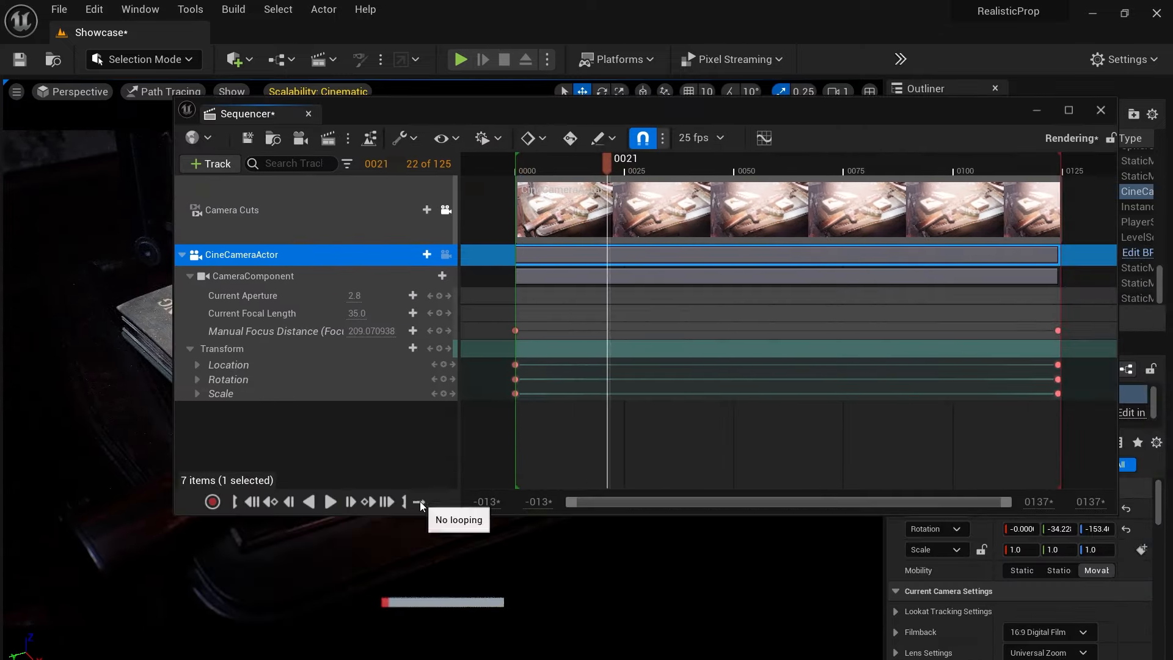
pyautogui.press('space')
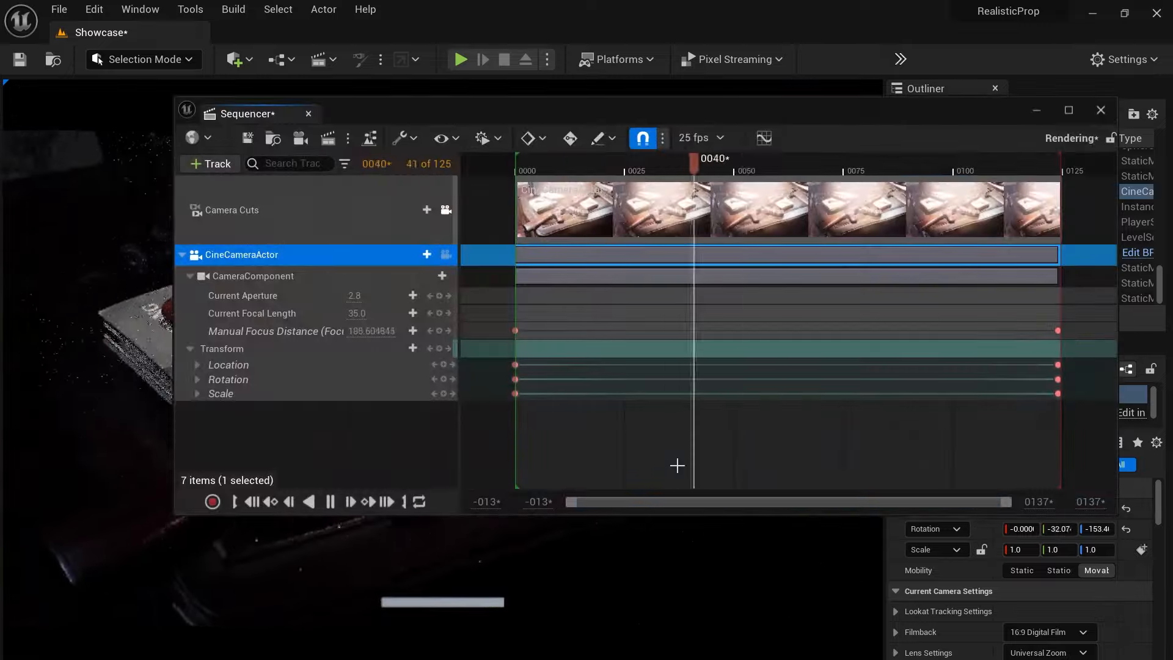
pyautogui.moveTo(752, 106); pyautogui.dragTo(700, 127)
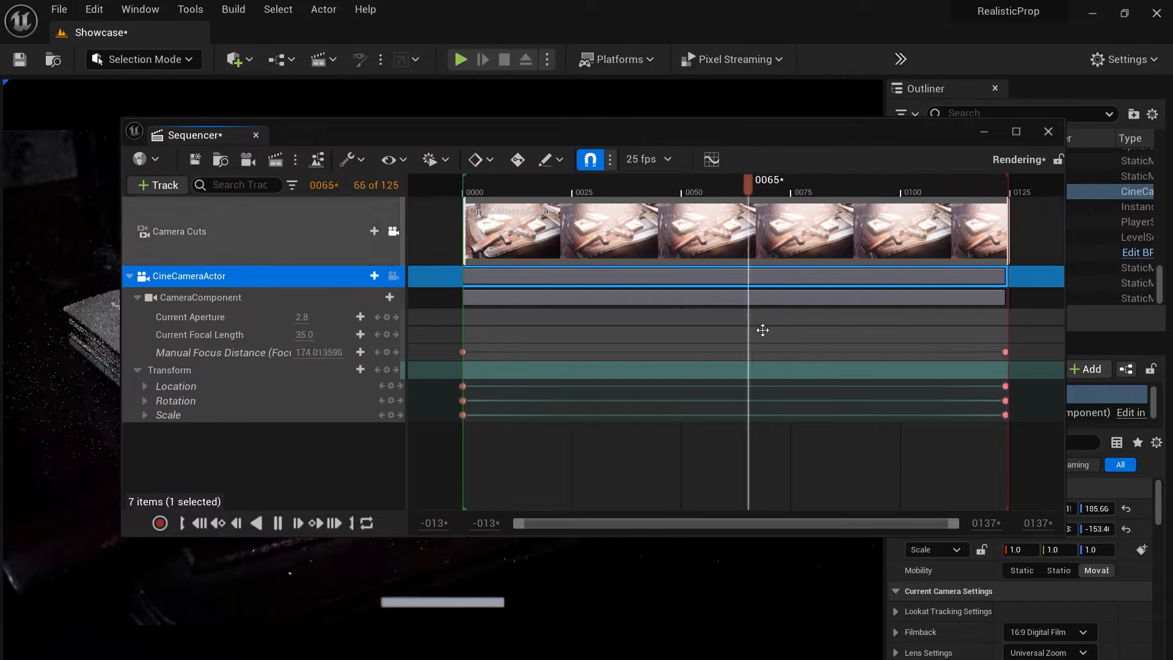
pyautogui.press('space')
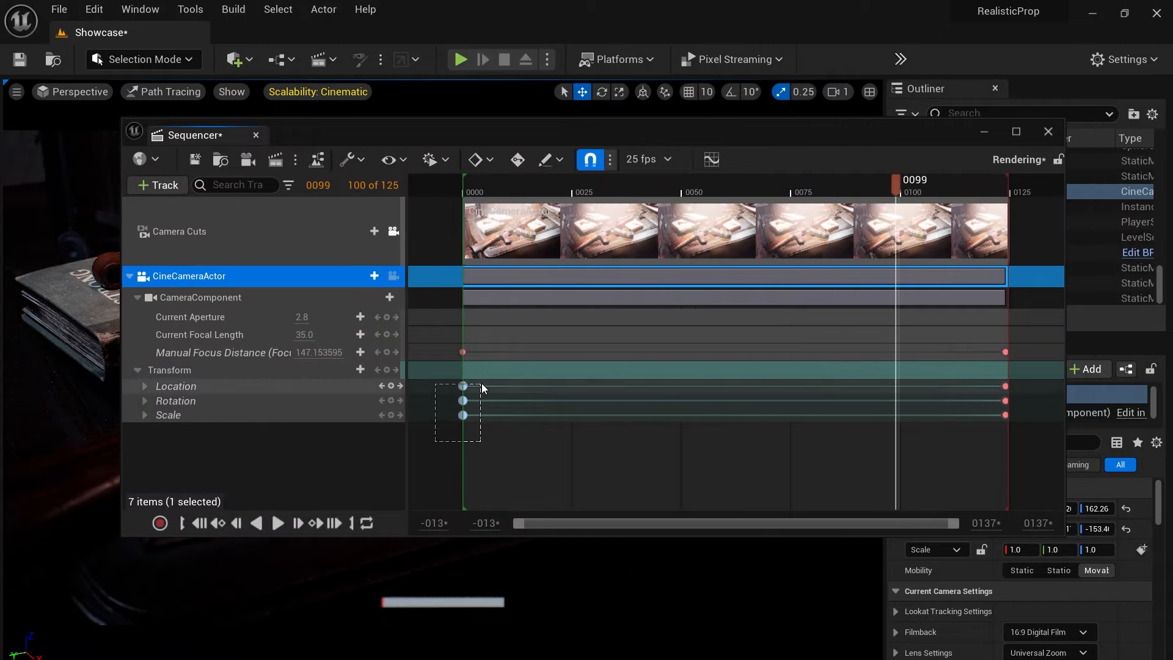
# Change the Transform keys at the start and end to linear interpolation and scrub through the move
pyautogui.rightClick(462, 386)
pyautogui.click(519, 313)
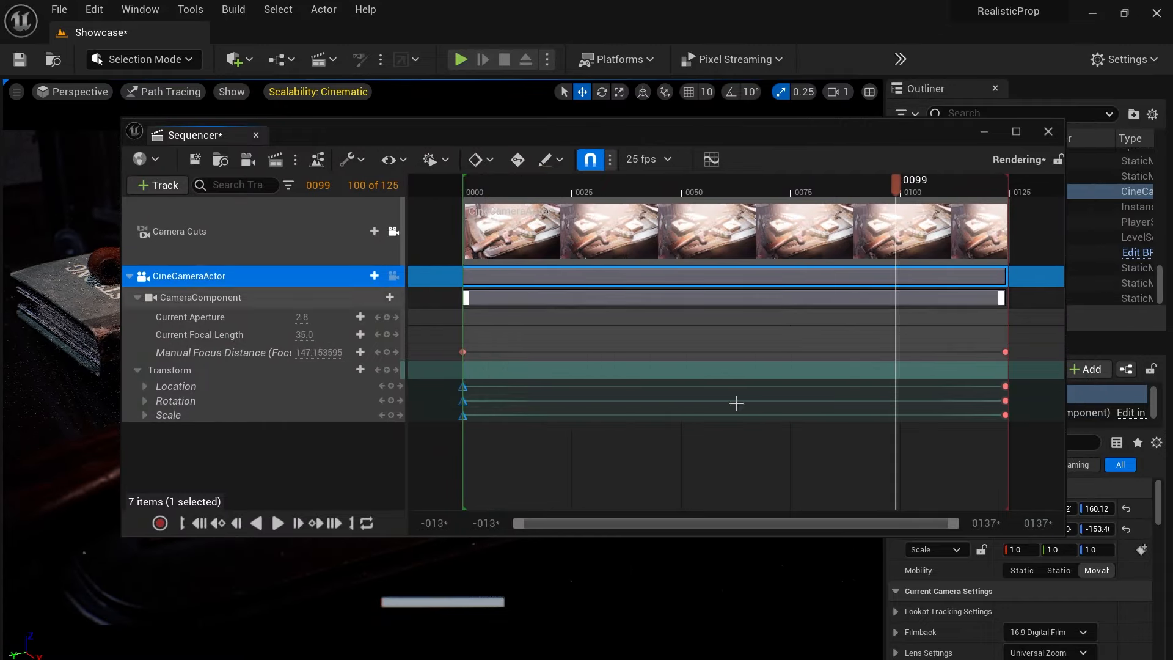
pyautogui.rightClick(1006, 415)
pyautogui.click(1081, 289)
pyautogui.moveTo(806, 132); pyautogui.dragTo(791, 413)
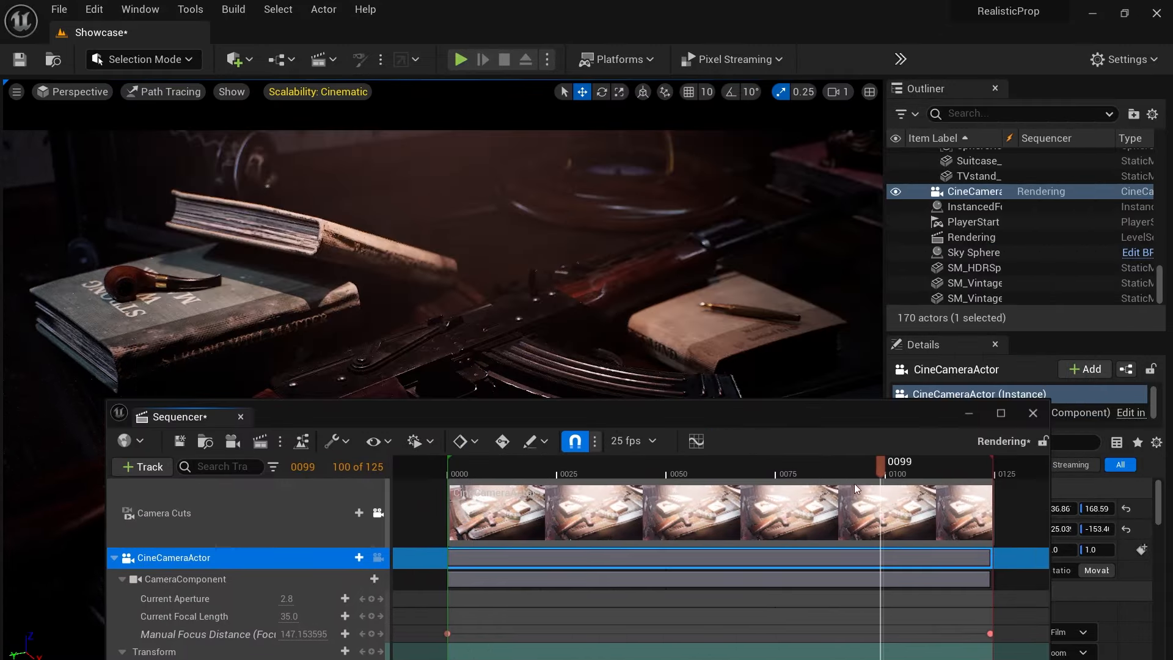
pyautogui.moveTo(880, 462); pyautogui.dragTo(412, 464)
pyautogui.moveTo(480, 535); pyautogui.dragTo(736, 513)
pyautogui.moveTo(748, 413); pyautogui.dragTo(610, 242)
# Extend the sequence's end to frame 500 and release the viewport from the Camera Cuts view
pyautogui.click(842, 635)
pyautogui.write('500')
pyautogui.press('Return')
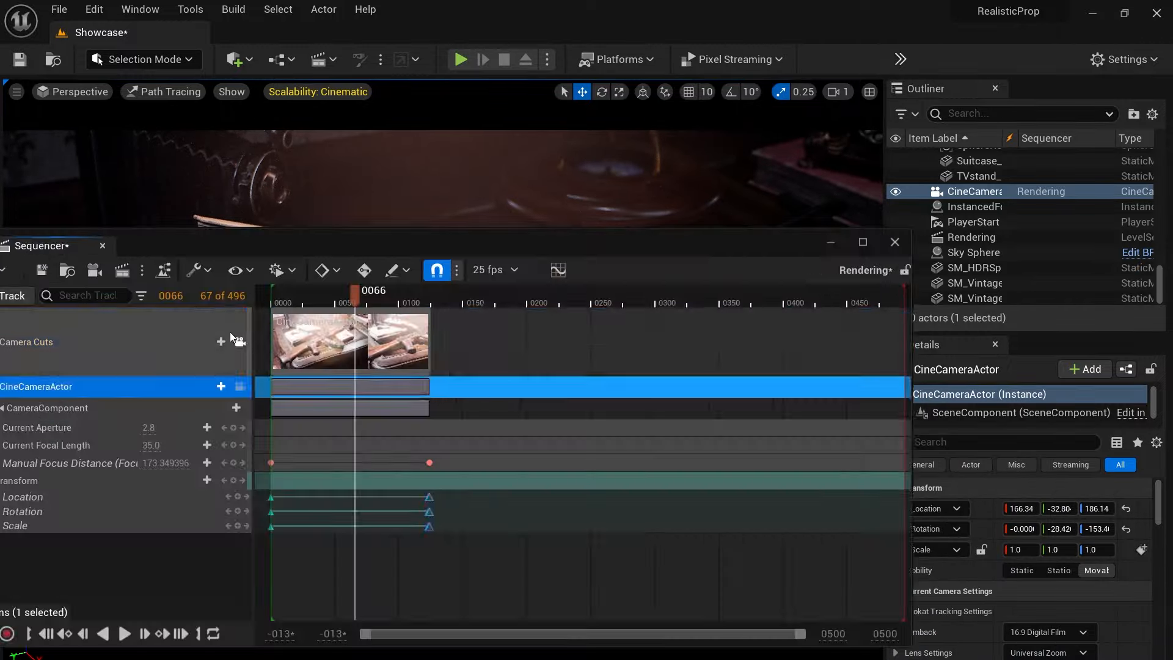
pyautogui.click(245, 350)
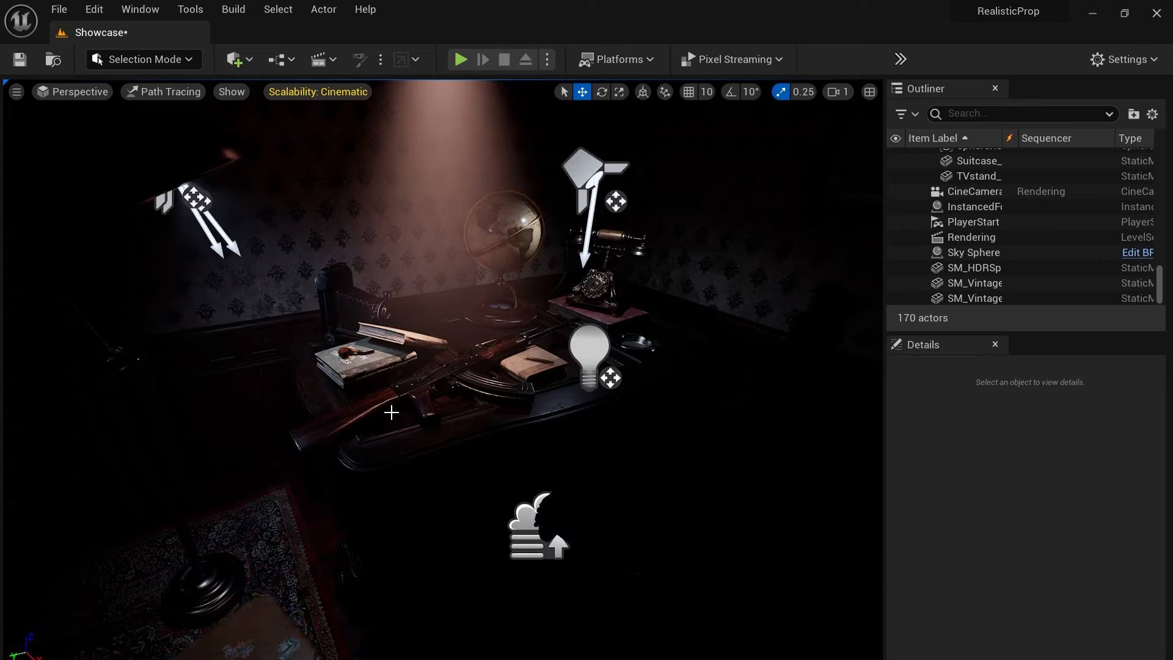
# Add a second Cine Camera Actor near the desk and rotate it towards the rifle
pyautogui.click(238, 59)
pyautogui.moveTo(293, 238)
pyautogui.moveTo(430, 242); pyautogui.dragTo(440, 269)
pyautogui.moveTo(440, 269); pyautogui.dragTo(436, 295, button='right')
pyautogui.press('e')
pyautogui.moveTo(480, 245); pyautogui.dragTo(542, 245)
# Lower CineCameraActor2 and shift it to the side of the desk for a low, close view of the rifle
pyautogui.moveTo(542, 257); pyautogui.dragTo(507, 189, button='right')
pyautogui.press('w')
pyautogui.moveTo(505, 275); pyautogui.dragTo(504, 389)
pyautogui.moveTo(503, 389); pyautogui.dragTo(513, 427, button='right')
pyautogui.moveTo(541, 338); pyautogui.dragTo(281, 442)
pyautogui.moveTo(247, 386)
pyautogui.mouseDown()
pyautogui.moveTo(256, 406)
pyautogui.moveTo(311, 407)
pyautogui.moveTo(262, 384)
pyautogui.mouseUp()
pyautogui.press('w')
# Set CineCameraActor2's focal length to 50 mm and pilot it with the exact camera view enabled
pyautogui.scroll(-6, 1001, 642)
pyautogui.click(1026, 545)
pyautogui.write('50')
pyautogui.press('Return')
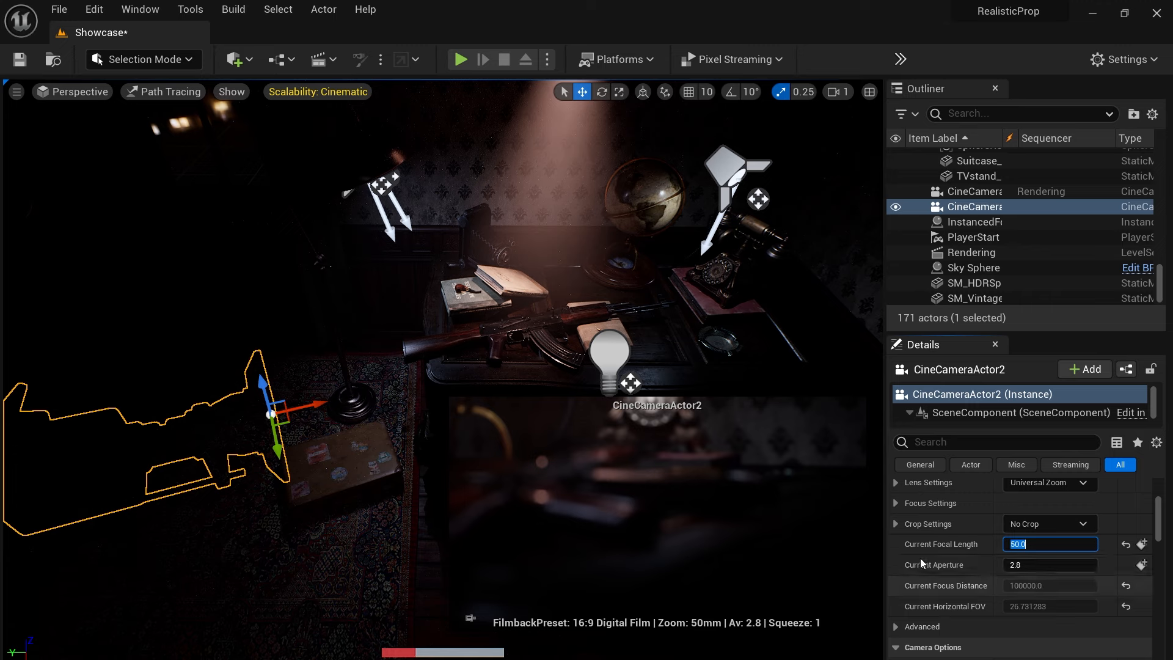
pyautogui.click(73, 92)
pyautogui.click(98, 283)
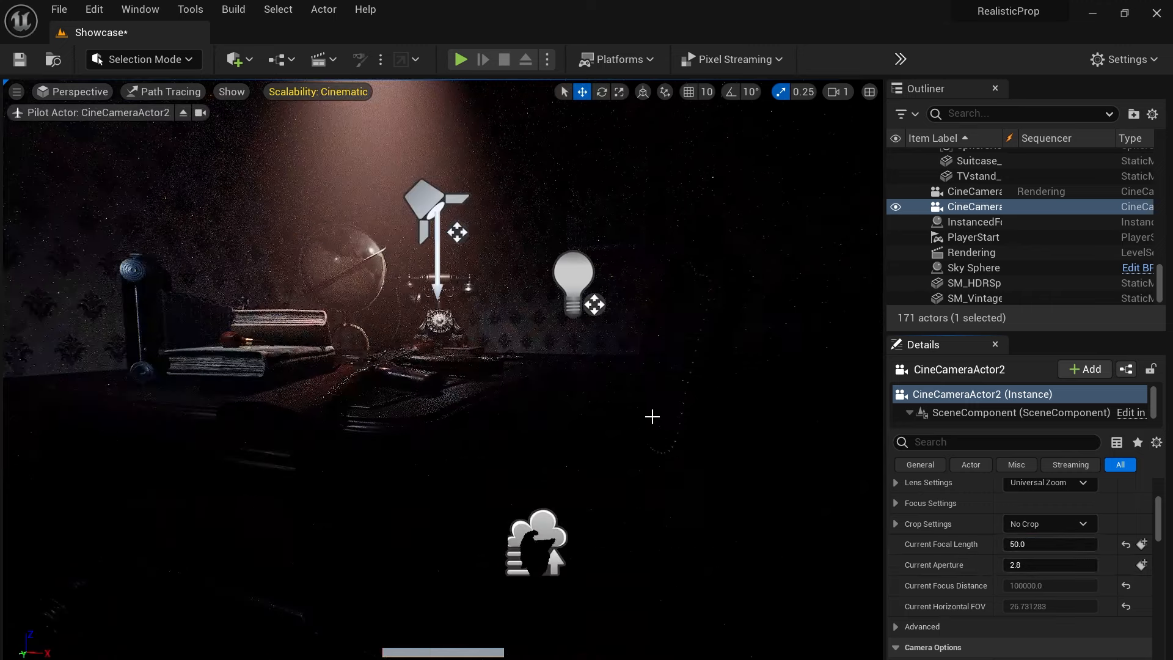
pyautogui.click(201, 112)
# Set CineCameraActor2's manual focus distance to about 126 cm with the debug focus plane, and reframe the shot to include the books
pyautogui.click(1009, 566)
pyautogui.moveTo(1040, 545); pyautogui.dragTo(1002, 544)
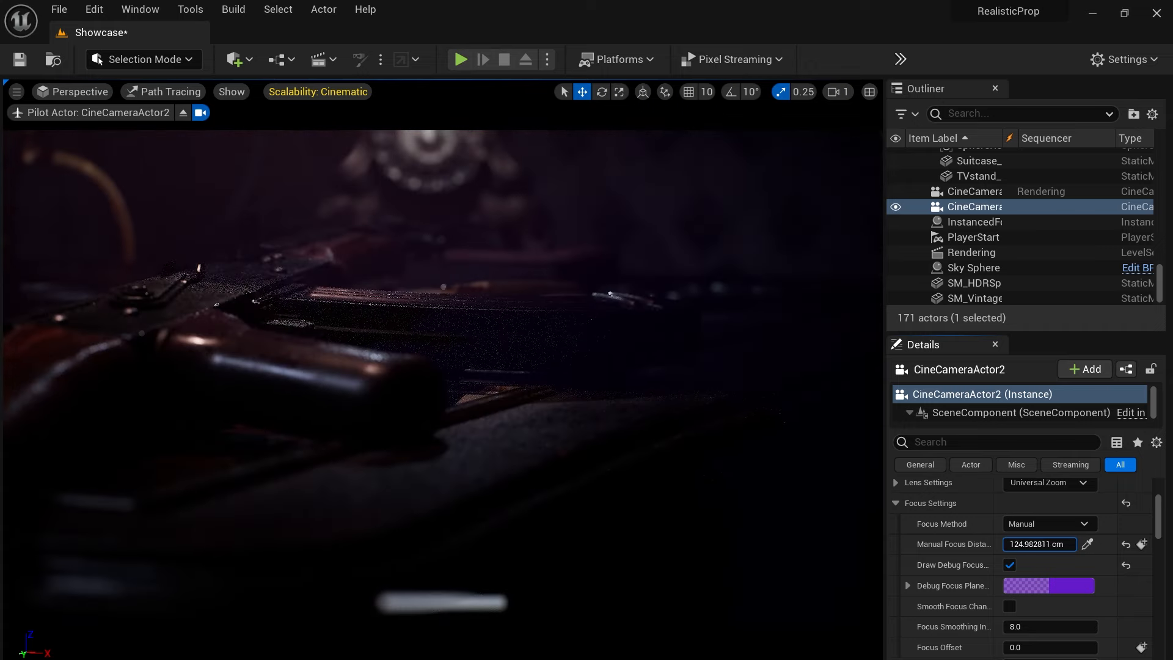
pyautogui.click(1009, 564)
pyautogui.moveTo(631, 422)
pyautogui.mouseDown(button='right')
pyautogui.moveTo(620, 420)
pyautogui.moveTo(663, 449)
pyautogui.mouseUp(button='right')
pyautogui.press('a')
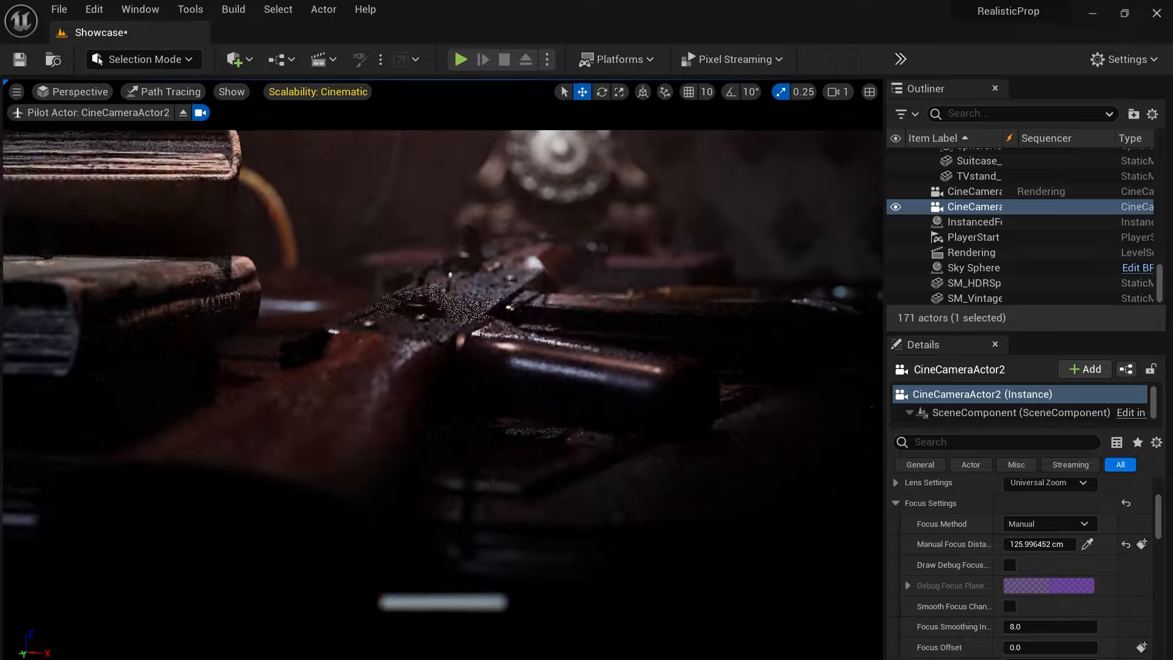
# Refocus CineCameraActor2 on the rifle's receiver at about 109.42 cm using the debug focus plane, and hide the plane
pyautogui.click(1009, 565)
pyautogui.moveTo(1036, 545); pyautogui.dragTo(1004, 545)
pyautogui.click(1008, 564)
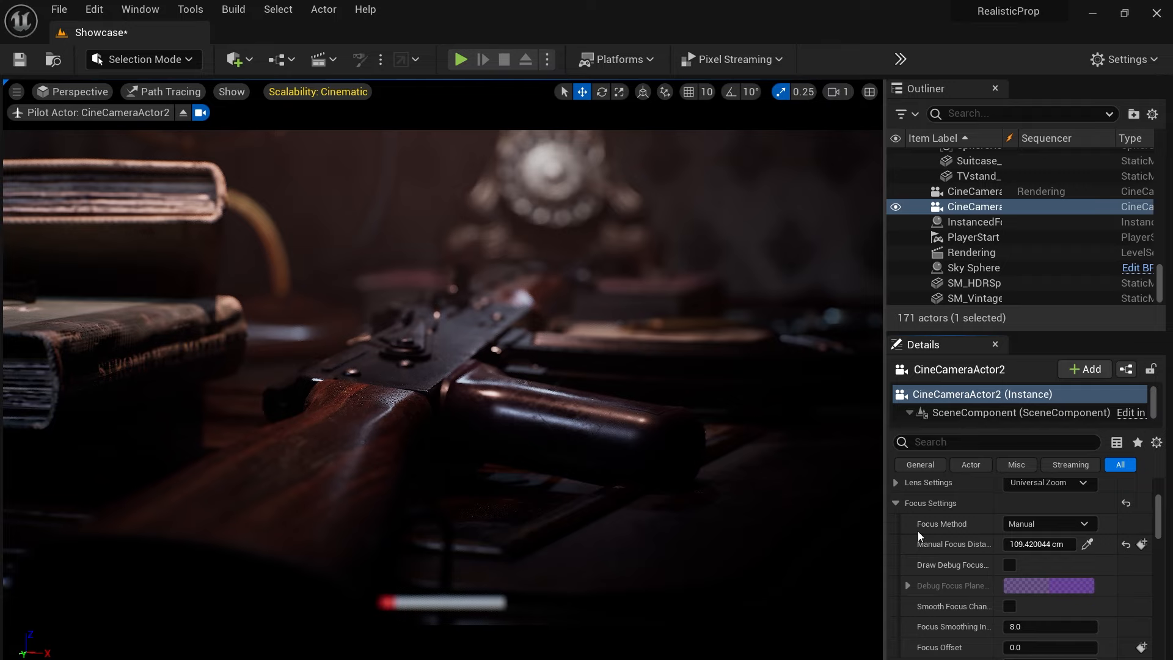
# Stop piloting CineCameraActor2 and add it to the Rendering sequence with a camera cut starting at frame 124
pyautogui.click(183, 112)
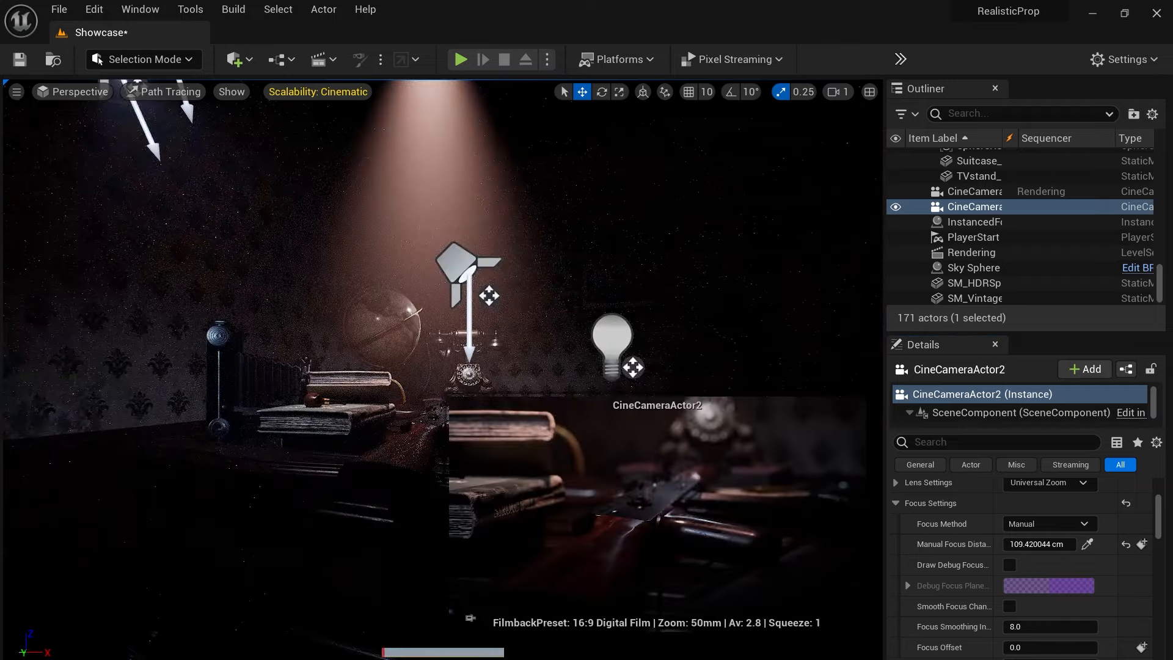
pyautogui.click(770, 629)
pyautogui.click(369, 298)
pyautogui.click(246, 463)
pyautogui.click(221, 342)
pyautogui.click(465, 400)
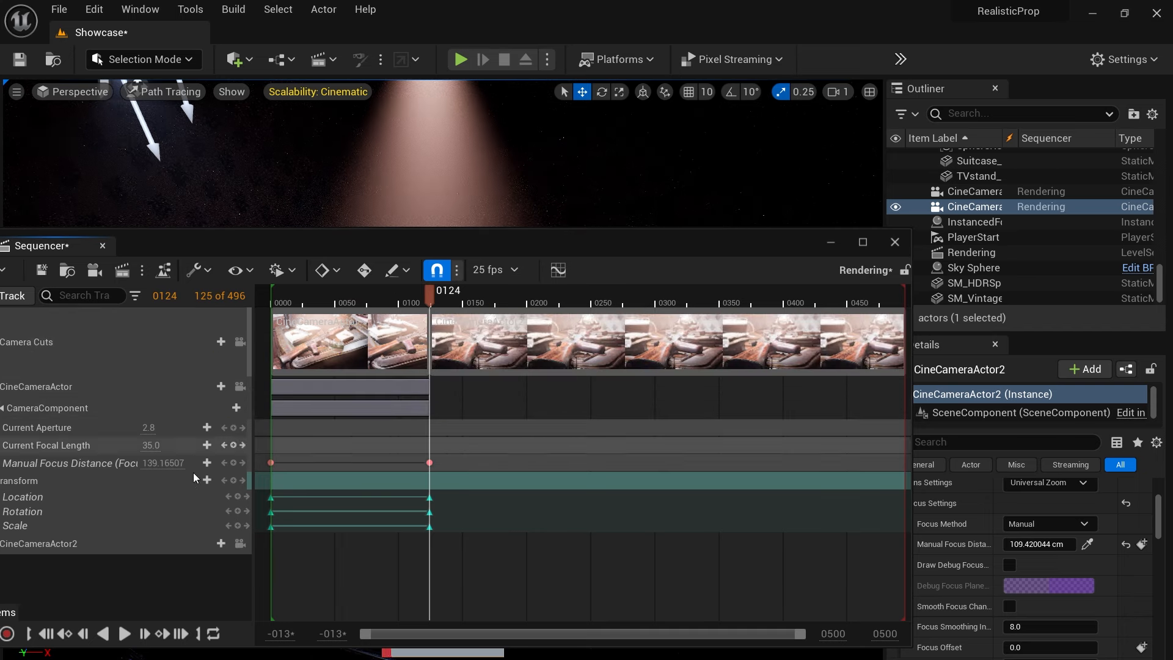
# Collapse the first camera's tracks and add CameraComponent and Transform tracks to CineCameraActor2
pyautogui.moveTo(55, 246); pyautogui.dragTo(211, 206)
pyautogui.click(133, 345)
pyautogui.click(377, 367)
pyautogui.click(418, 550)
pyautogui.click(393, 389)
pyautogui.click(377, 367)
pyautogui.click(417, 473)
# Add Current Aperture, Current Focal Length and Manual Focus Distance tracks to CineCameraActor2's CameraComponent
pyautogui.click(392, 388)
pyautogui.click(463, 513)
pyautogui.click(393, 389)
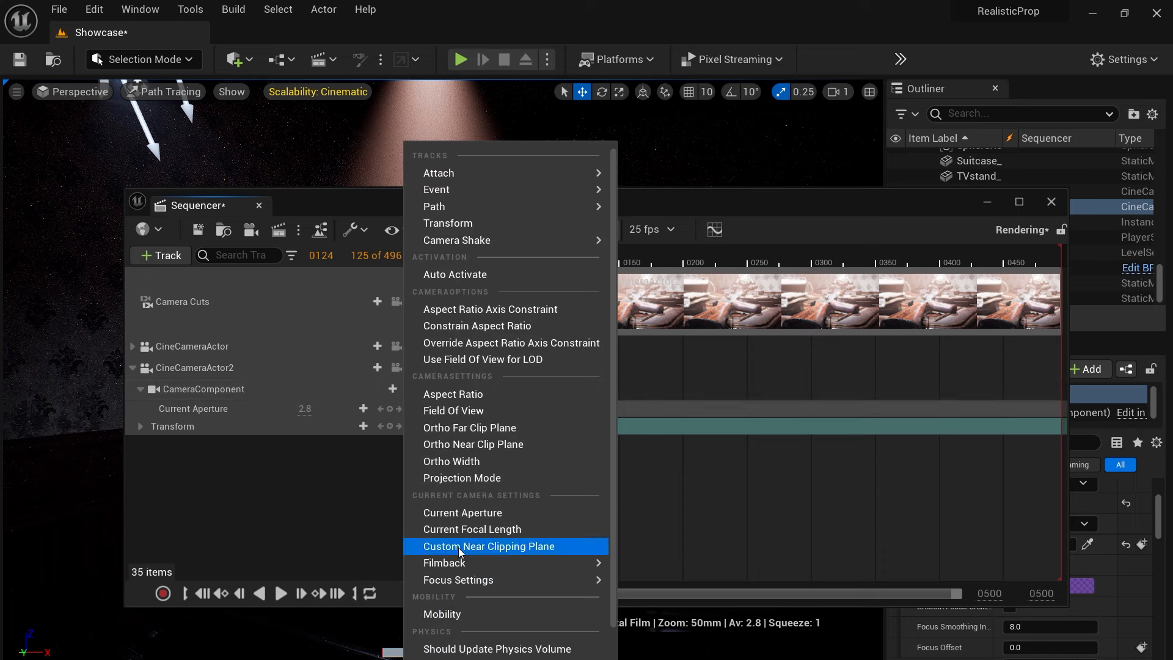
pyautogui.click(478, 529)
pyautogui.click(393, 389)
pyautogui.moveTo(487, 581)
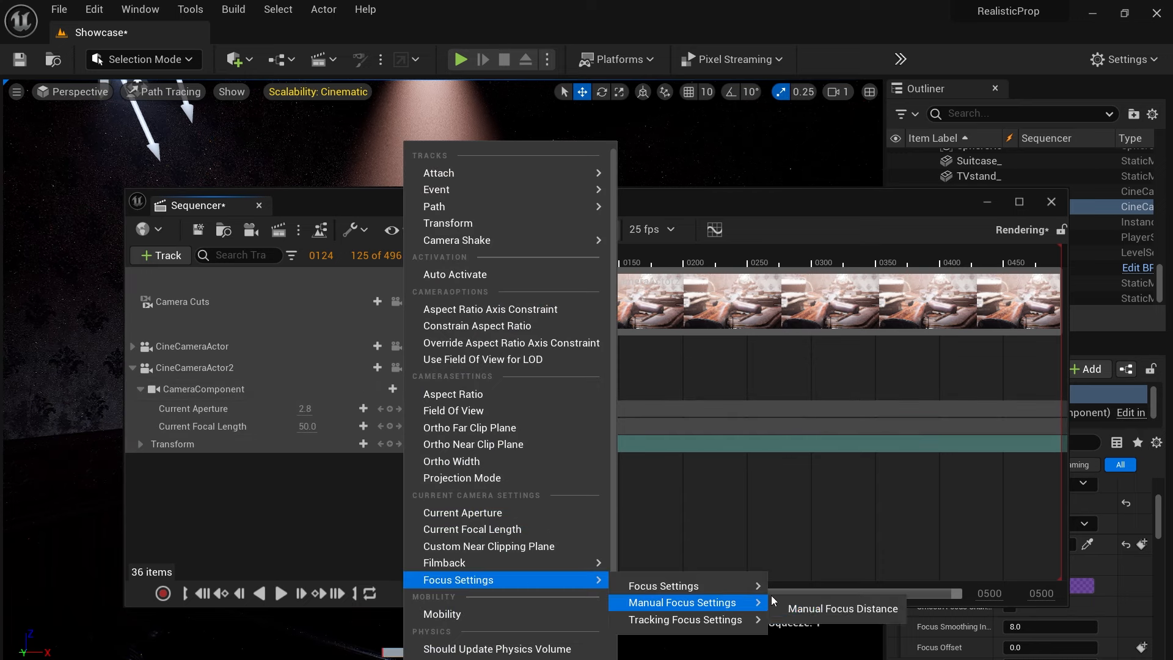
pyautogui.click(837, 608)
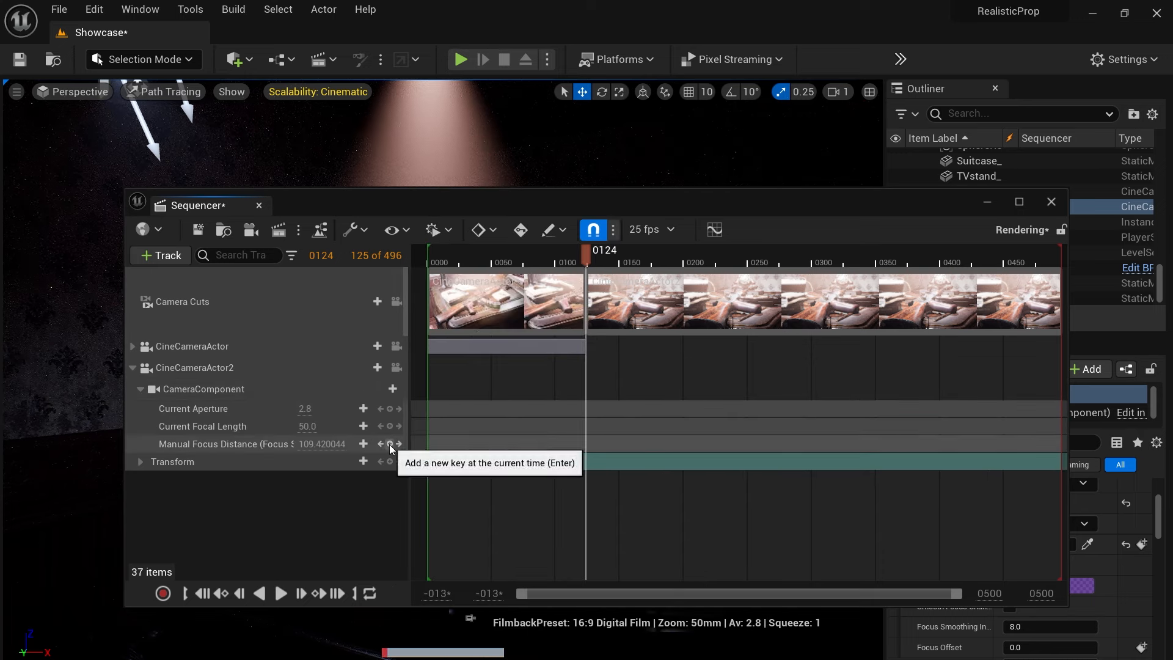
# Key the manual focus distance at frame 124, and go to frame 250 with the viewport piloting CineCameraActor2
pyautogui.moveTo(589, 258); pyautogui.dragTo(749, 319)
pyautogui.moveTo(618, 199); pyautogui.dragTo(648, 356)
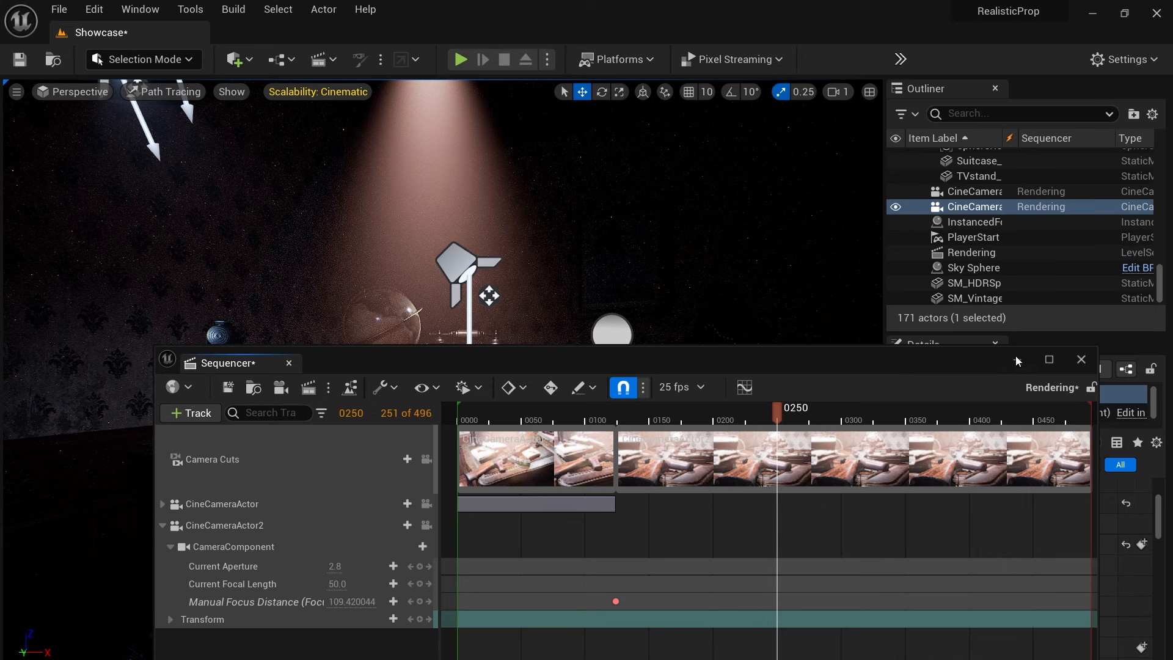
pyautogui.click(1017, 358)
pyautogui.click(93, 97)
pyautogui.click(121, 284)
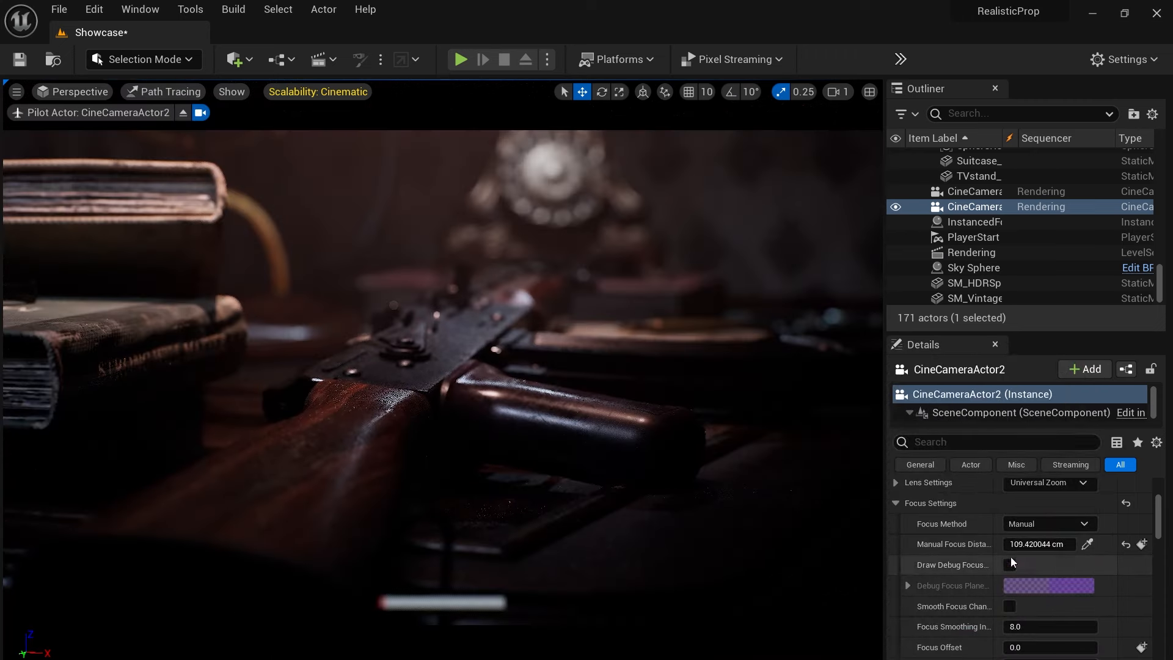
# Increase CineCameraActor2's manual focus distance towards the telephone and key it at frame 250
pyautogui.hotkey('alt', 'Tab')
pyautogui.moveTo(592, 354); pyautogui.dragTo(1011, 174)
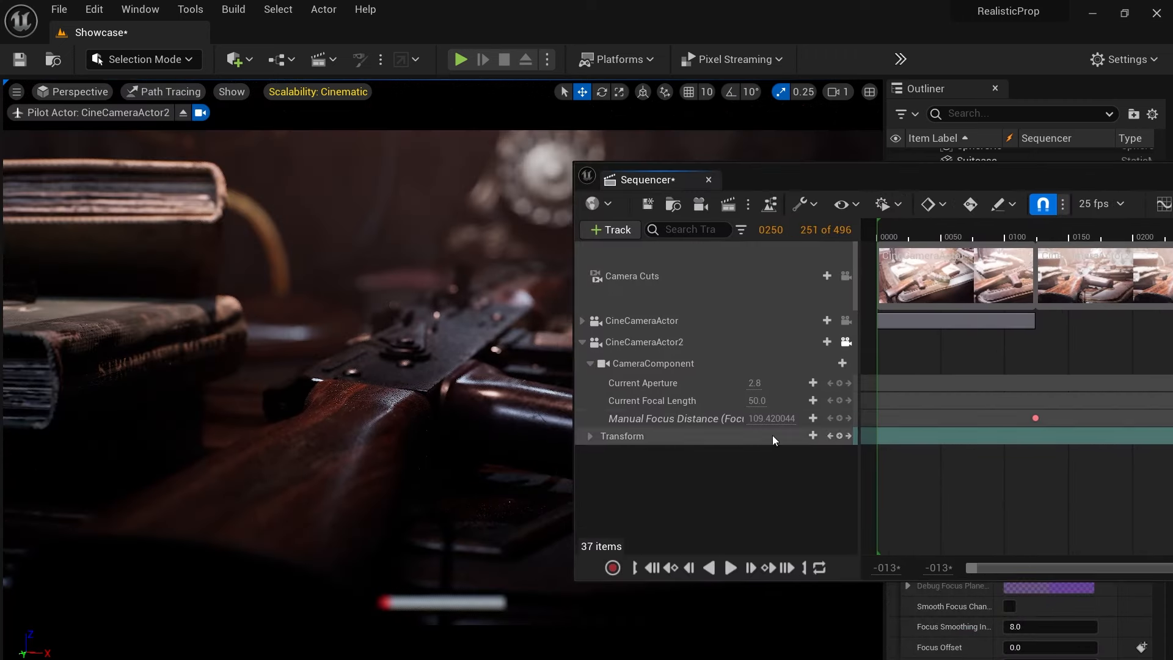
pyautogui.moveTo(762, 419); pyautogui.dragTo(800, 419)
pyautogui.click(841, 419)
# Scrub the sequence between frames 124 and 250 to preview CineCameraActor2's focus pull
pyautogui.moveTo(925, 180); pyautogui.dragTo(650, 240)
pyautogui.moveTo(894, 233); pyautogui.dragTo(778, 427)
pyautogui.moveTo(801, 489); pyautogui.dragTo(755, 512)
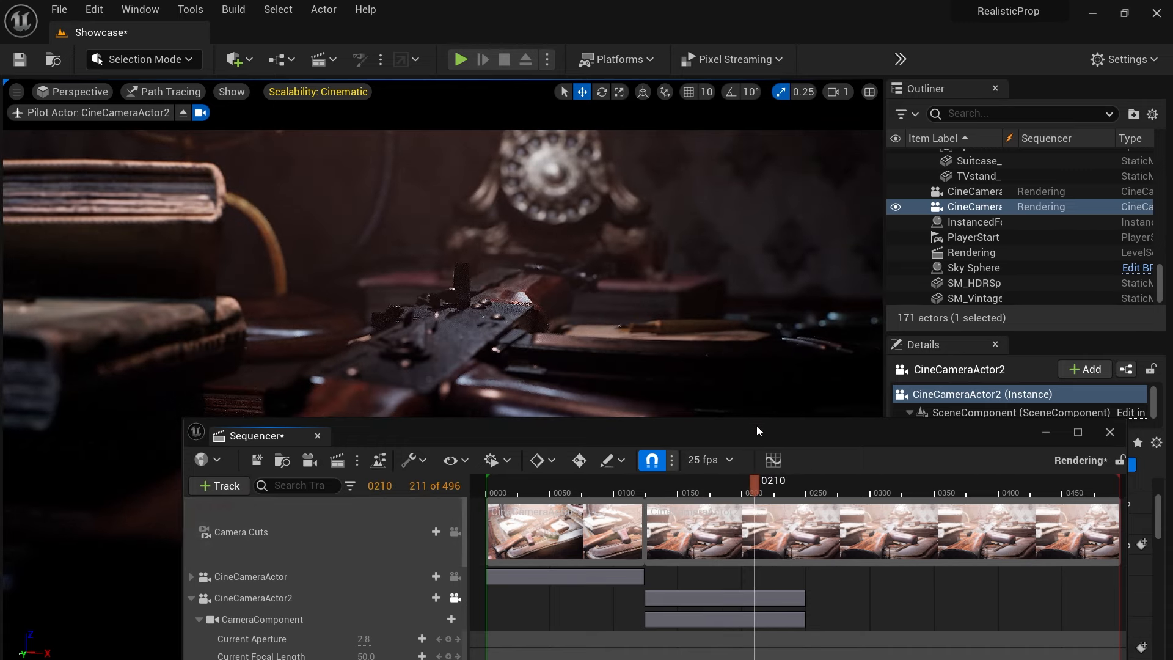
# Open the sequence's configuration in Movie Render Queue and remove the default .jpg Sequence and Deferred Rendering settings
pyautogui.moveTo(748, 430); pyautogui.dragTo(730, 178)
pyautogui.click(339, 207)
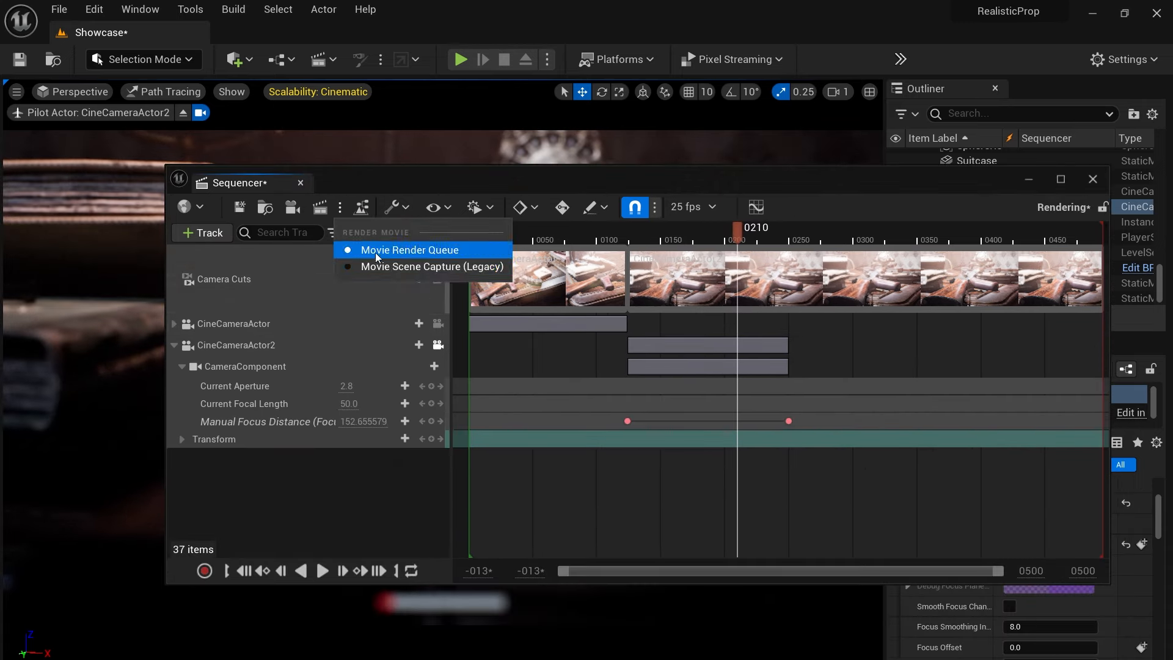
pyautogui.click(394, 254)
pyautogui.click(403, 264)
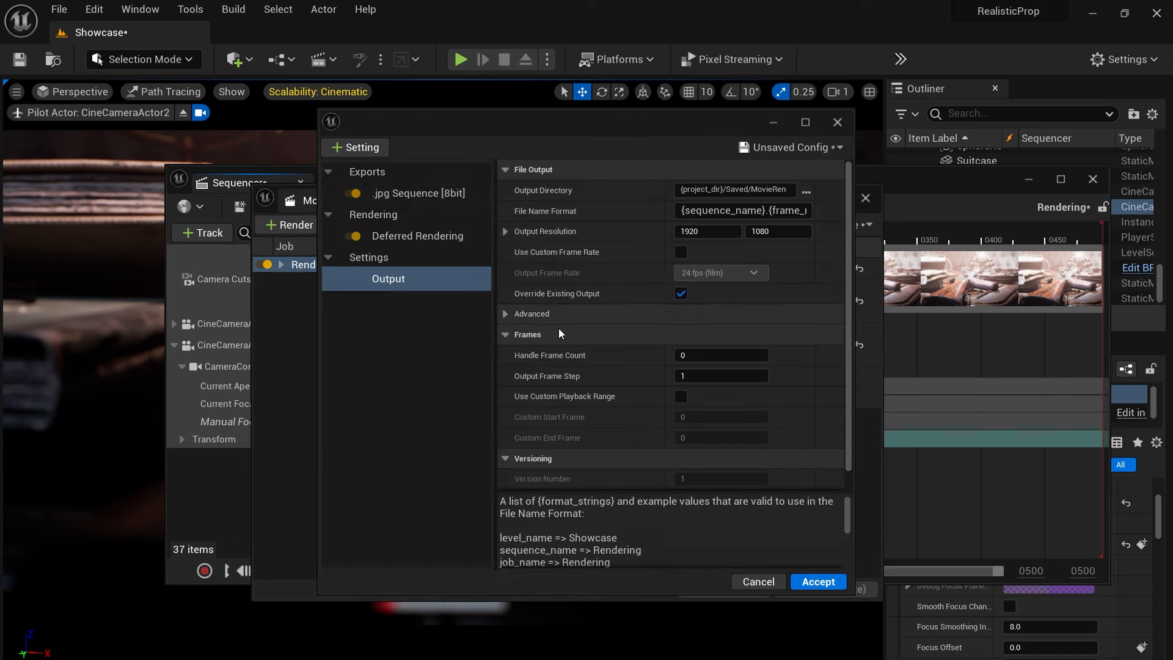
pyautogui.click(423, 193)
pyautogui.click(435, 197)
pyautogui.press('Delete')
pyautogui.click(435, 197)
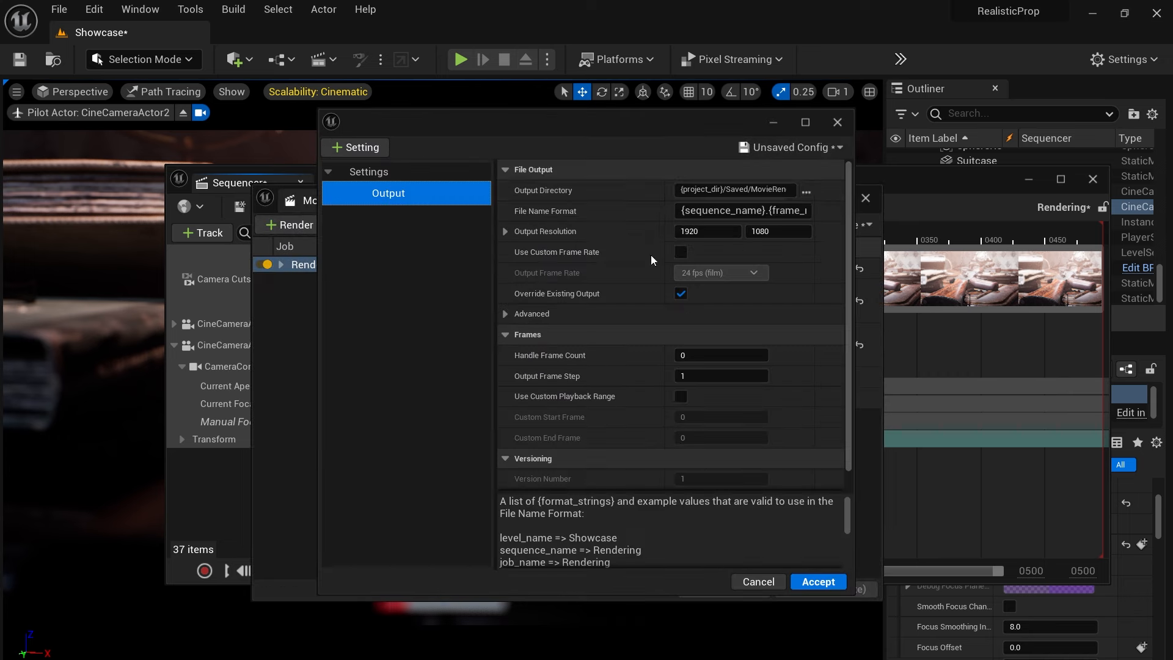
# Output to a Render folder in the RealisticProp project, use the file name format {AK47}.{frame_number}, and enable the custom playback range
pyautogui.click(805, 191)
pyautogui.click(442, 171)
pyautogui.write('Render')
pyautogui.press('Return')
pyautogui.click(692, 449)
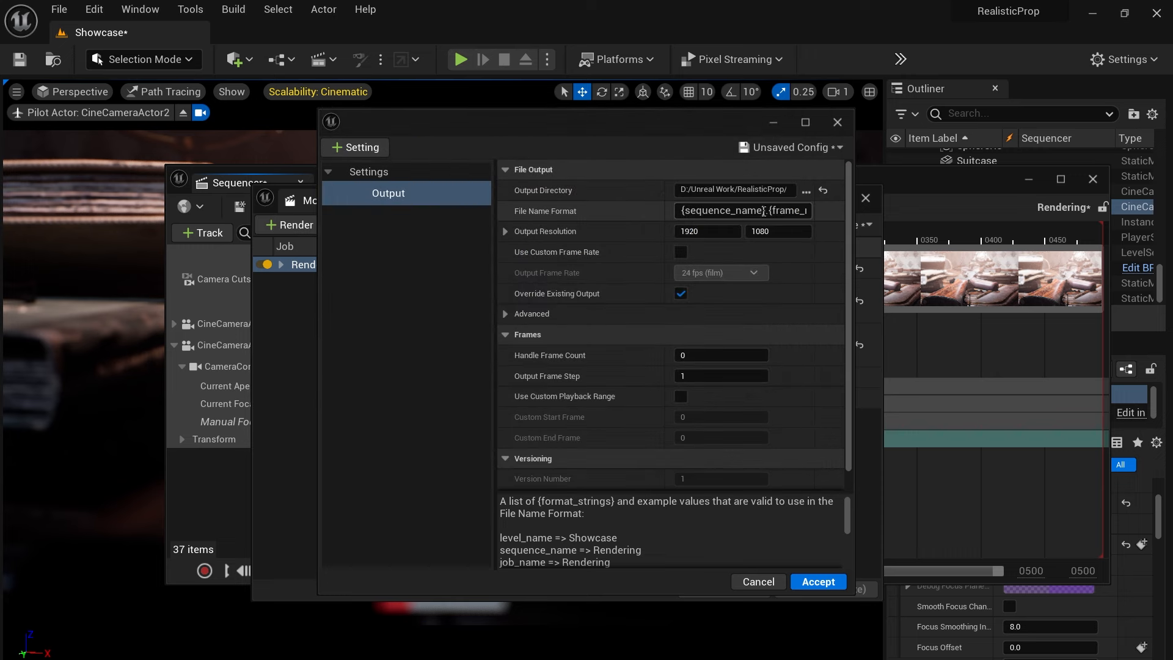
pyautogui.write('AK47}.{frame_number')
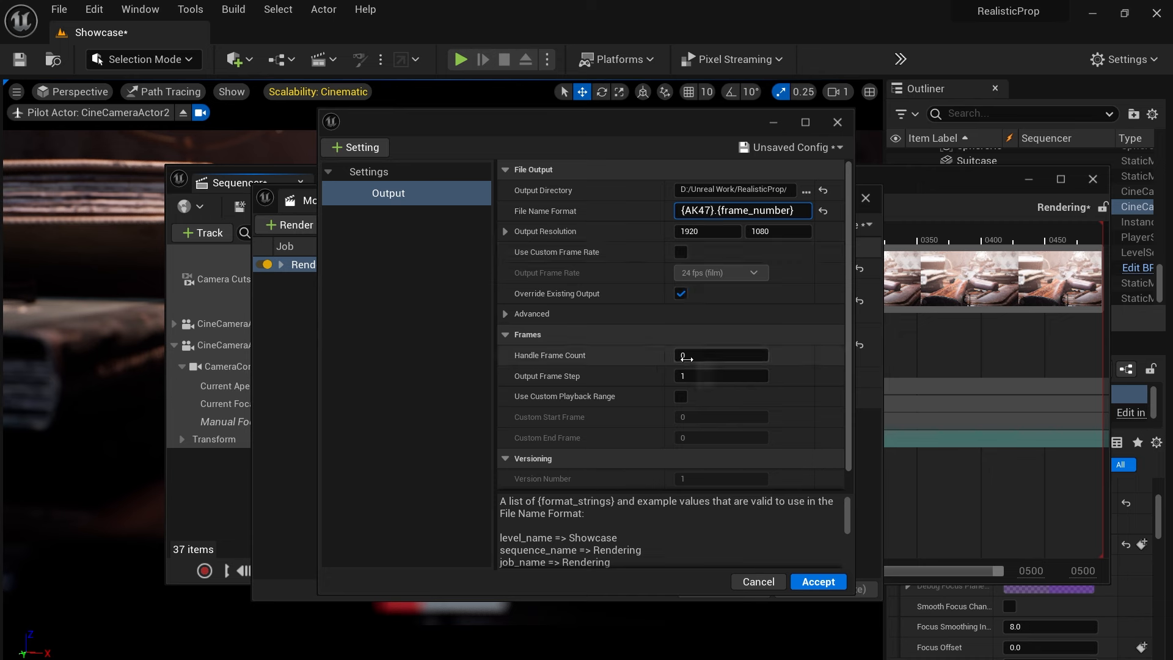
pyautogui.click(680, 395)
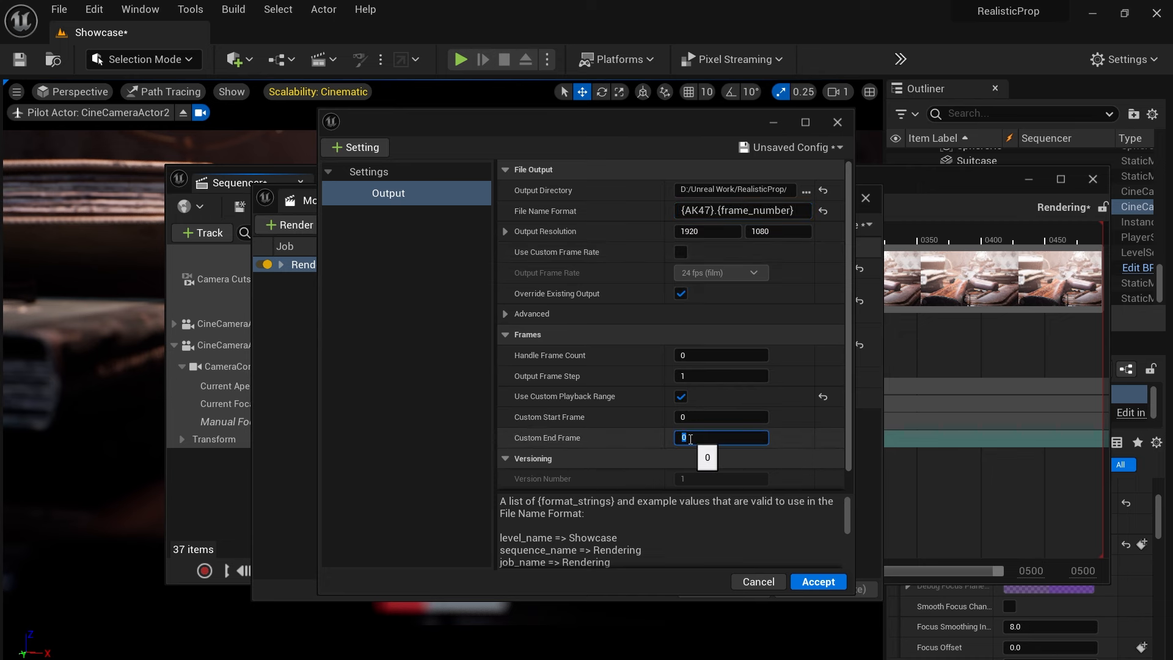
# Add Path Tracer and Anti-aliasing settings with 2 spatial samples, 16 temporal samples and anti-aliasing overridden
pyautogui.click(365, 148)
pyautogui.click(441, 656)
pyautogui.click(374, 151)
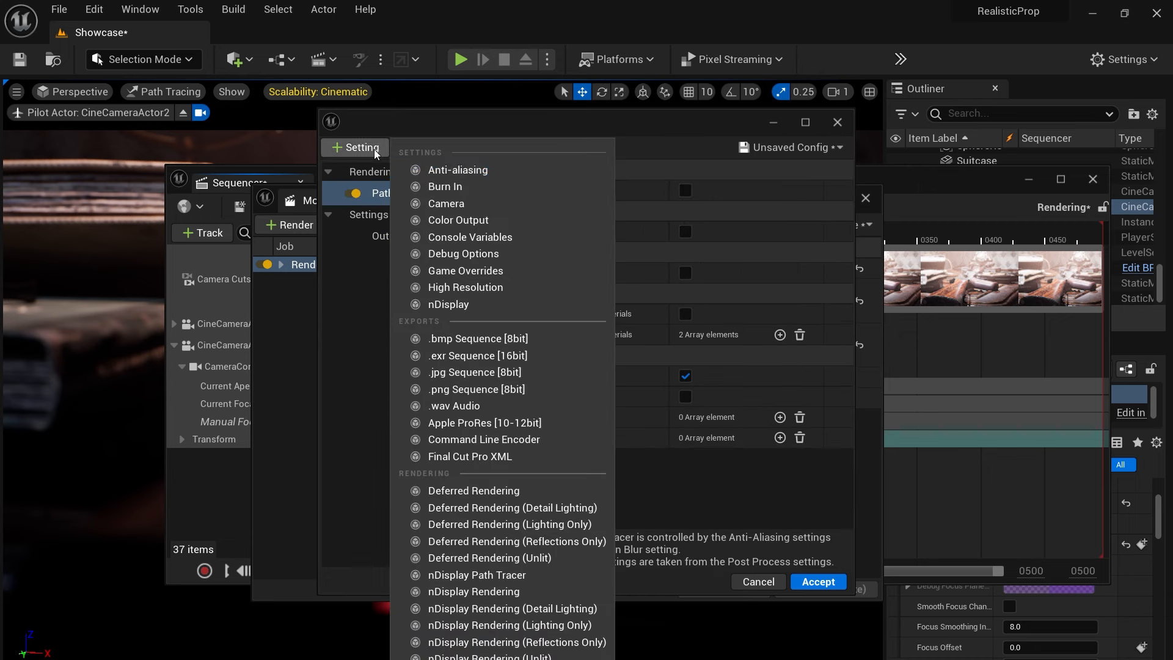
pyautogui.click(452, 171)
pyautogui.click(698, 194)
pyautogui.write('2')
pyautogui.press('Tab')
pyautogui.write('16')
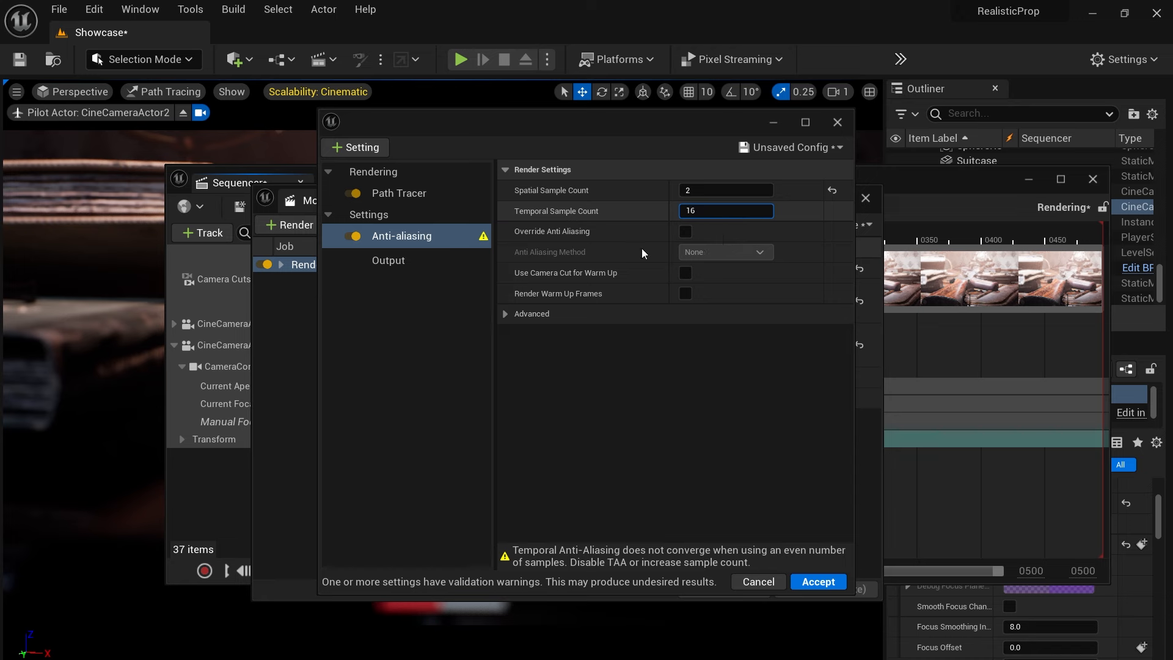
pyautogui.click(685, 231)
# Add a 16-bit .exr Sequence export and the console variable r.ScreenPercentage at 150, and accept the render configuration
pyautogui.click(362, 148)
pyautogui.click(409, 343)
pyautogui.click(374, 150)
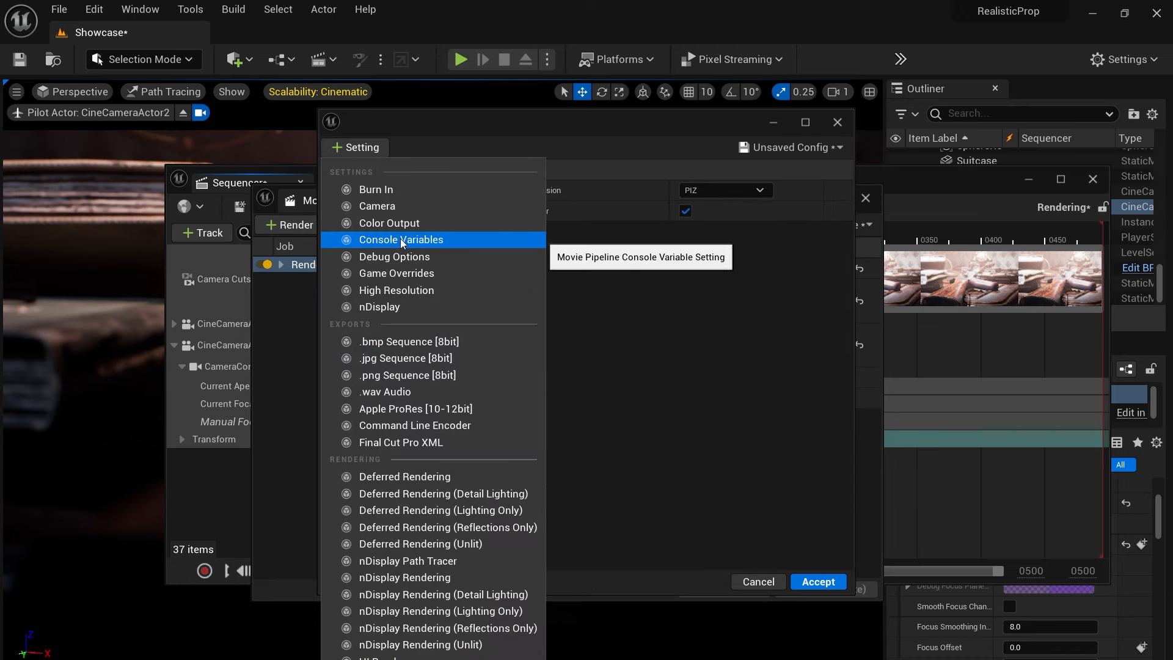
pyautogui.click(401, 238)
pyautogui.click(779, 212)
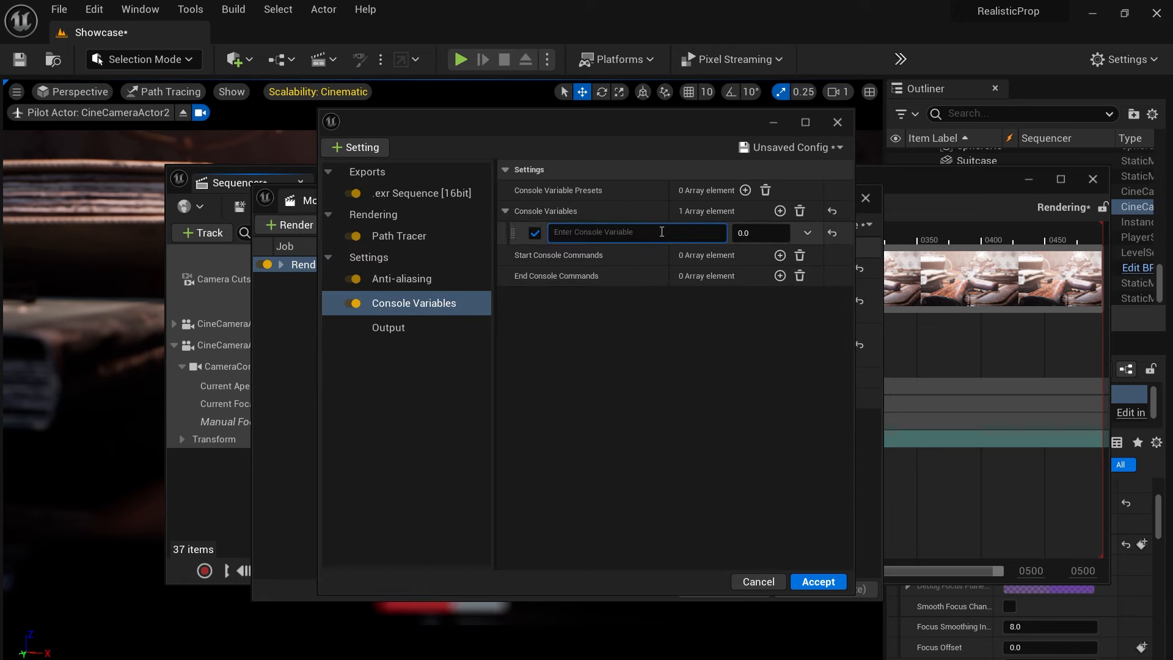
pyautogui.write('r.Screen')
pyautogui.click(659, 249)
pyautogui.click(765, 232)
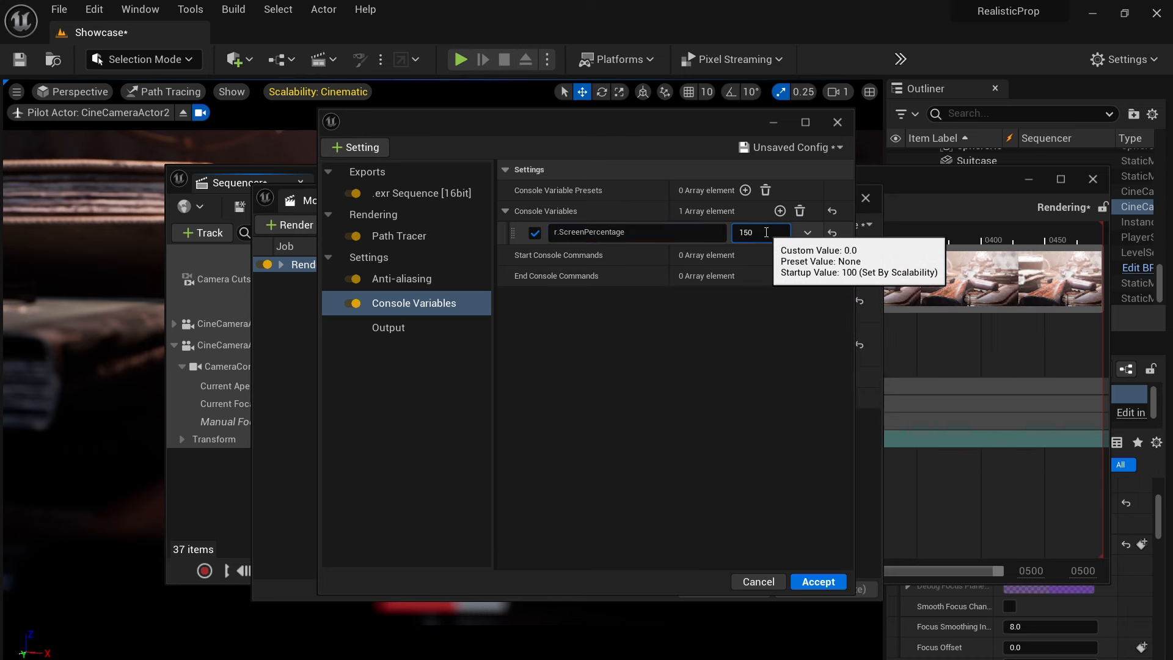
pyautogui.click(826, 584)
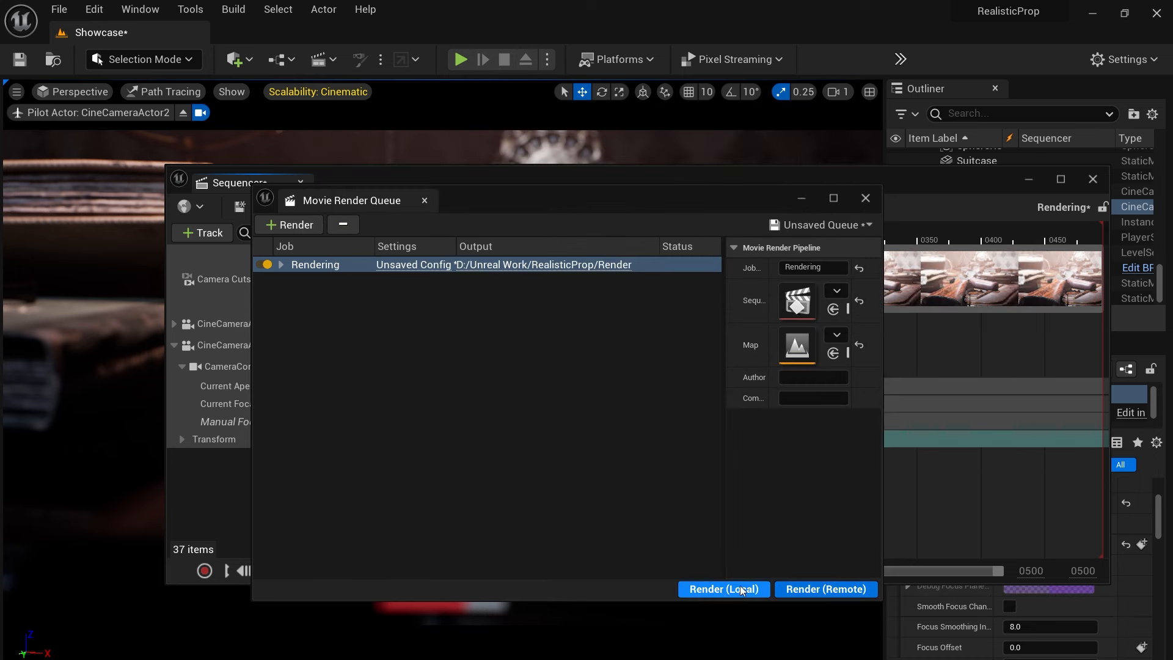